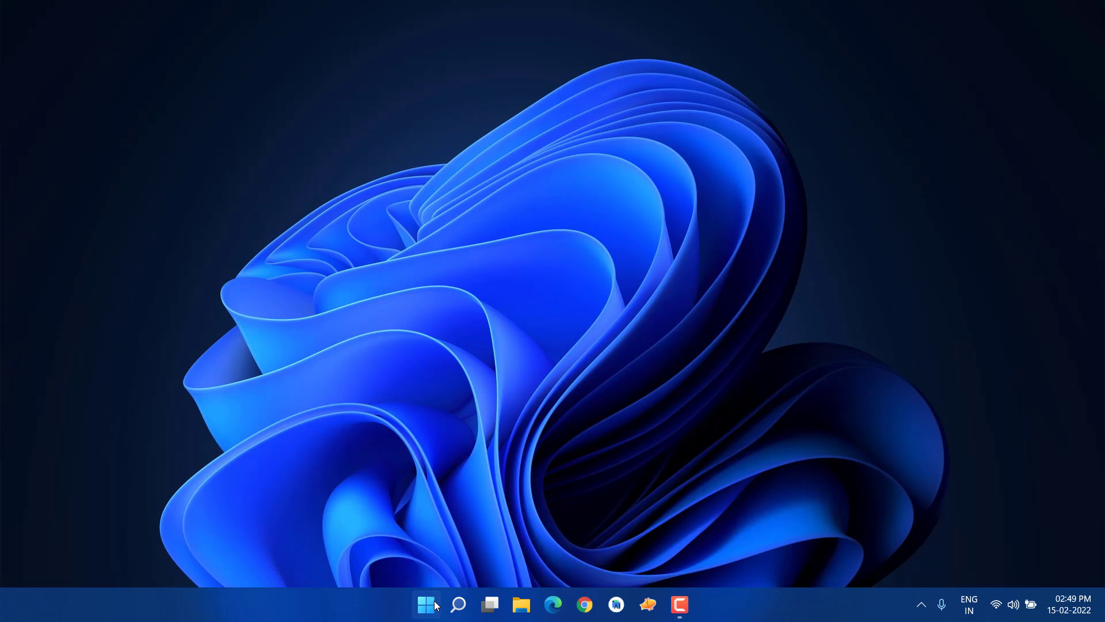
Step: Open the Intel HD Graphics Control Panel from the desktop and go to its Display settings
left_click(436, 605)
left_click(436, 605)
right_click(458, 330)
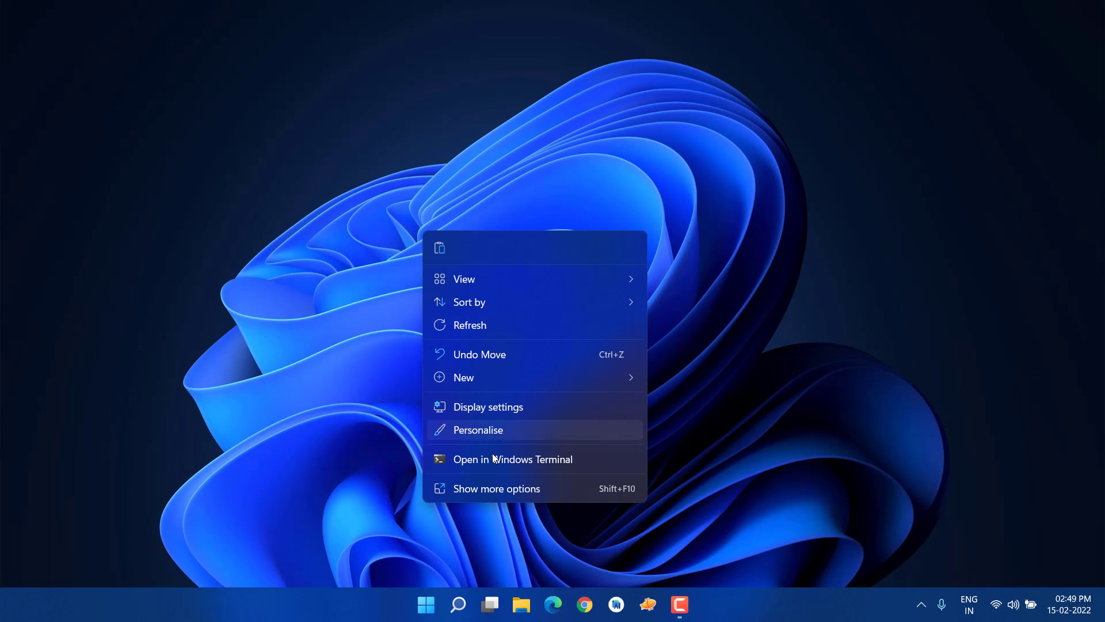
left_click(494, 489)
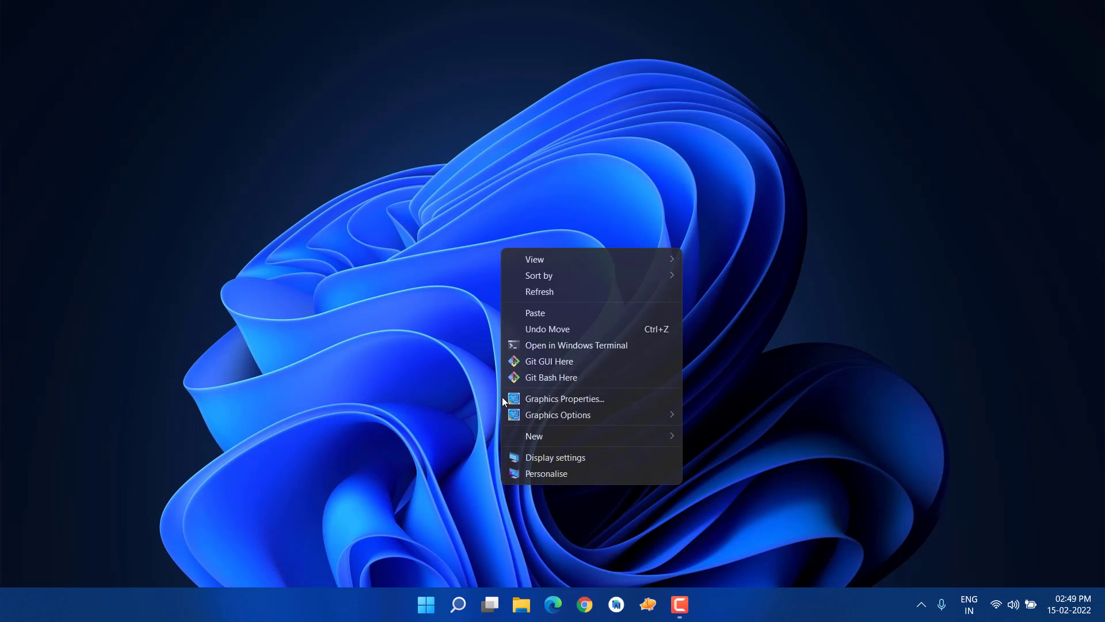
left_click(536, 399)
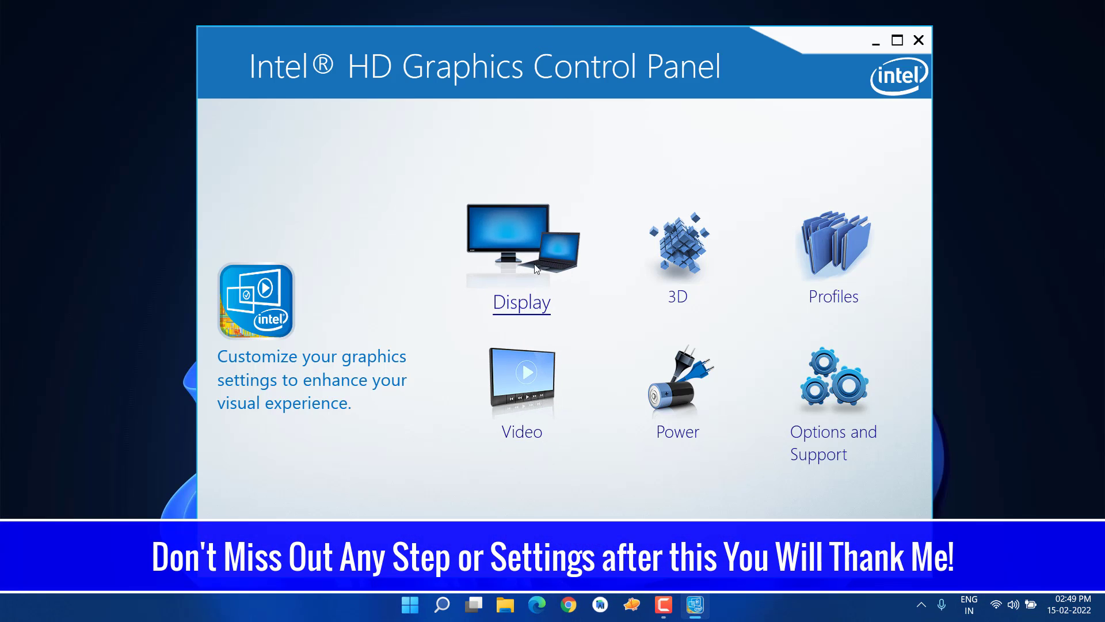
left_click(523, 284)
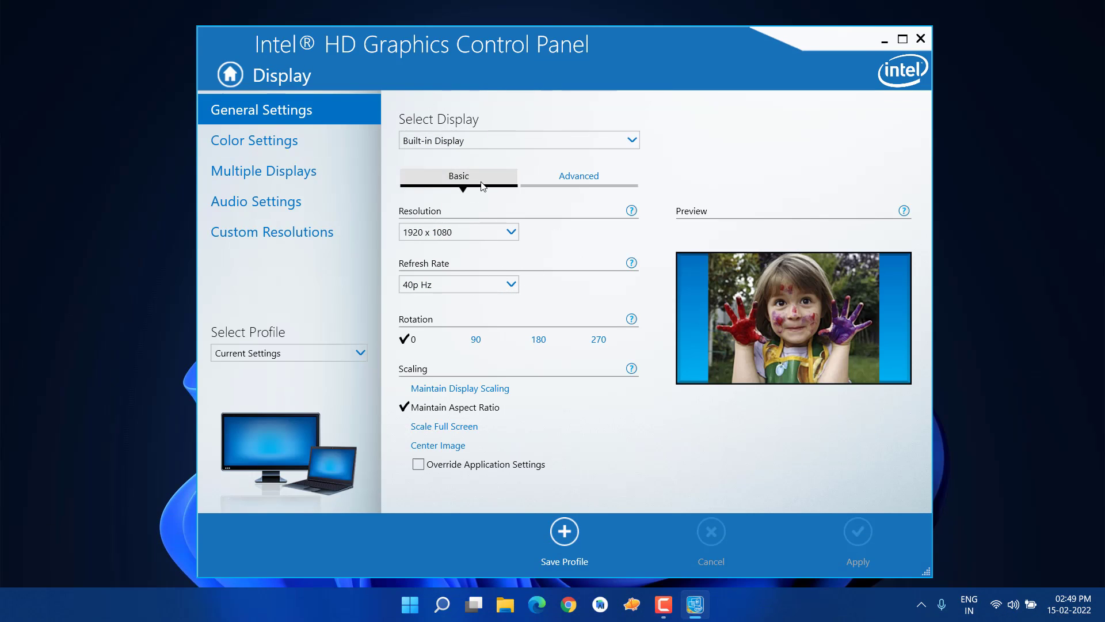
Step: Set the built-in display's resolution to 1920 x 1080 and its refresh rate to 60p Hz
left_click(476, 233)
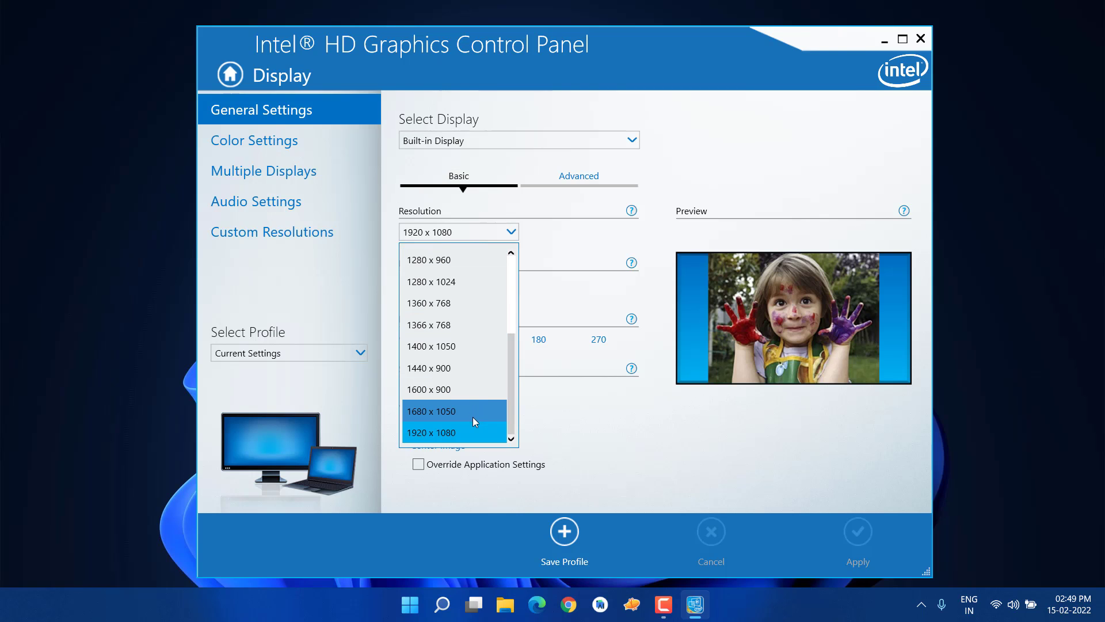
left_click(468, 432)
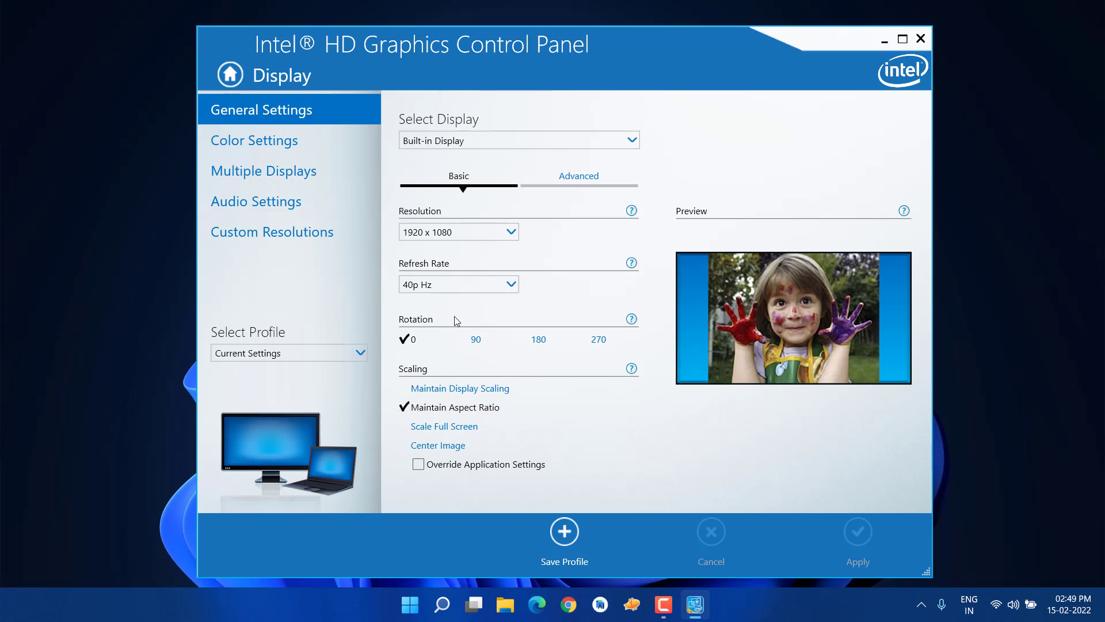
left_click(454, 292)
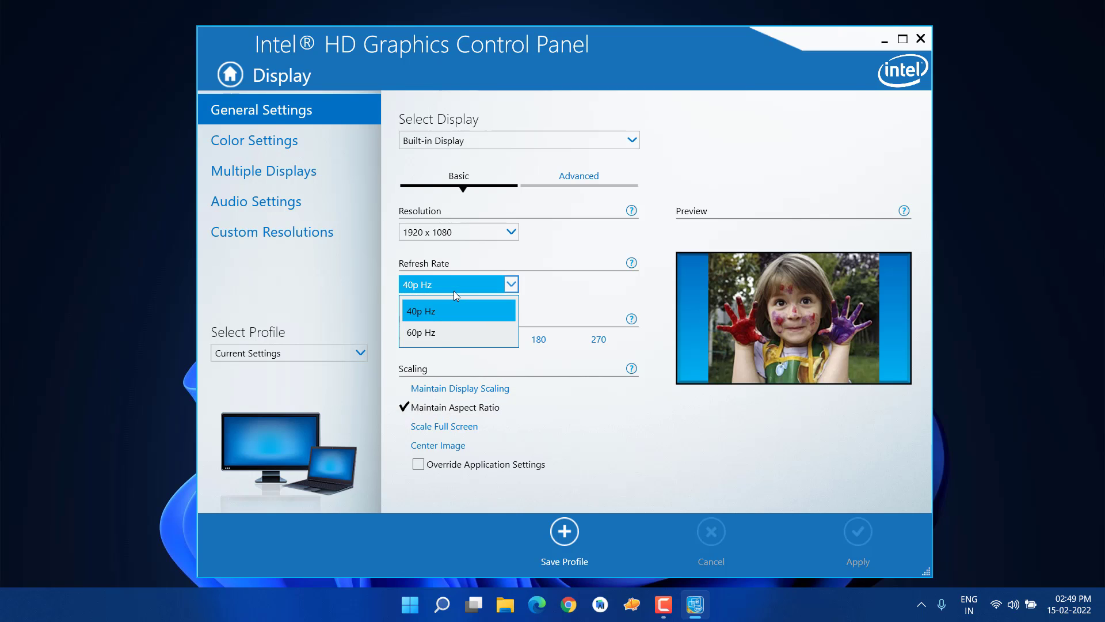
left_click(437, 330)
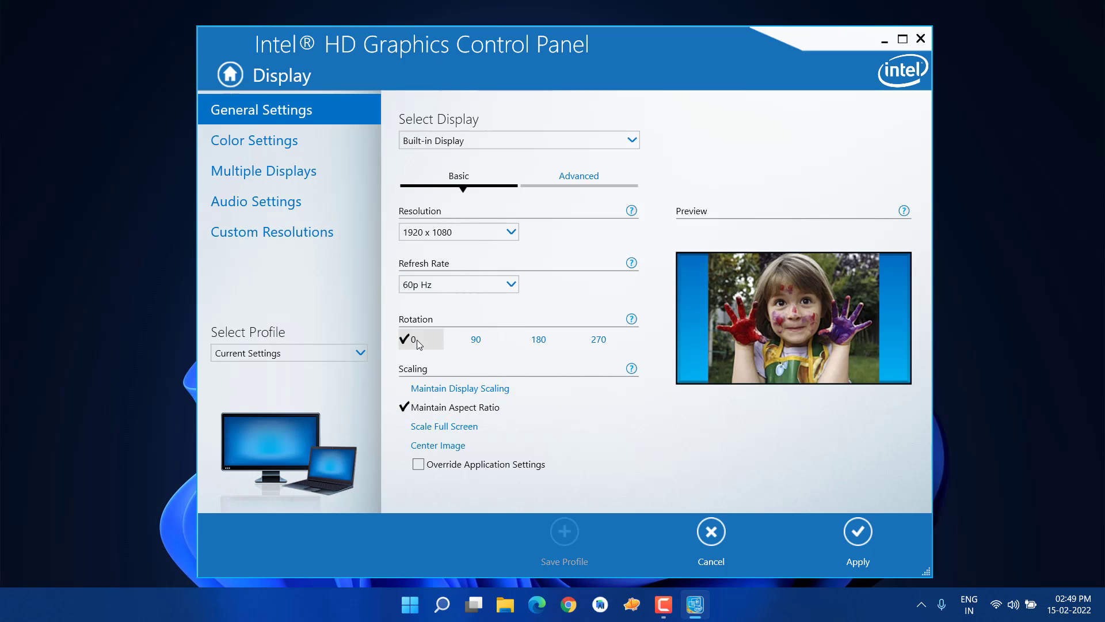
Step: Set the display rotation to 0 and scaling to Maintain Display Scaling, and apply and keep the new display settings
left_click(476, 340)
left_click(413, 341)
left_click(450, 394)
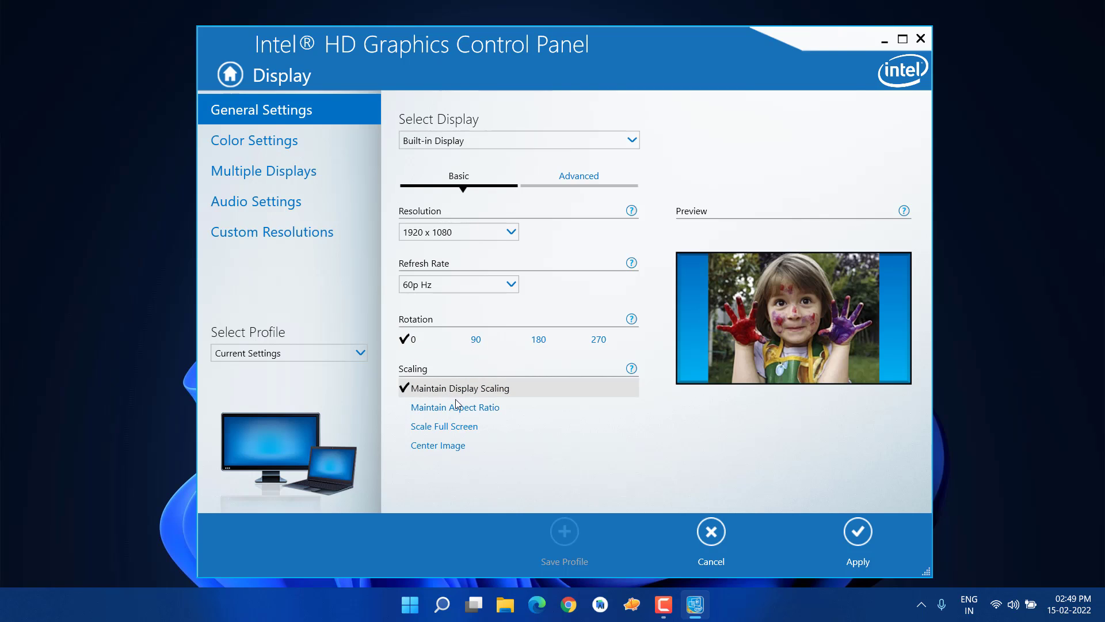
left_click(455, 405)
left_click(434, 387)
left_click(841, 525)
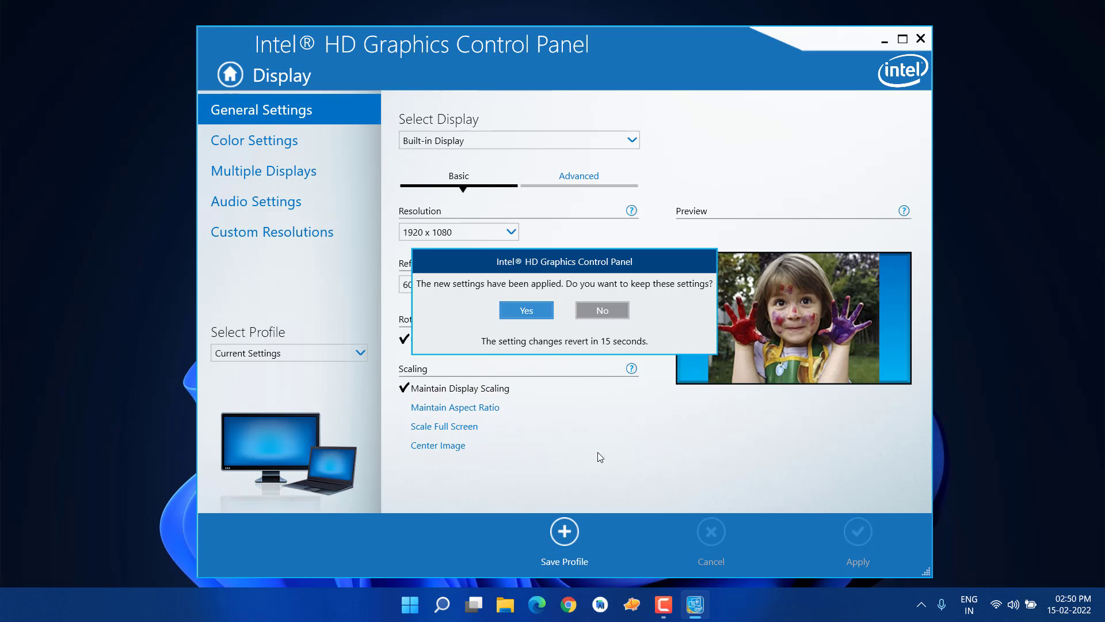
left_click(527, 311)
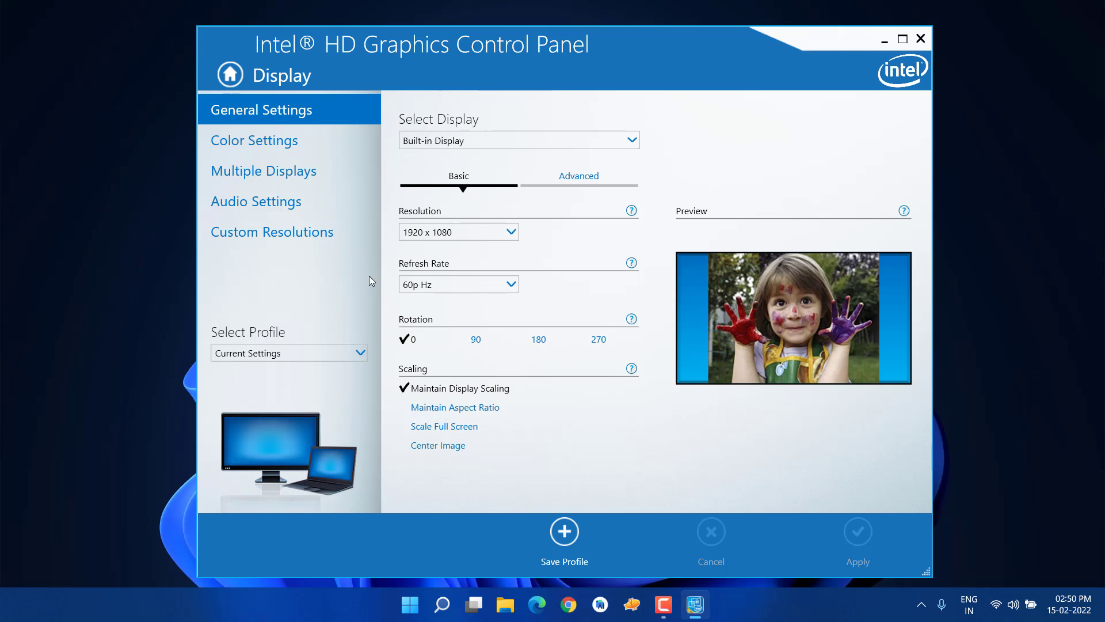
Step: In the 3D settings, choose Performance as the general setting and set Application Optimal Mode to Enable
left_click(236, 73)
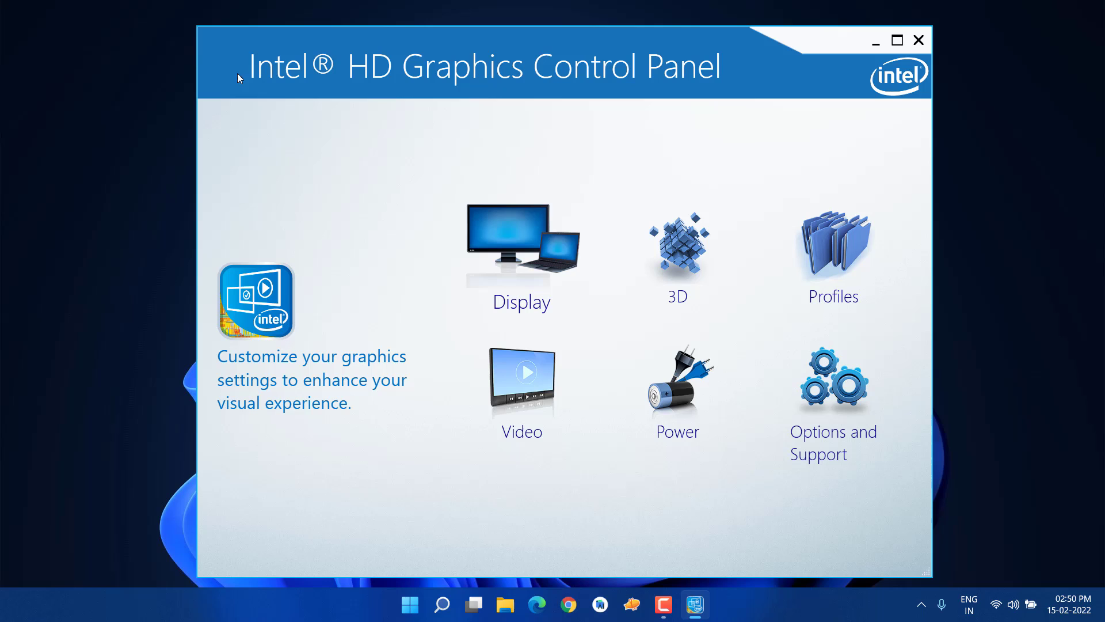
left_click(688, 265)
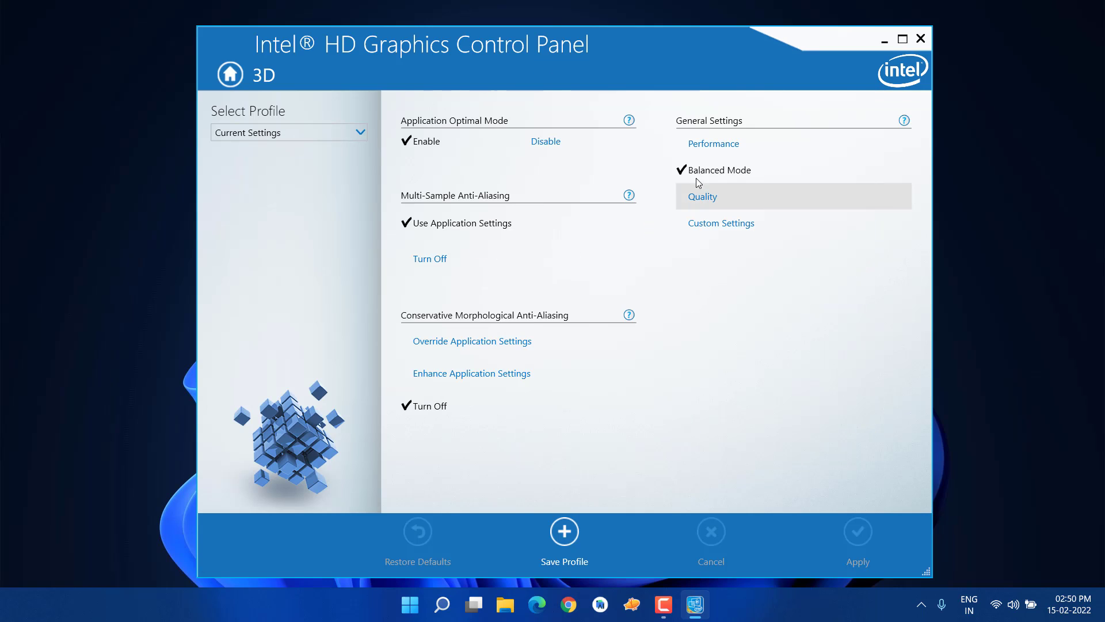
left_click(691, 150)
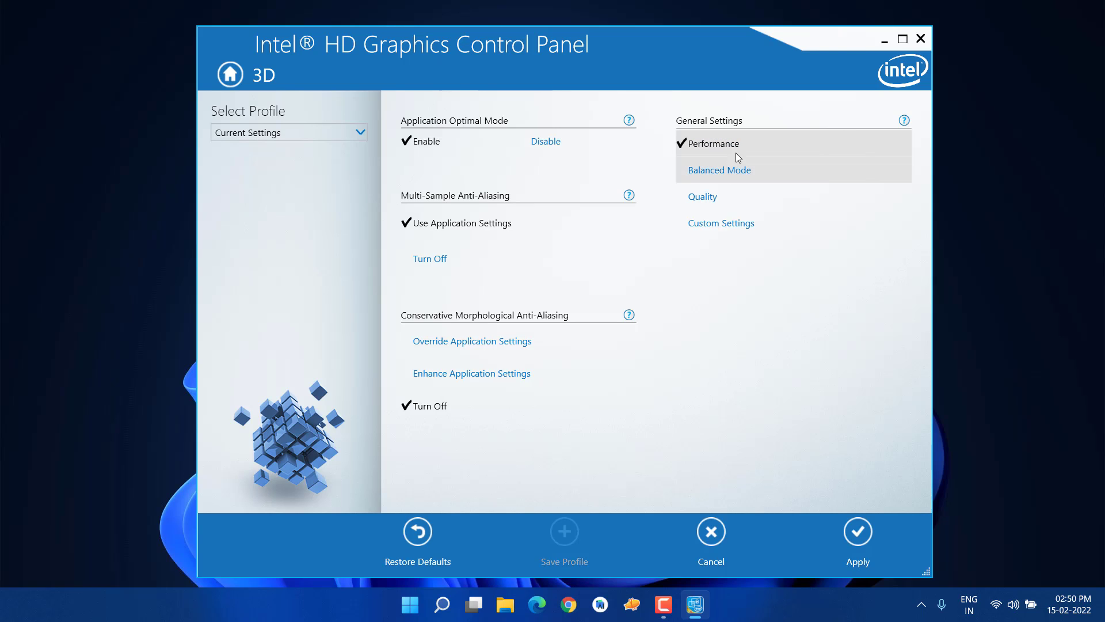
left_click(536, 150)
left_click(465, 141)
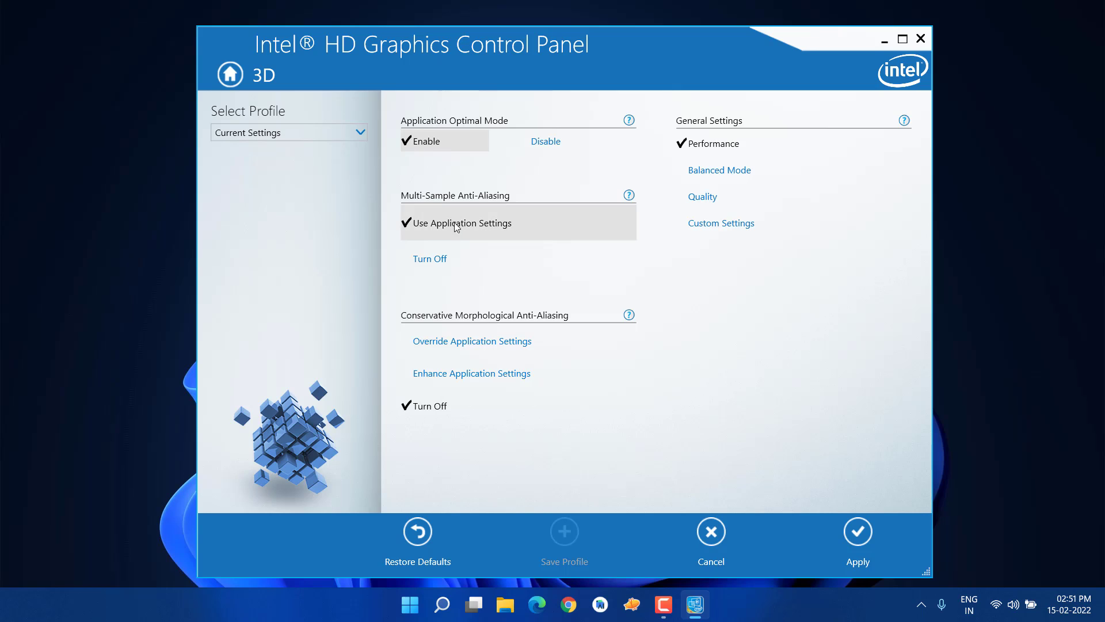
Step: Set Conservative Morphological Anti-Aliasing to Override Application Settings, turn off Multi-Sample Anti-Aliasing, and apply and keep the 3D changes
left_click(461, 346)
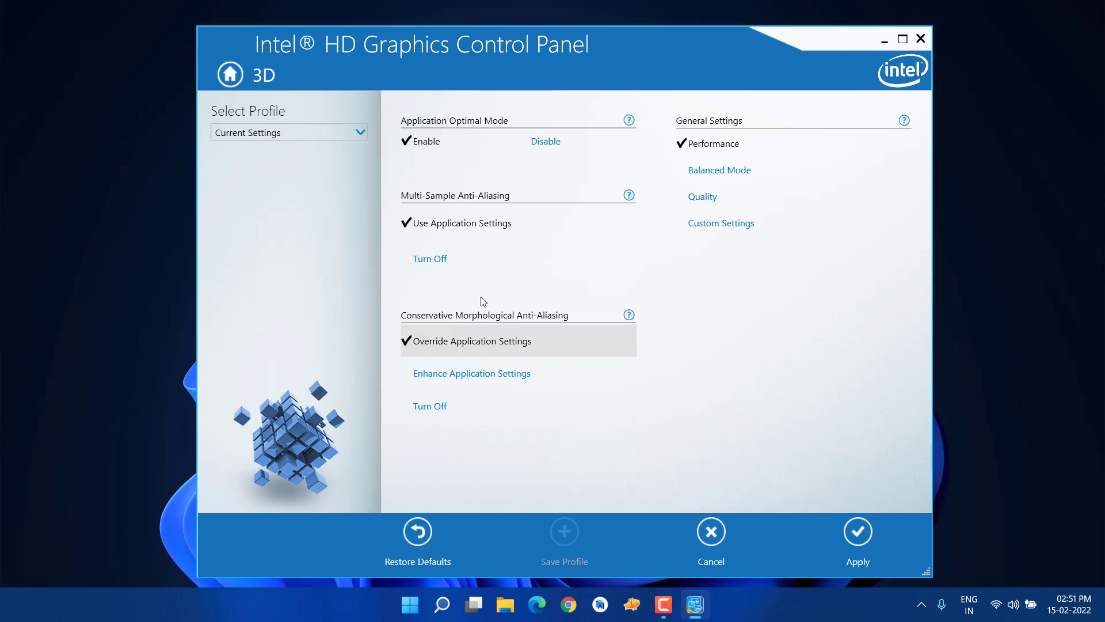
left_click(449, 248)
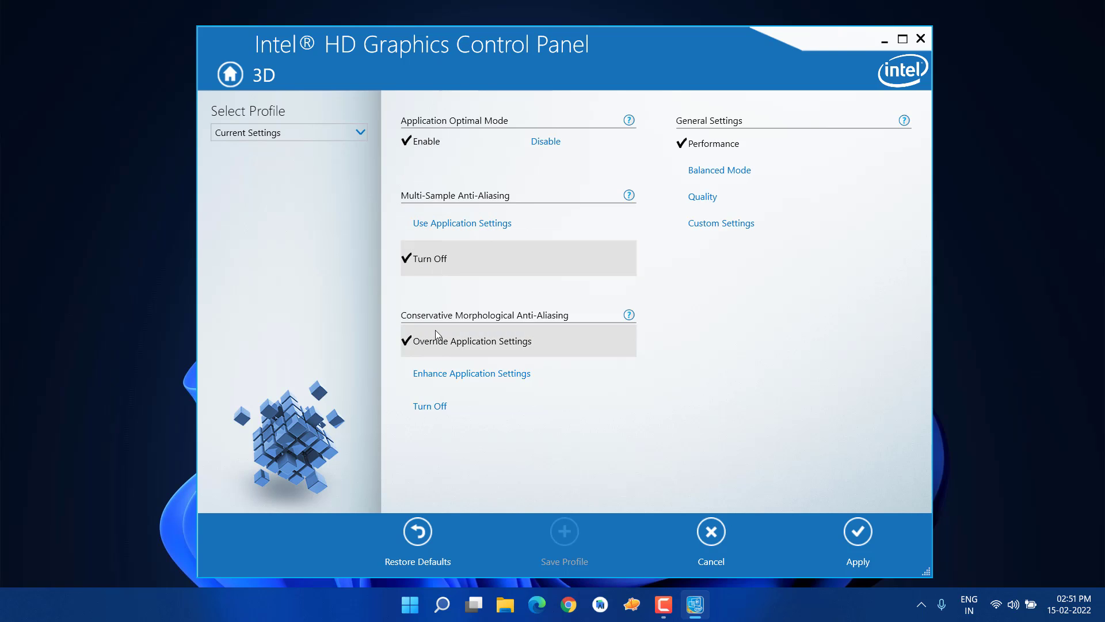
left_click(866, 539)
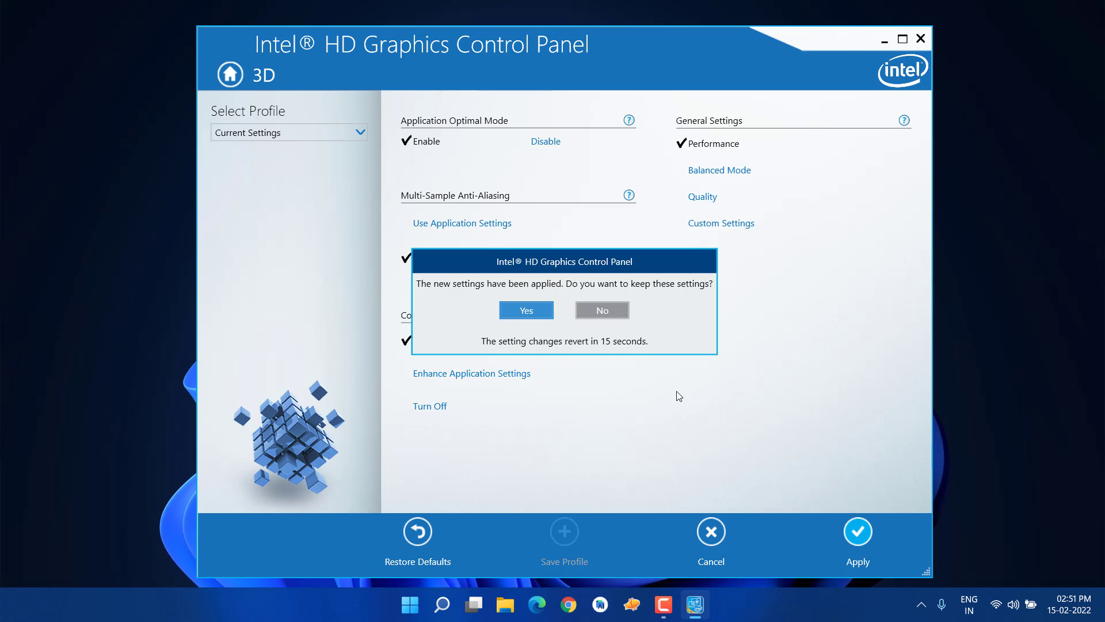
left_click(543, 312)
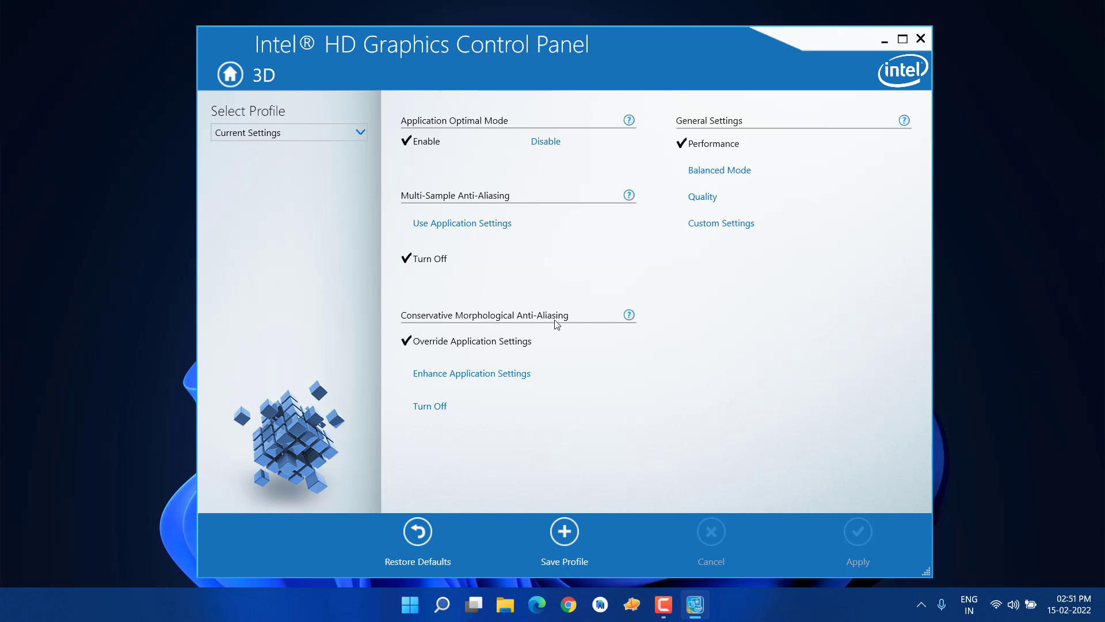
Step: In the Profiles settings, include Display, Color and 3D along with the other categories for the current settings
left_click(230, 75)
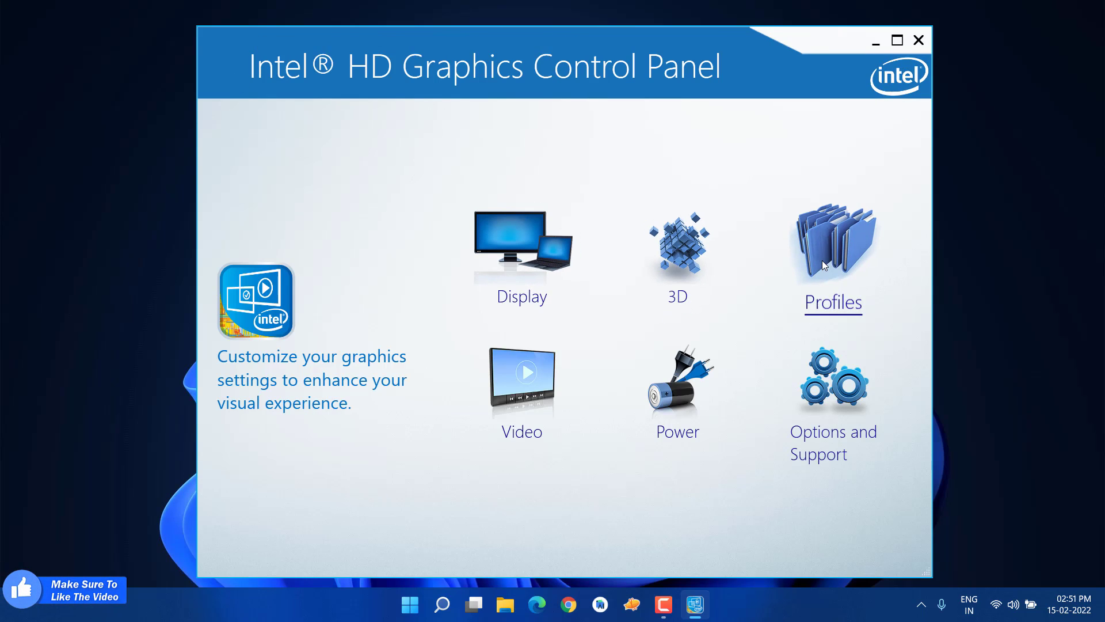
left_click(849, 300)
left_click(406, 167)
left_click(406, 145)
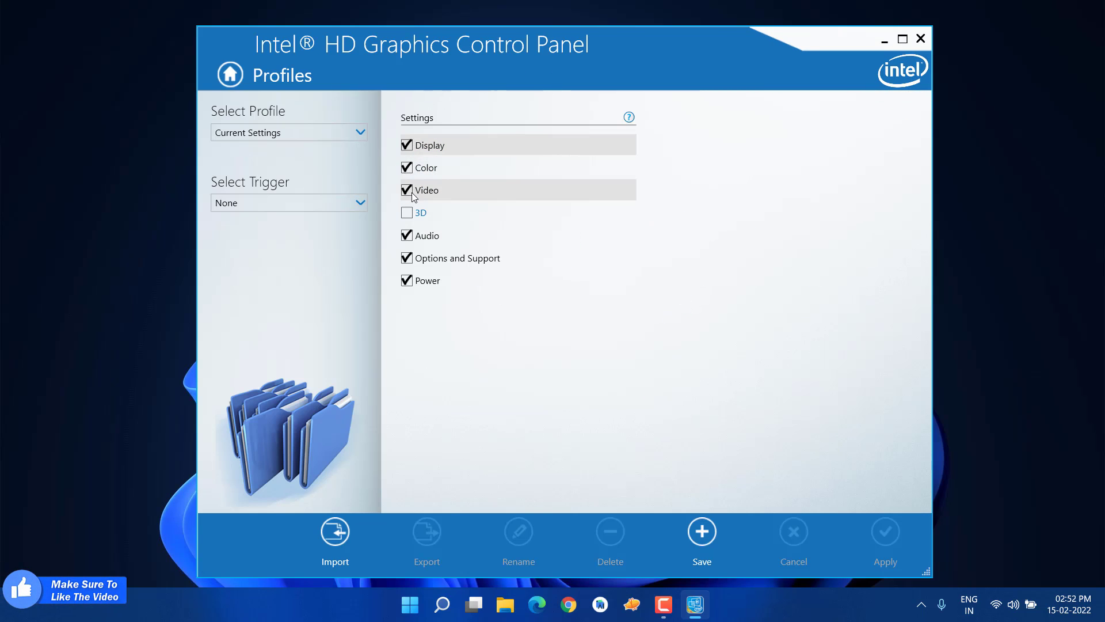
left_click(406, 212)
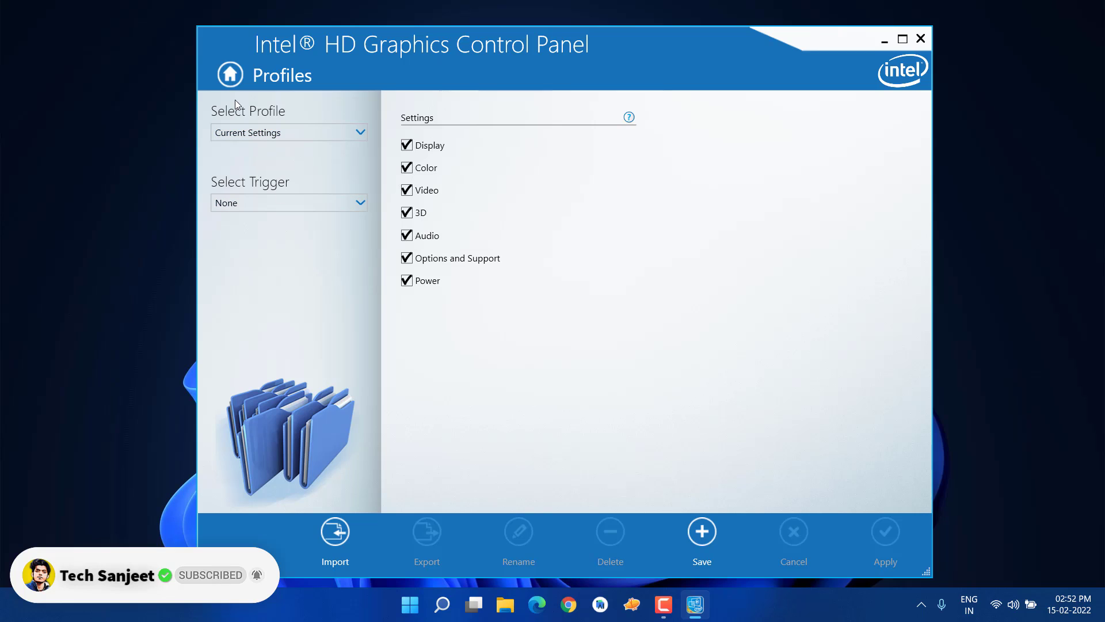
Step: In the Video settings' color enhancement, set Standard Color Correction to Application Settings
left_click(229, 75)
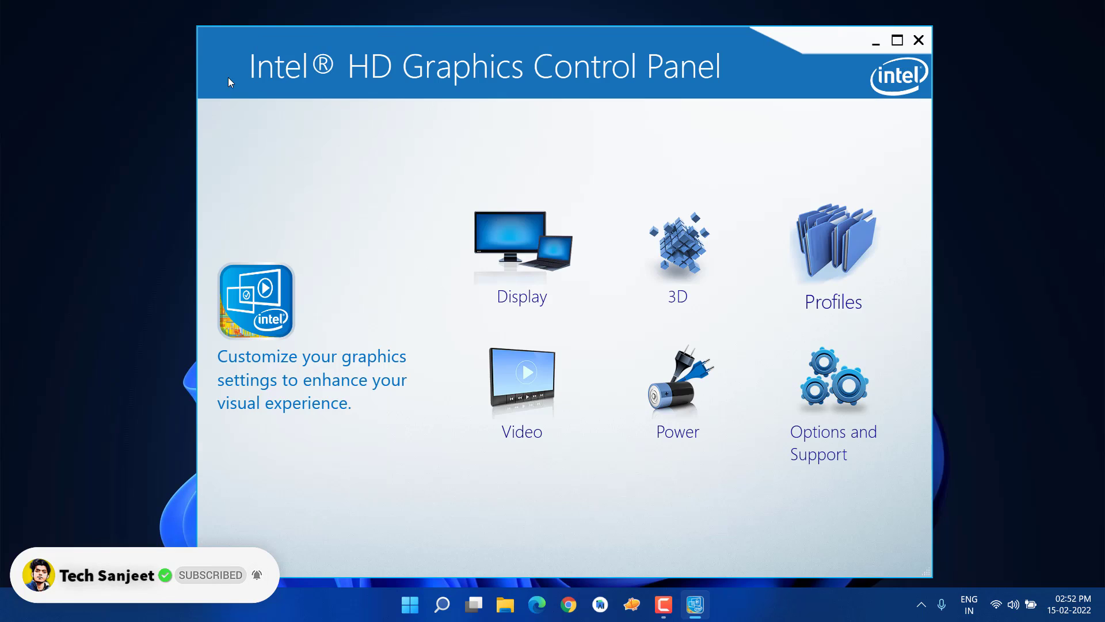
left_click(547, 403)
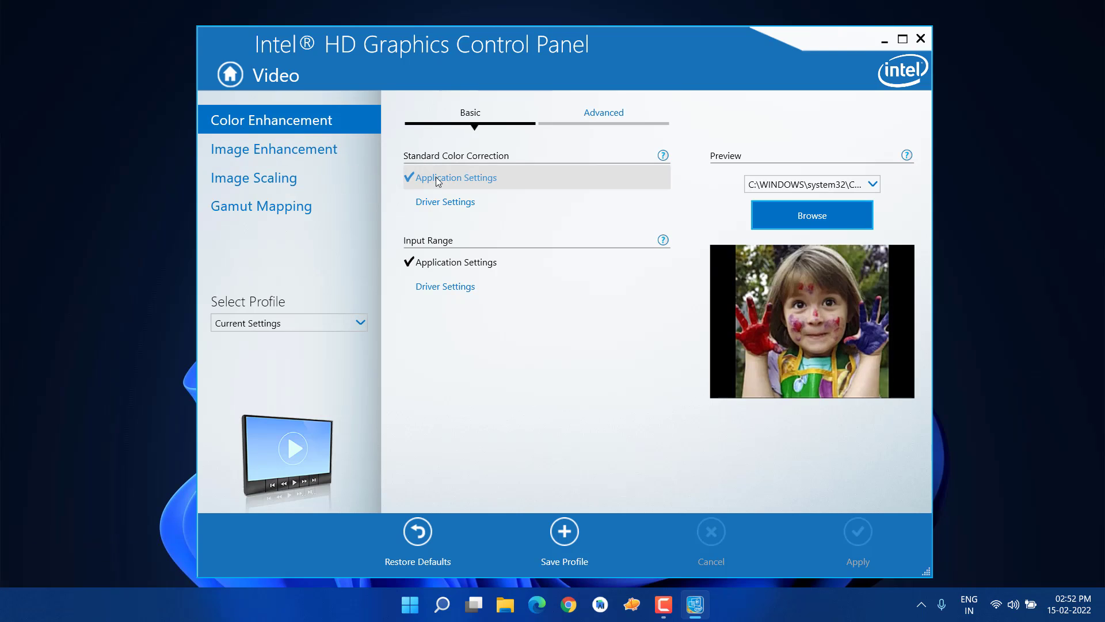
left_click(451, 208)
left_click(440, 183)
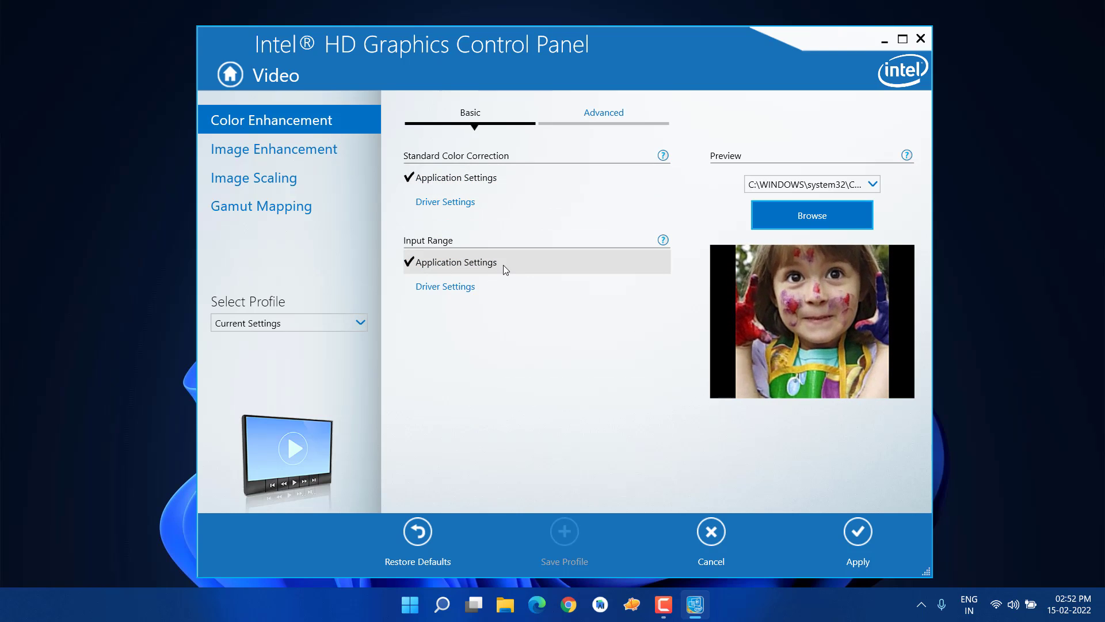
Step: Disable Total Color Correction in the advanced video color enhancement settings, and apply and keep the change
left_click(607, 122)
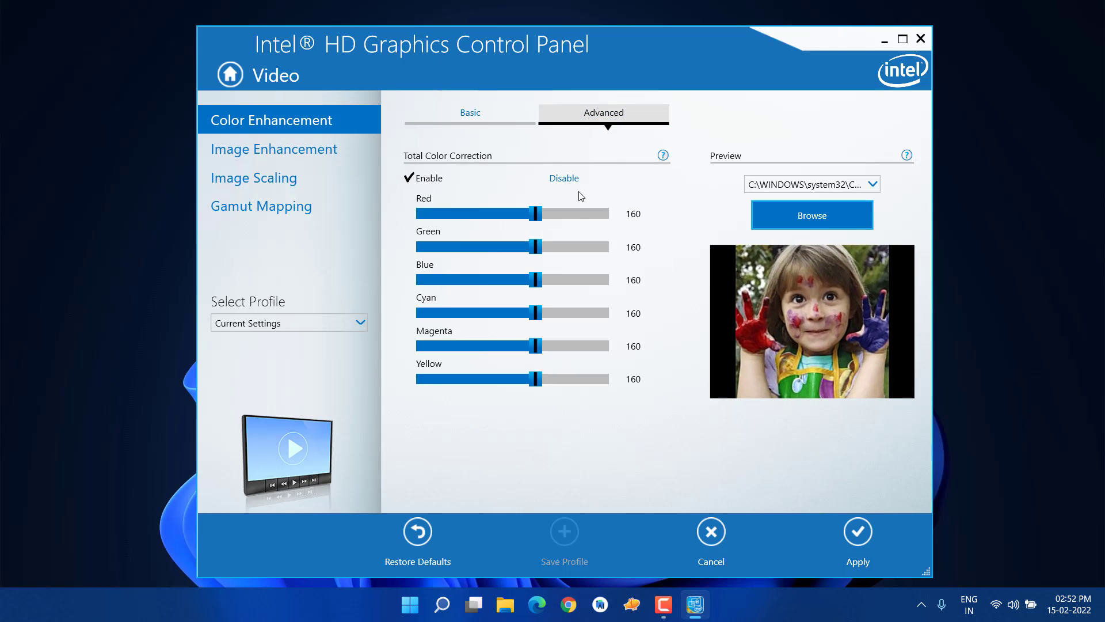
left_click(564, 179)
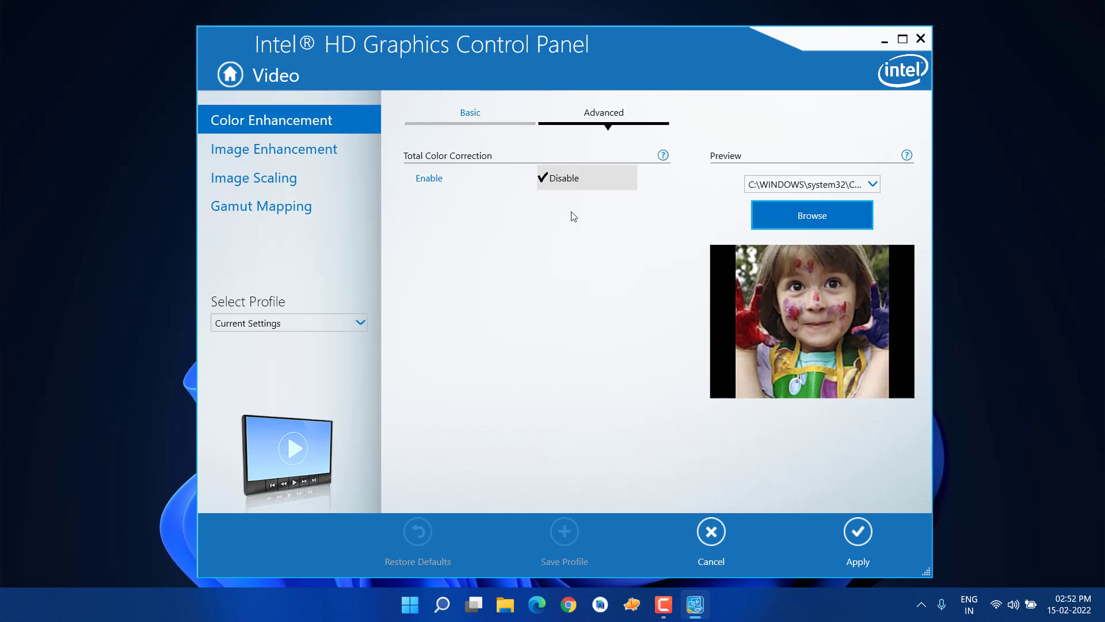
left_click(857, 532)
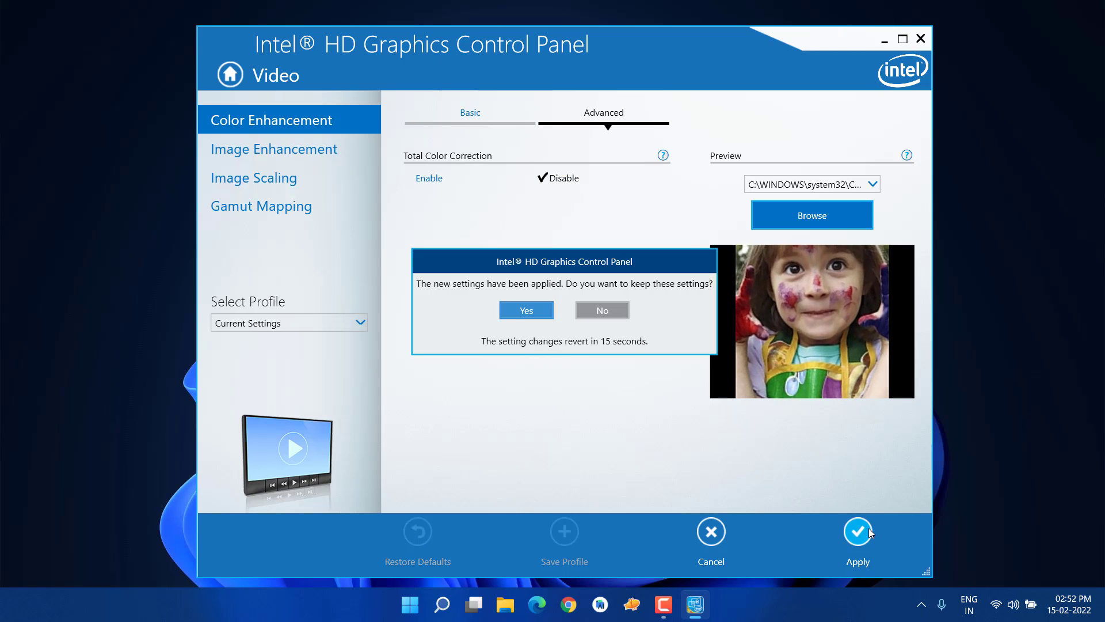
left_click(533, 312)
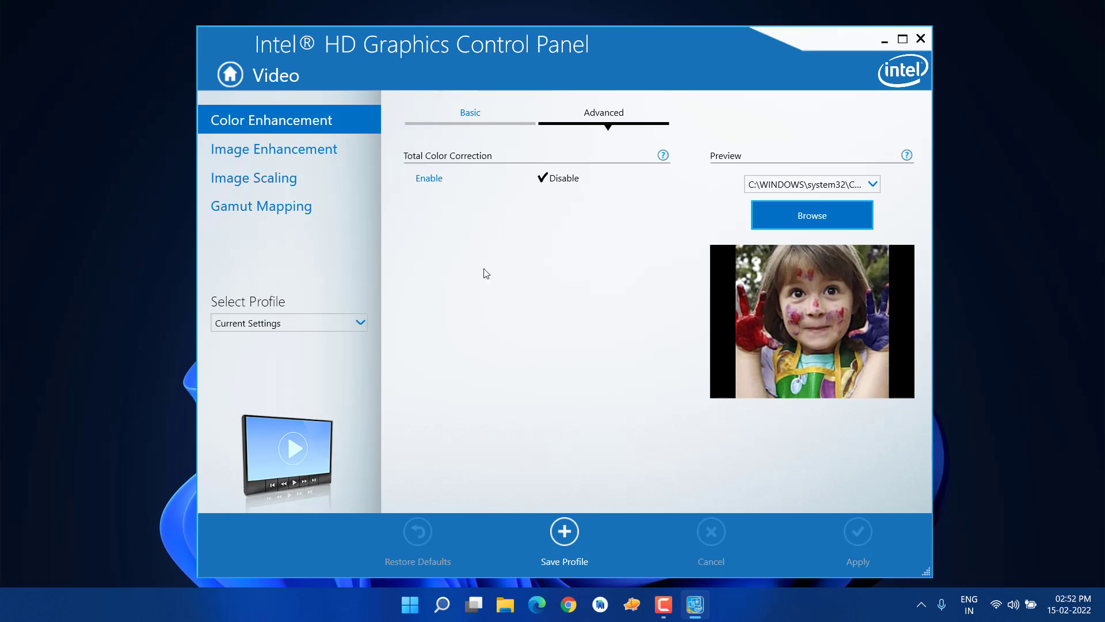
Step: In the basic video image enhancement settings, set Sharpness to Application Settings and enable Skin Tone Enhancement
left_click(281, 159)
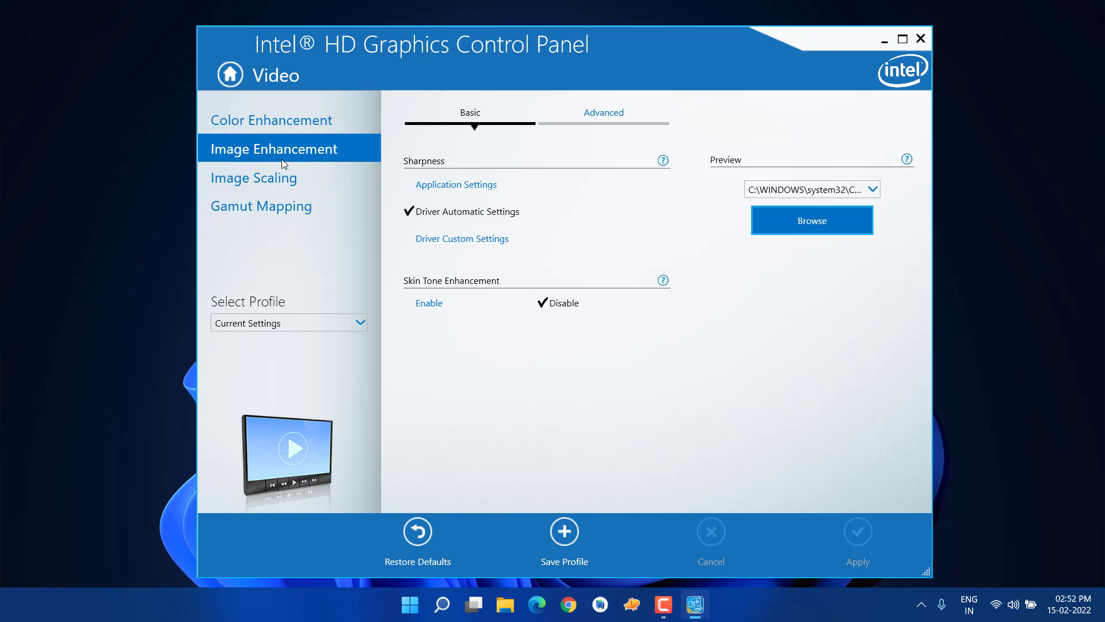
left_click(419, 185)
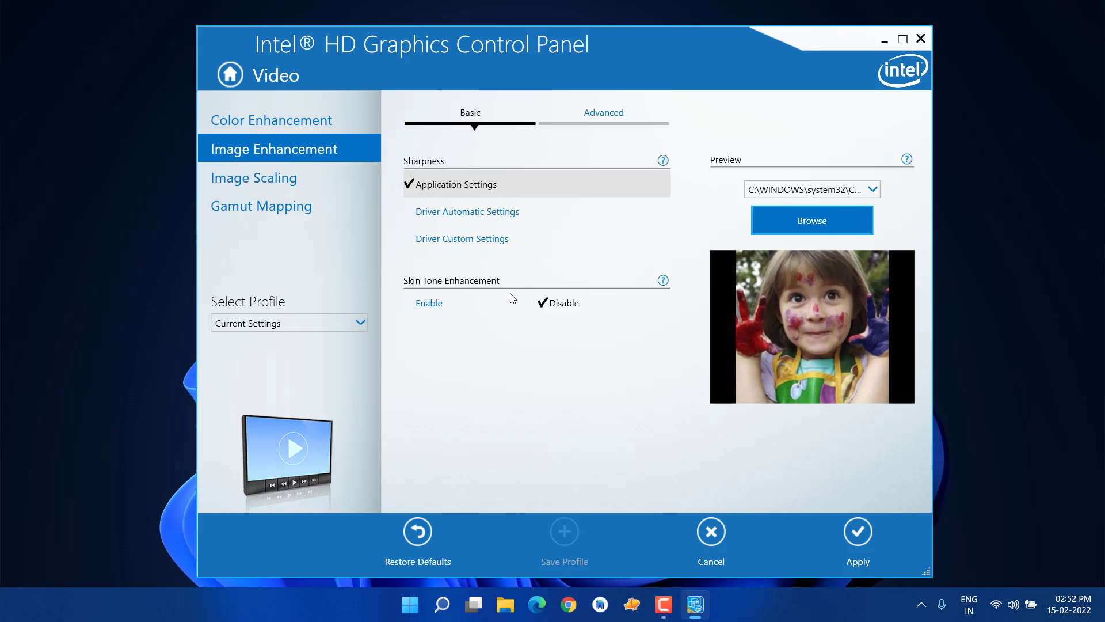
left_click(465, 307)
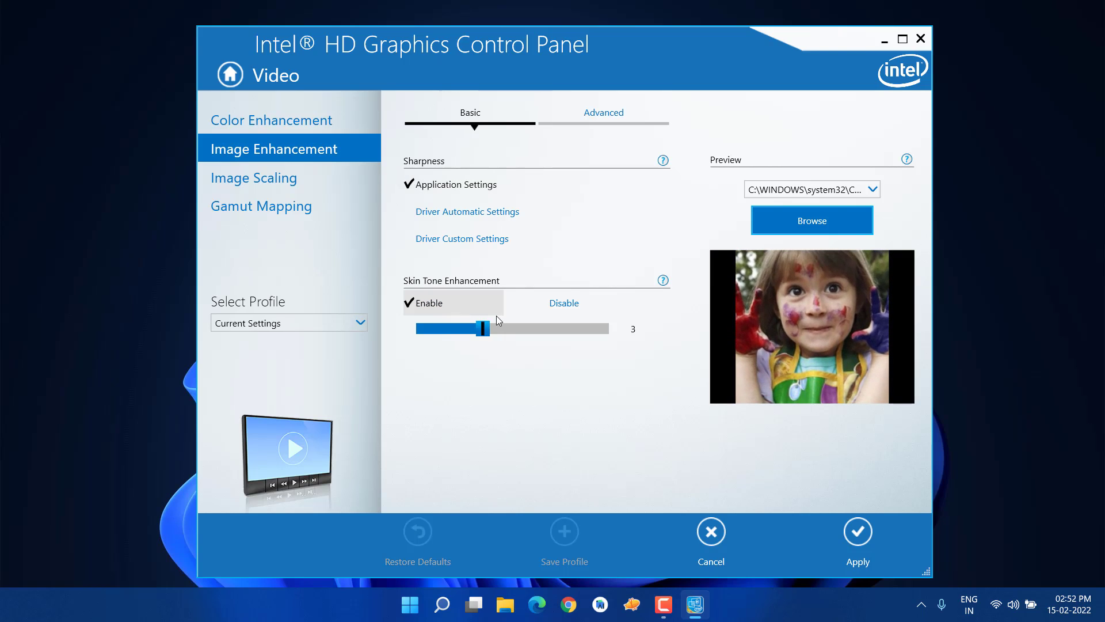
Step: Choose Partial Reduction for automatic noise reduction in the advanced image enhancement settings, and apply and keep the changes
left_click(611, 114)
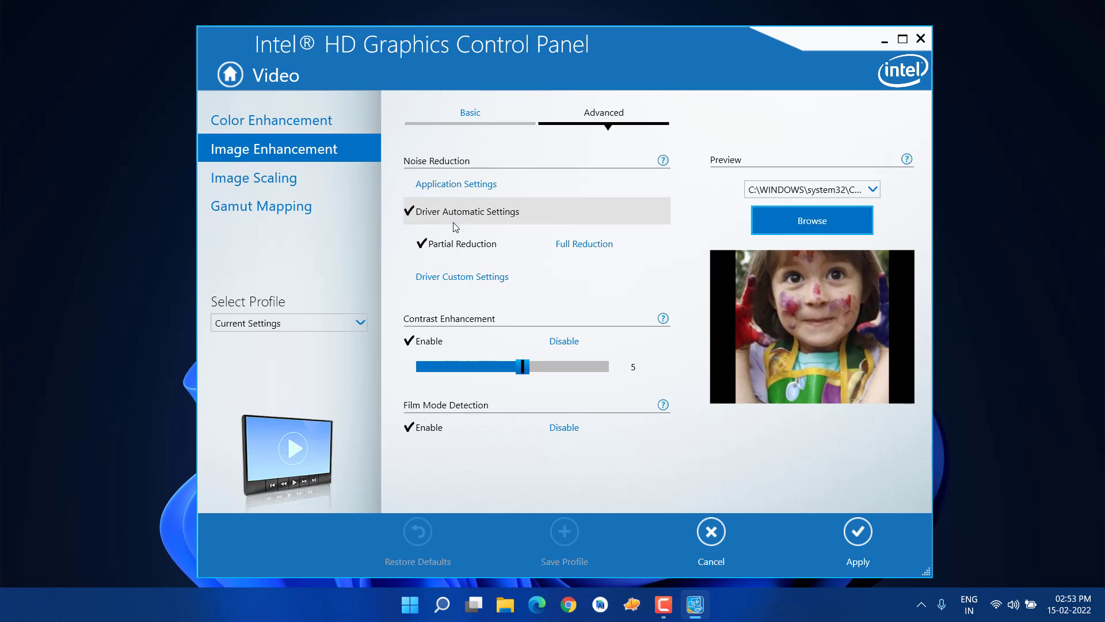
left_click(444, 255)
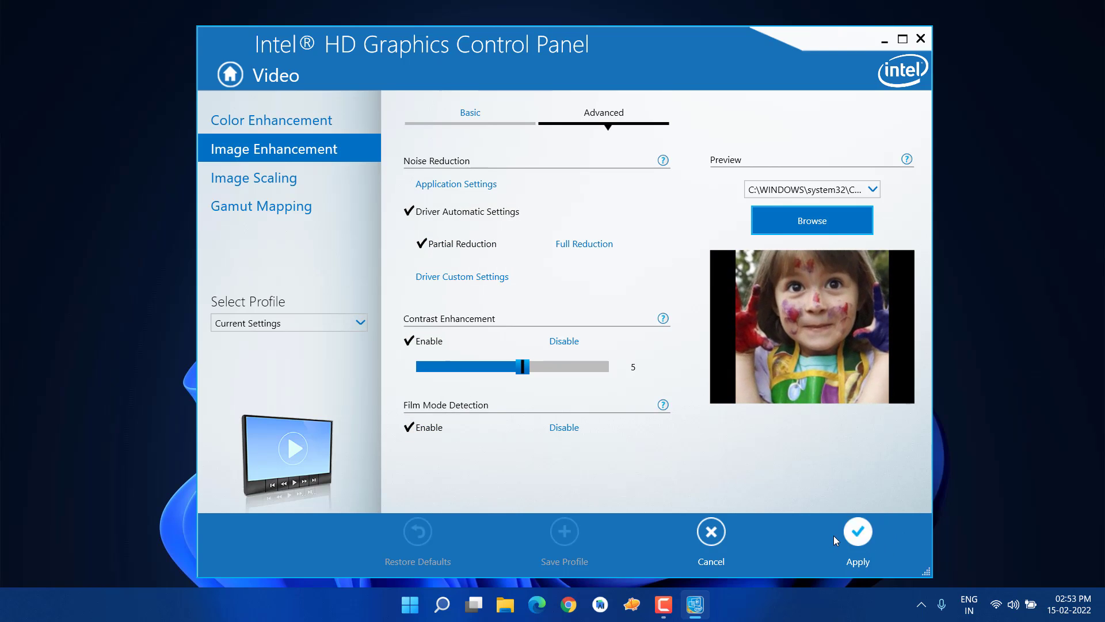
left_click(854, 536)
left_click(527, 311)
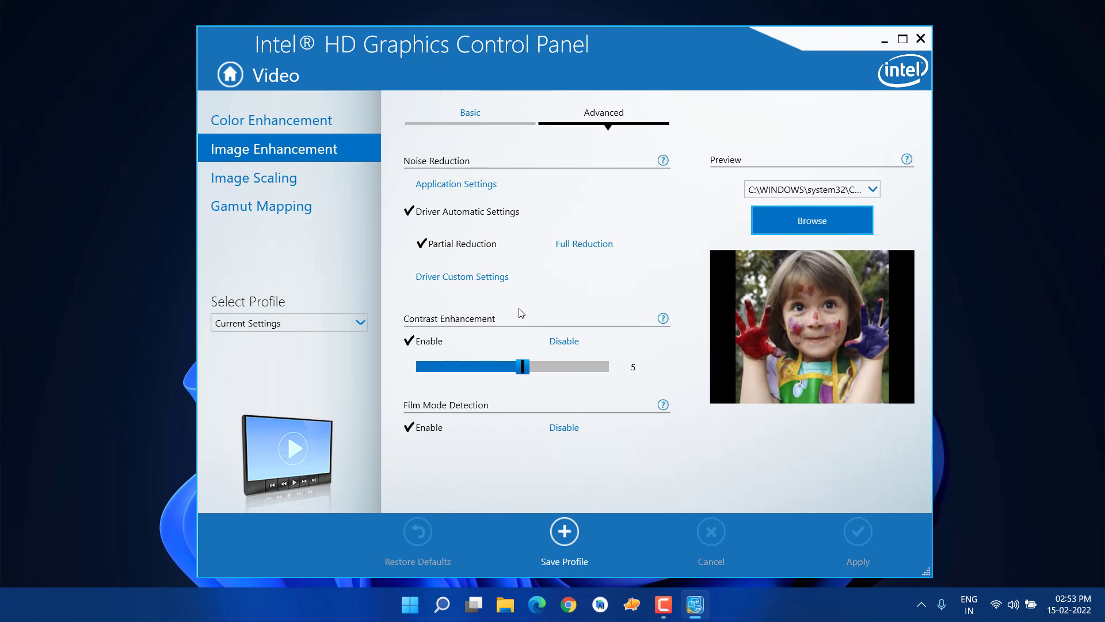
Step: Review the basic and advanced pages of the Color Enhancement and Image Enhancement video settings
left_click(270, 123)
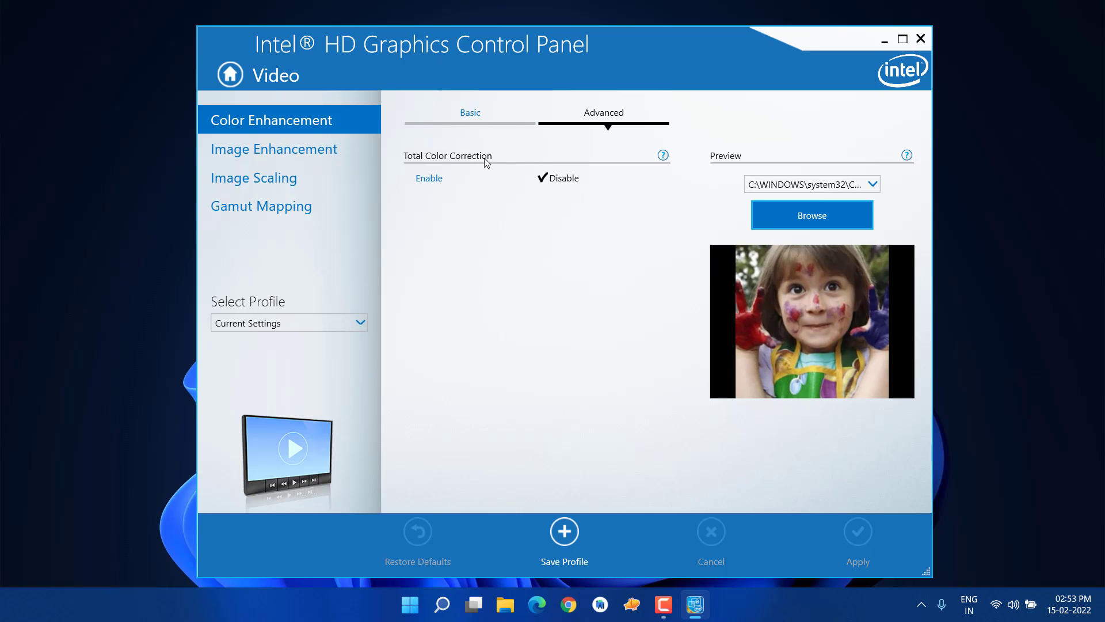
left_click(476, 121)
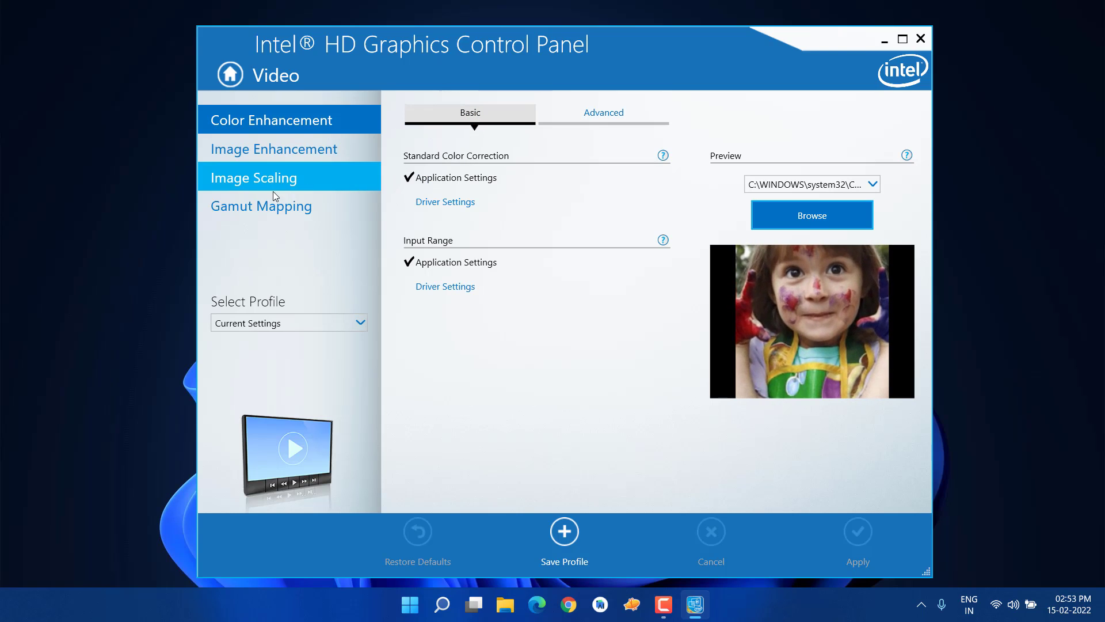
left_click(258, 185)
left_click(273, 160)
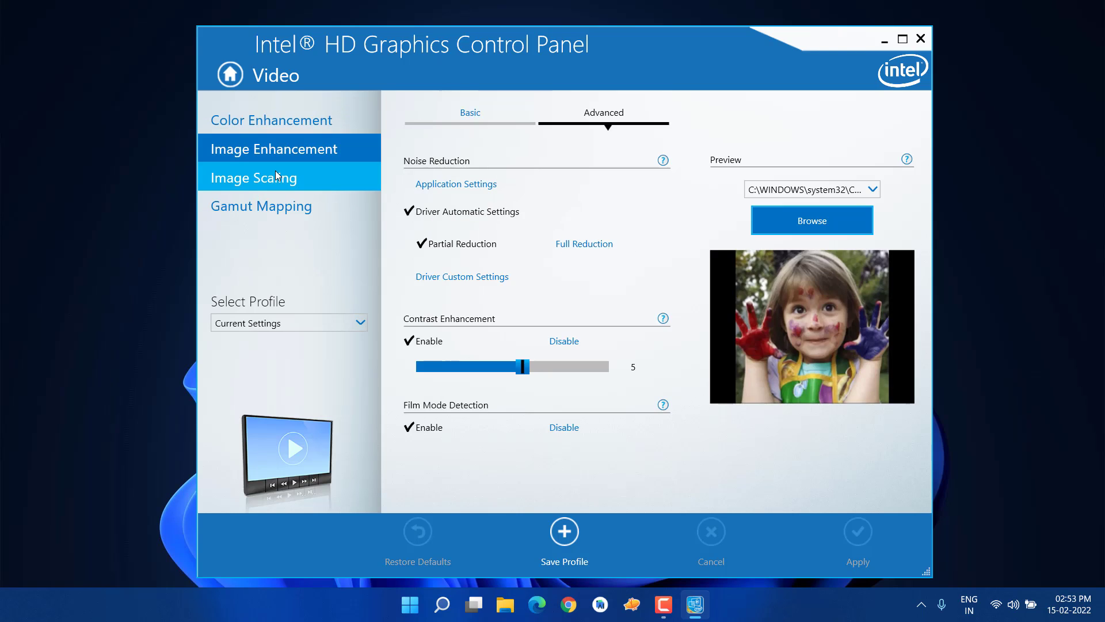
left_click(475, 117)
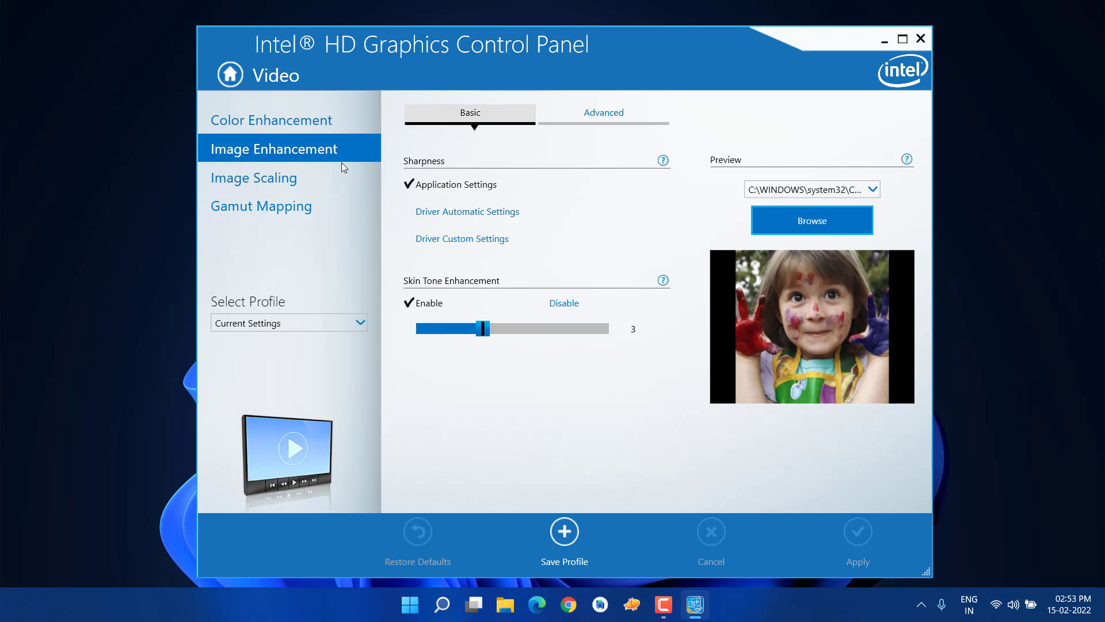
Step: Disable Image Scaling in the video settings, and apply and keep the change
left_click(301, 176)
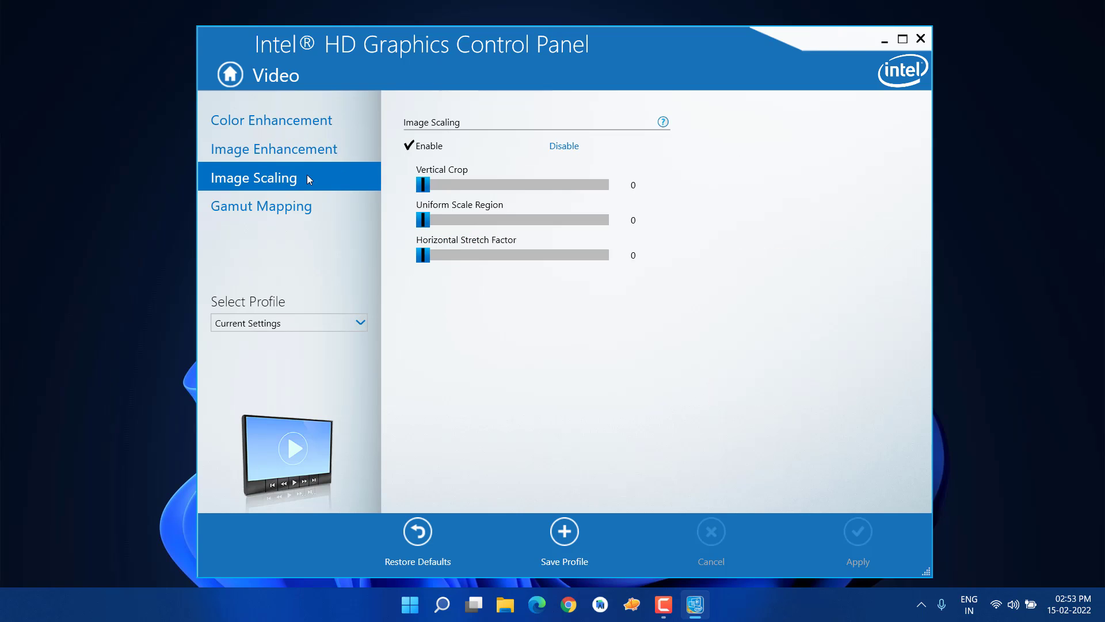
left_click(565, 148)
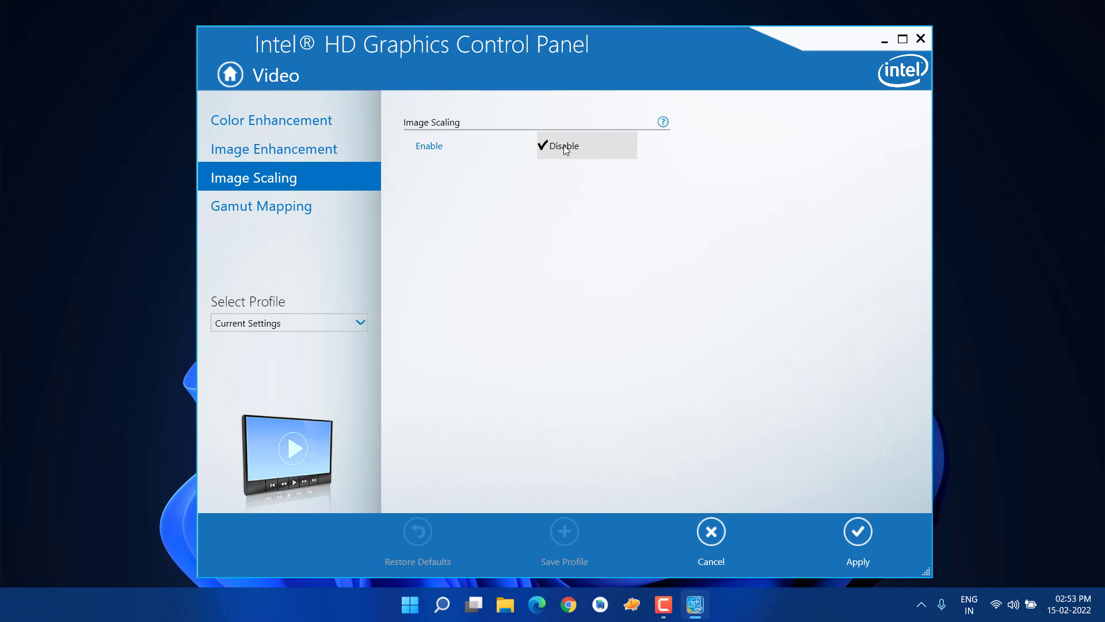
left_click(864, 527)
left_click(538, 314)
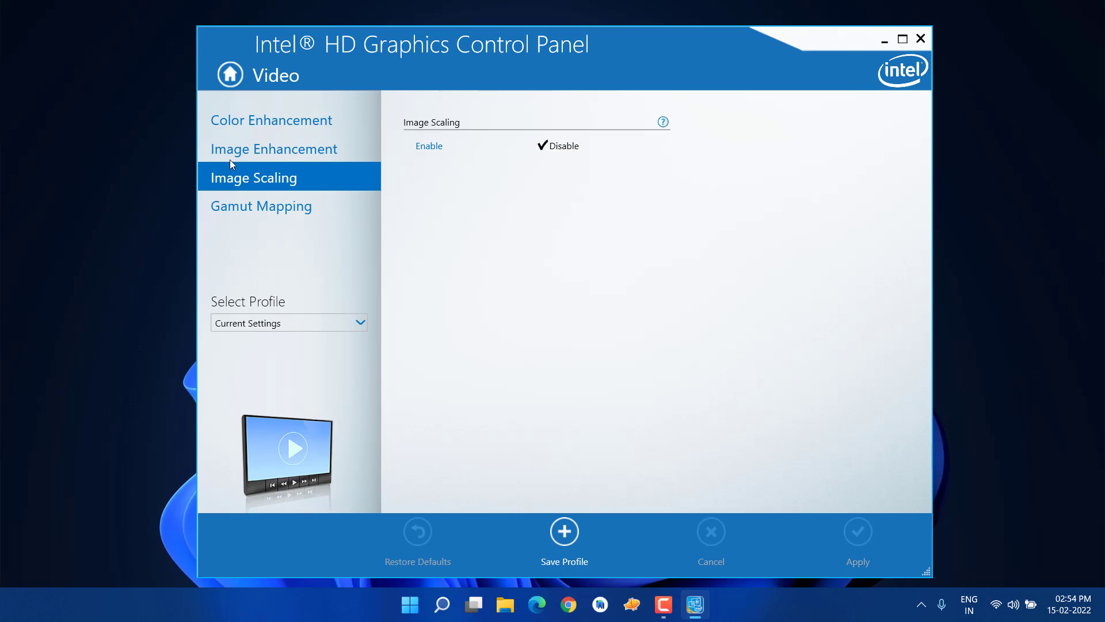
Step: In the Power settings, set the Plugged In graphics power plan to Maximum Performance, and apply and keep it
left_click(234, 79)
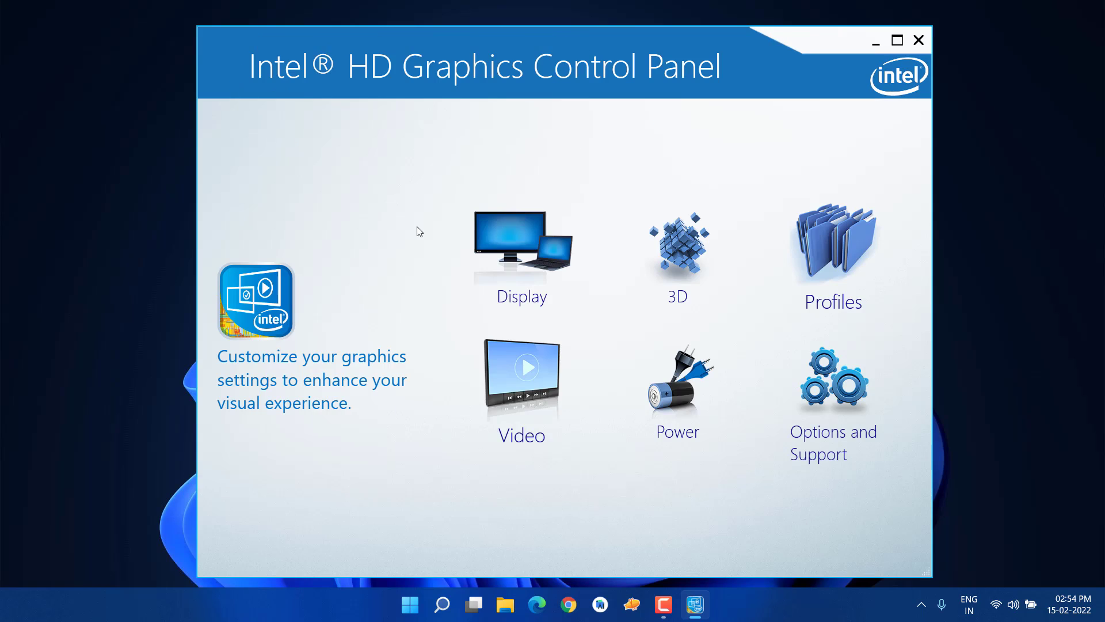
left_click(682, 395)
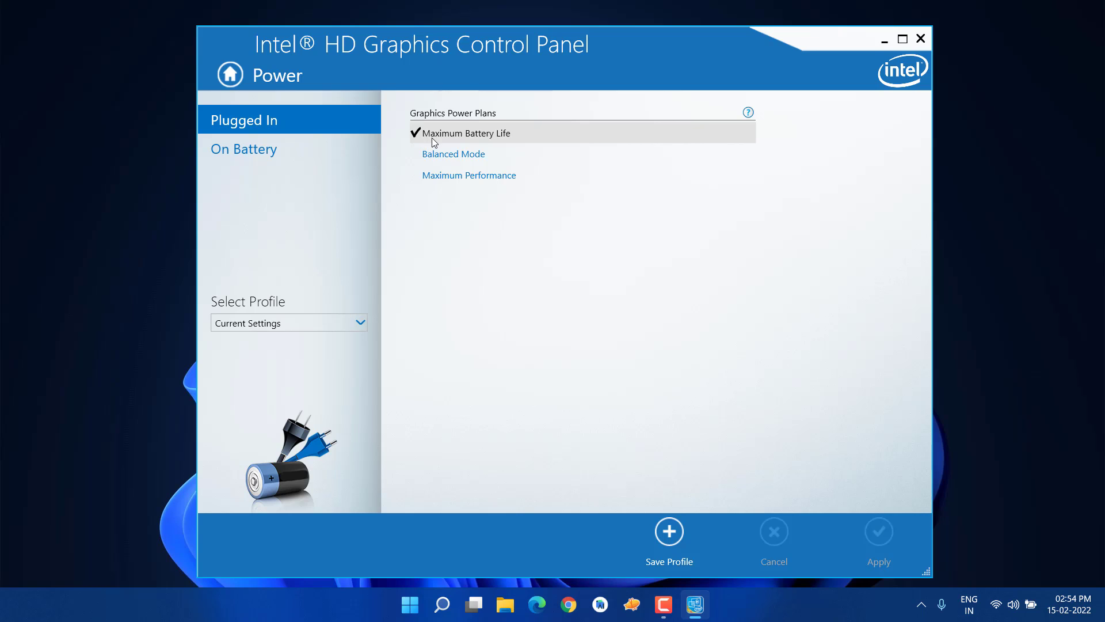
left_click(439, 179)
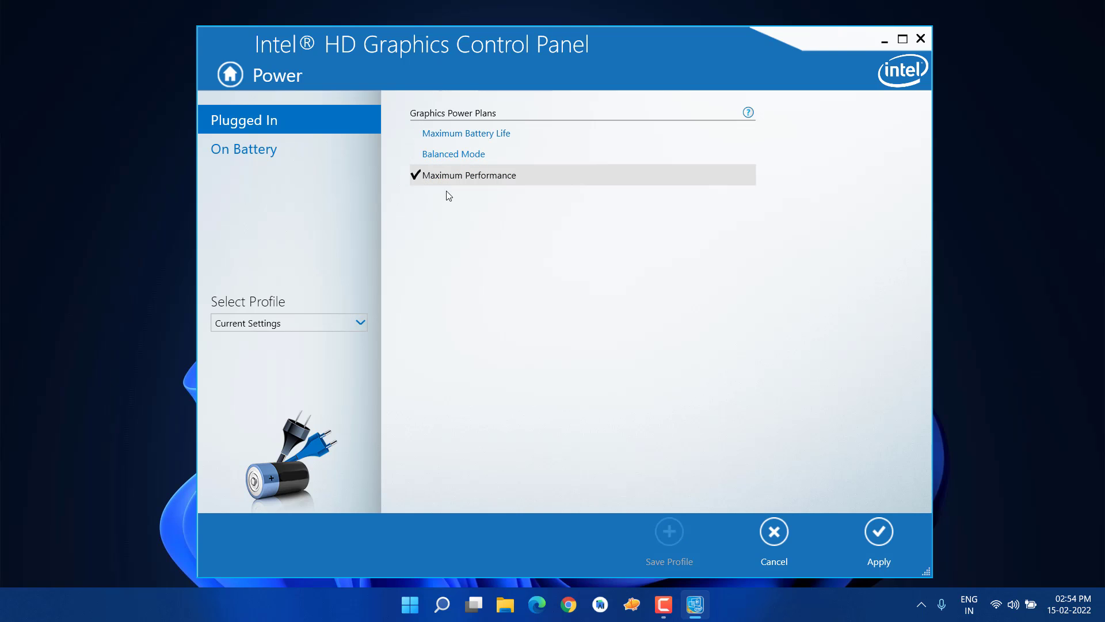
left_click(884, 534)
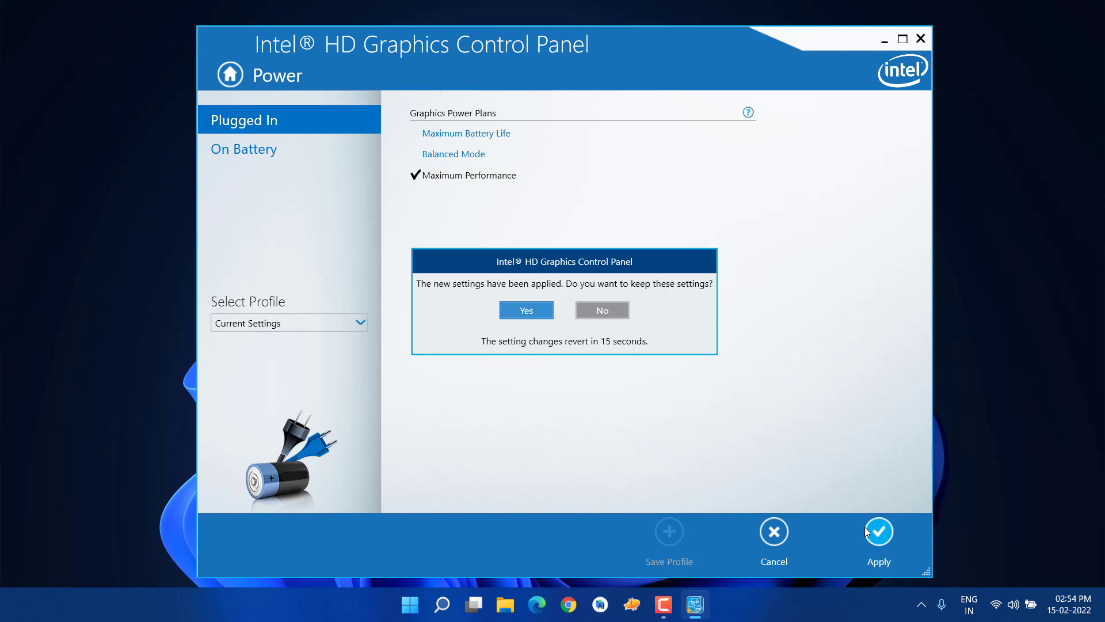
left_click(513, 311)
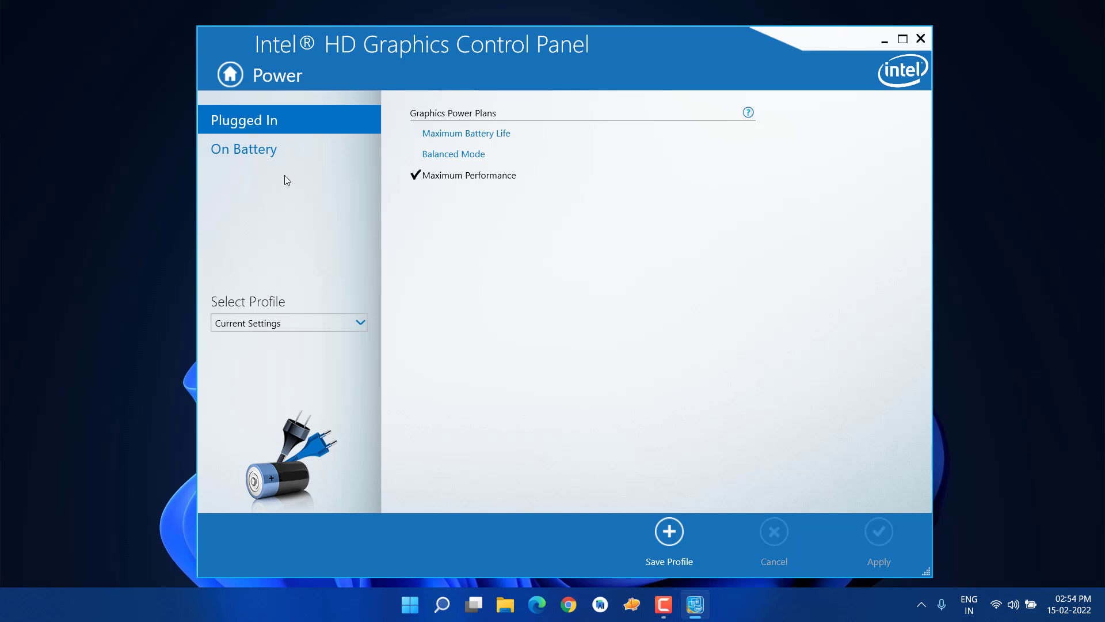
Step: Set the On Battery graphics power plan to Maximum Performance, apply and keep it, and close the control panel
left_click(243, 147)
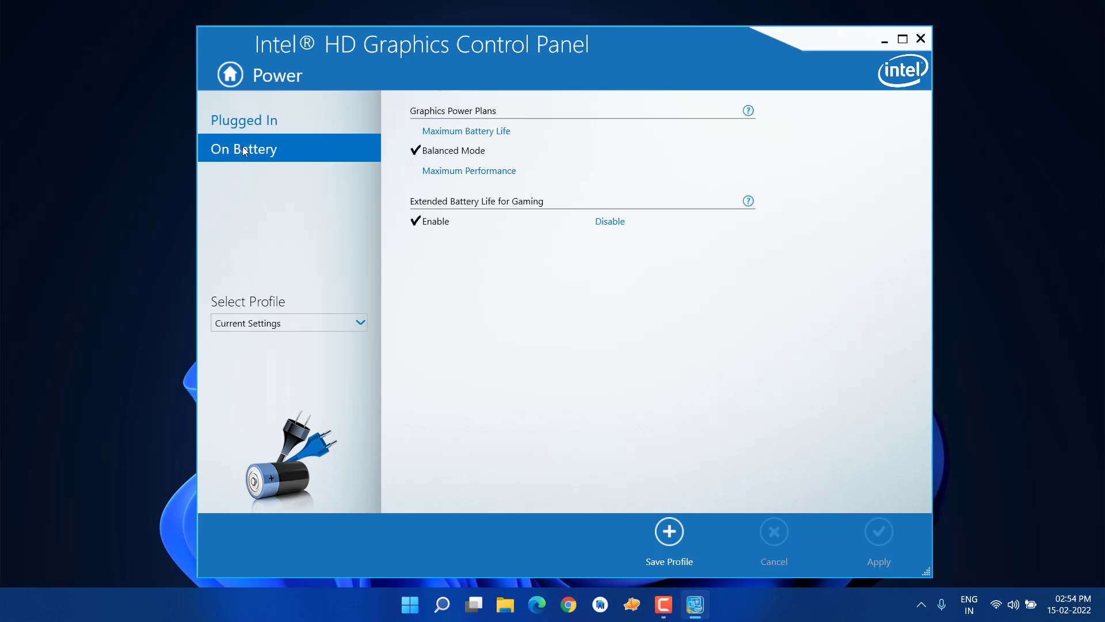
left_click(430, 173)
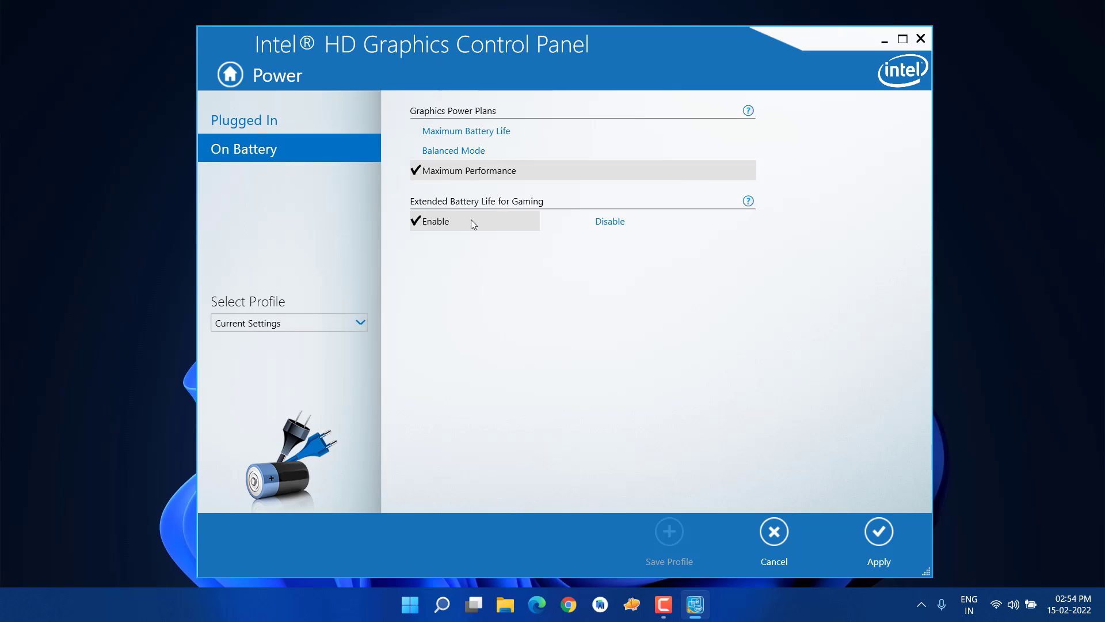
left_click(881, 538)
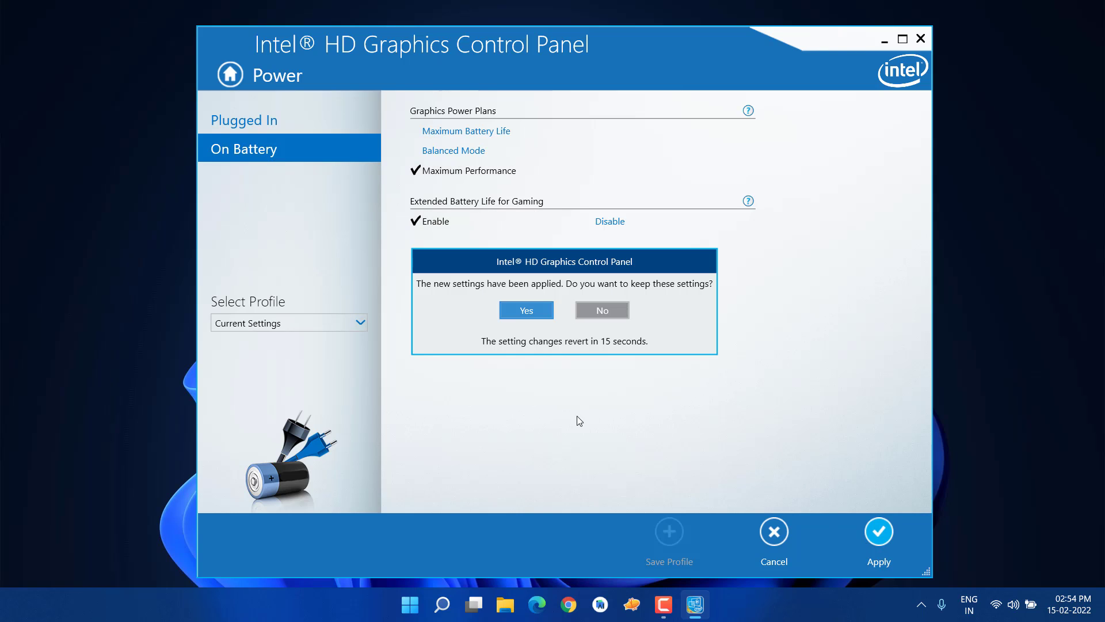
left_click(530, 315)
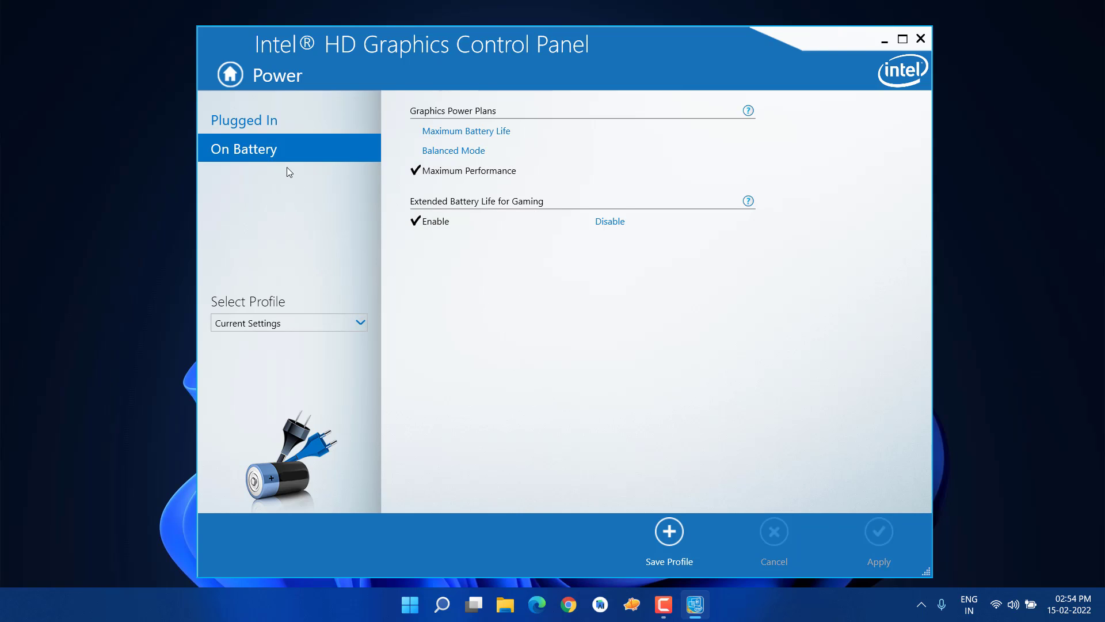
left_click(227, 76)
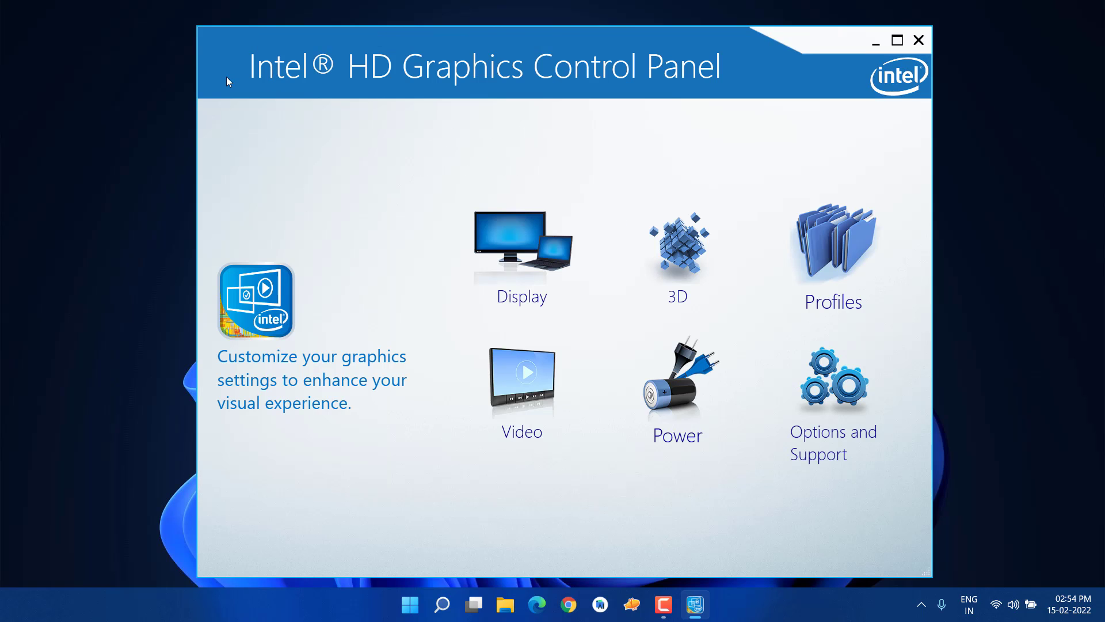
left_click(919, 40)
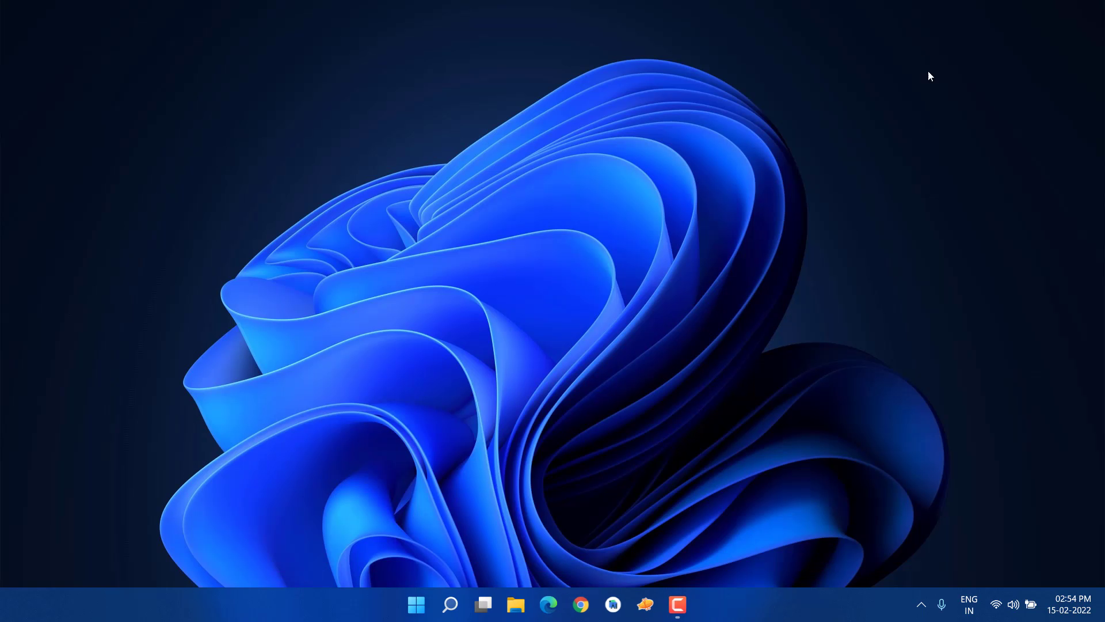
Step: Refresh the desktop, move the CPU Optimization folder to a free area, and open its CPU optimization subfolder in File Explorer
right_click(604, 216)
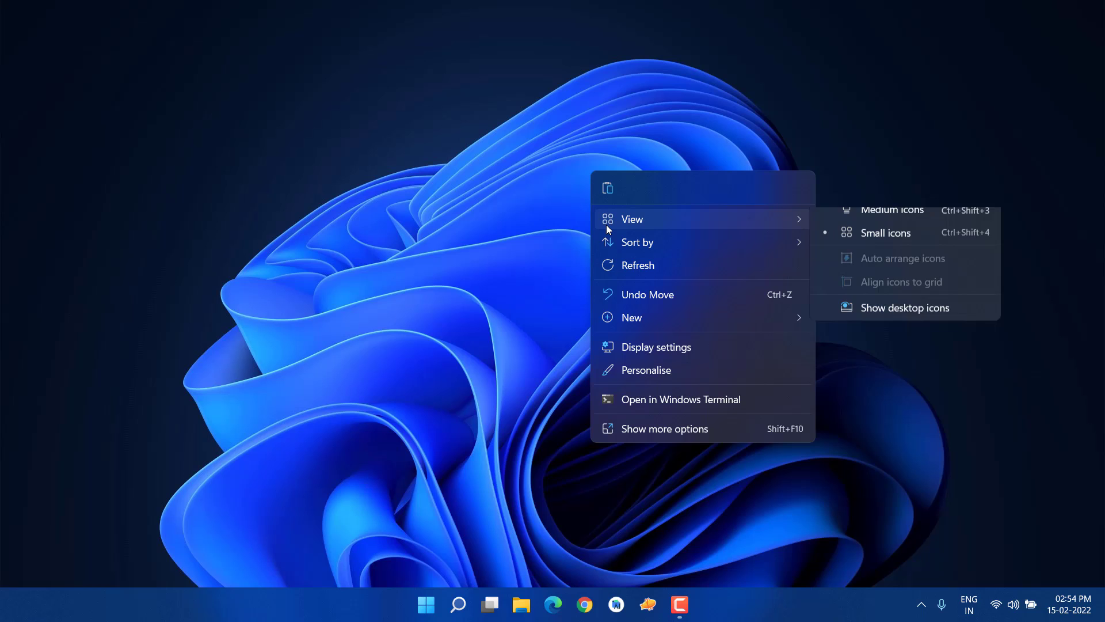
left_click(613, 265)
left_click_drag(30, 362, 412, 131)
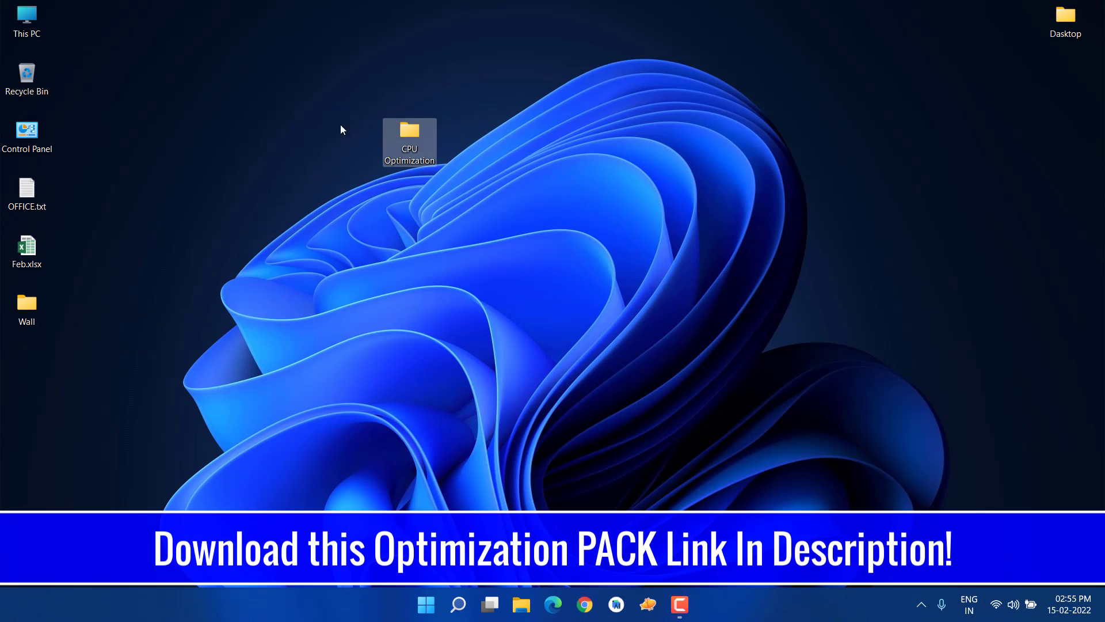
double_click(409, 134)
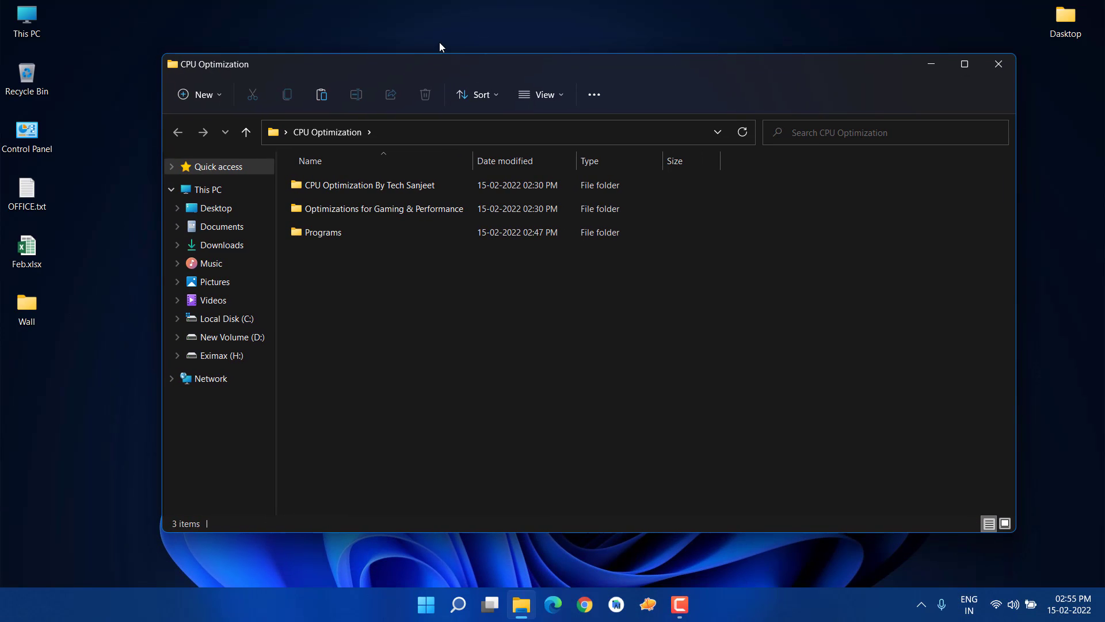
double_click(380, 187)
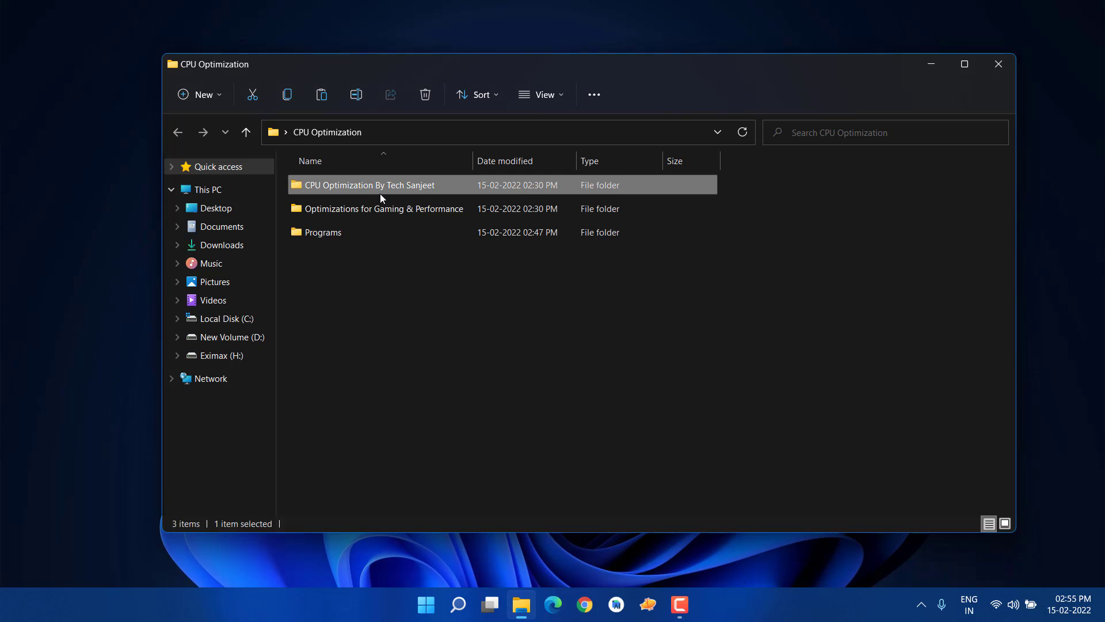
Step: Examine the registry entries of CPU Optimize.reg in Notepad and close the file without saving
right_click(344, 189)
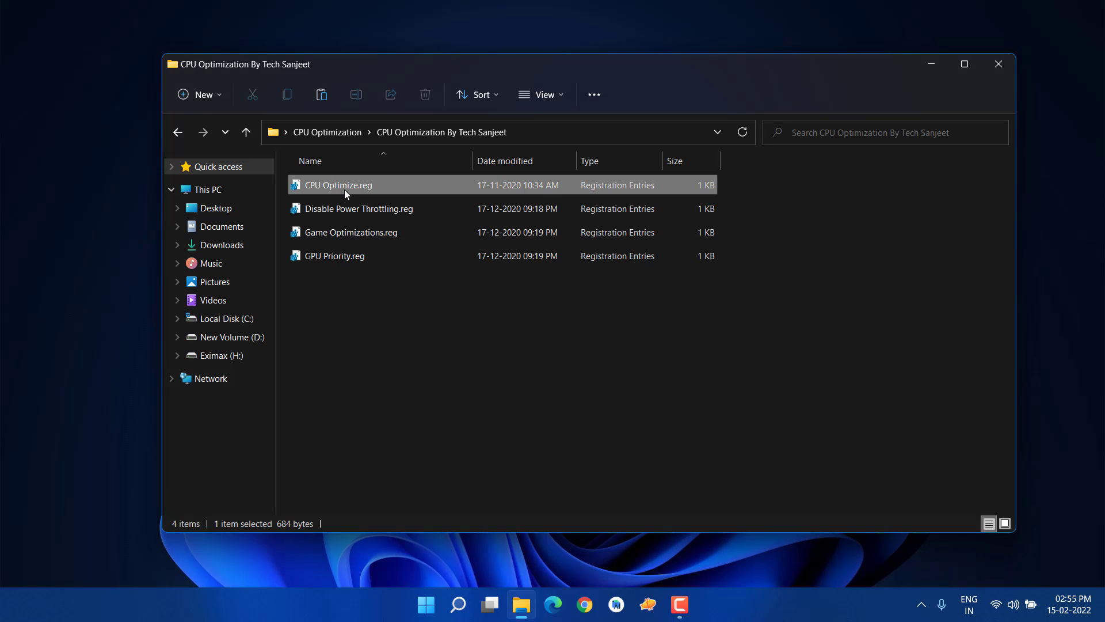
mouse_move(524, 264)
left_click(570, 267)
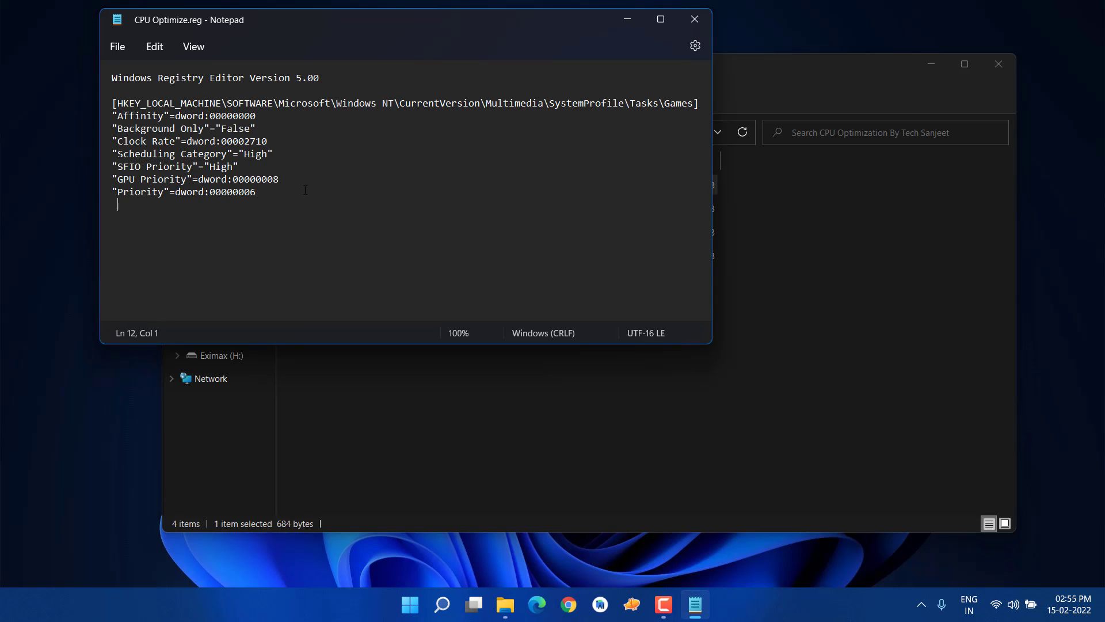
left_click_drag(306, 198, 210, 116)
left_click_drag(219, 118, 113, 78)
left_click(360, 152)
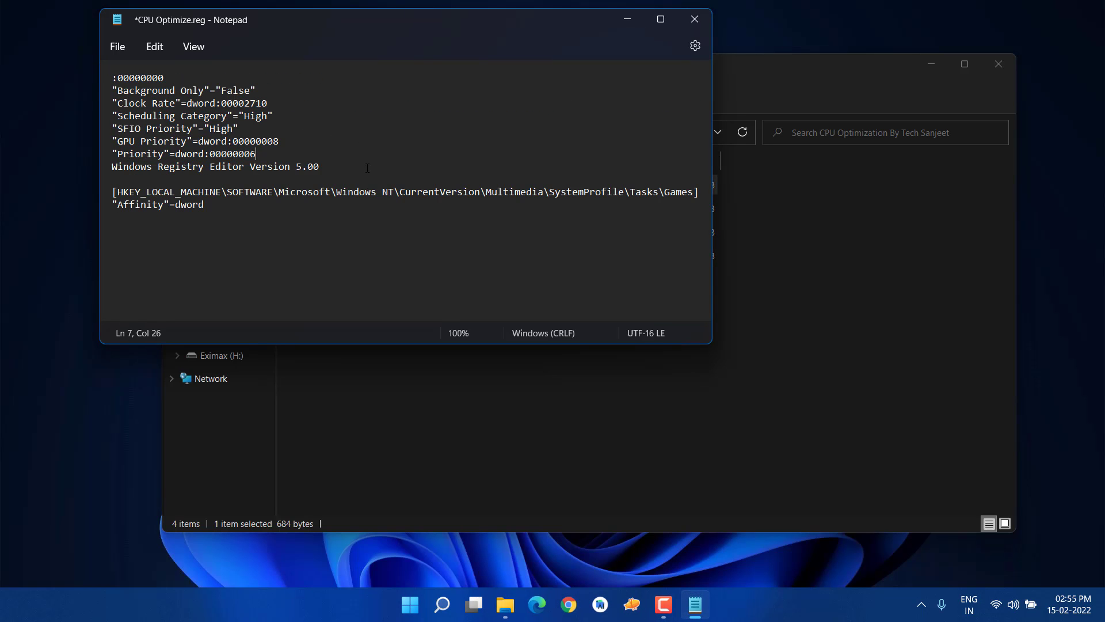
left_click(694, 20)
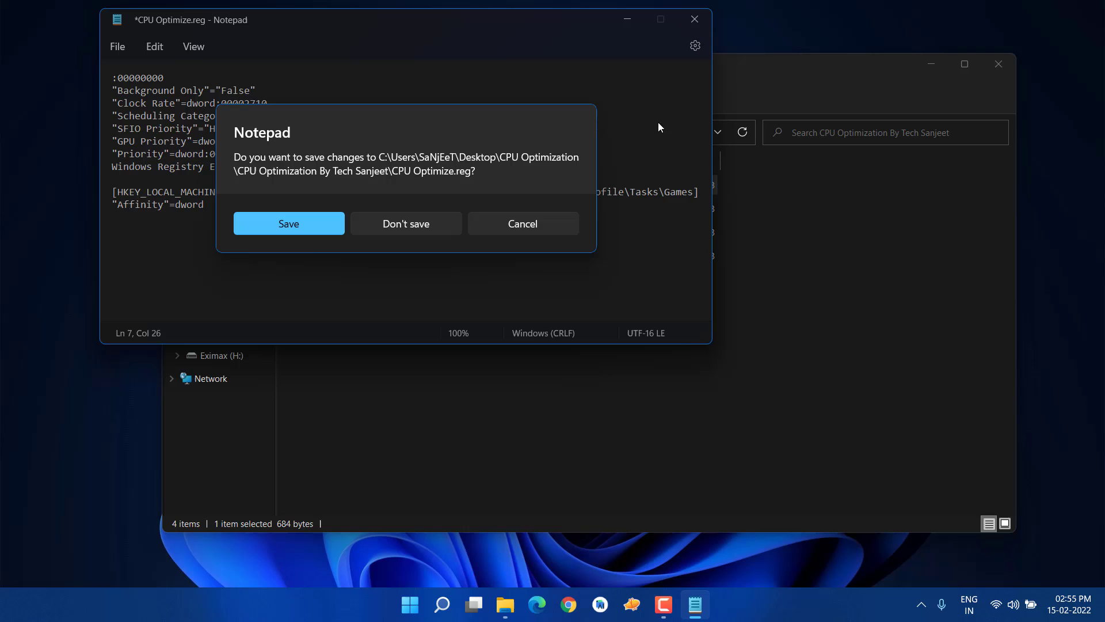
left_click(451, 223)
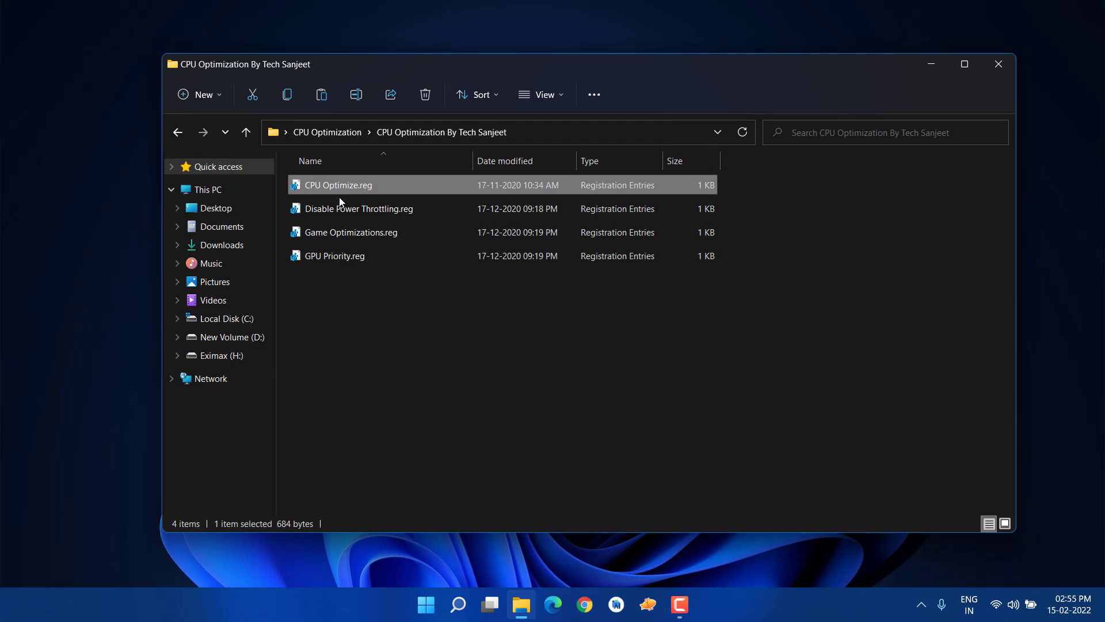
Step: Merge CPU Optimize.reg into the Windows registry and confirm the import
right_click(339, 187)
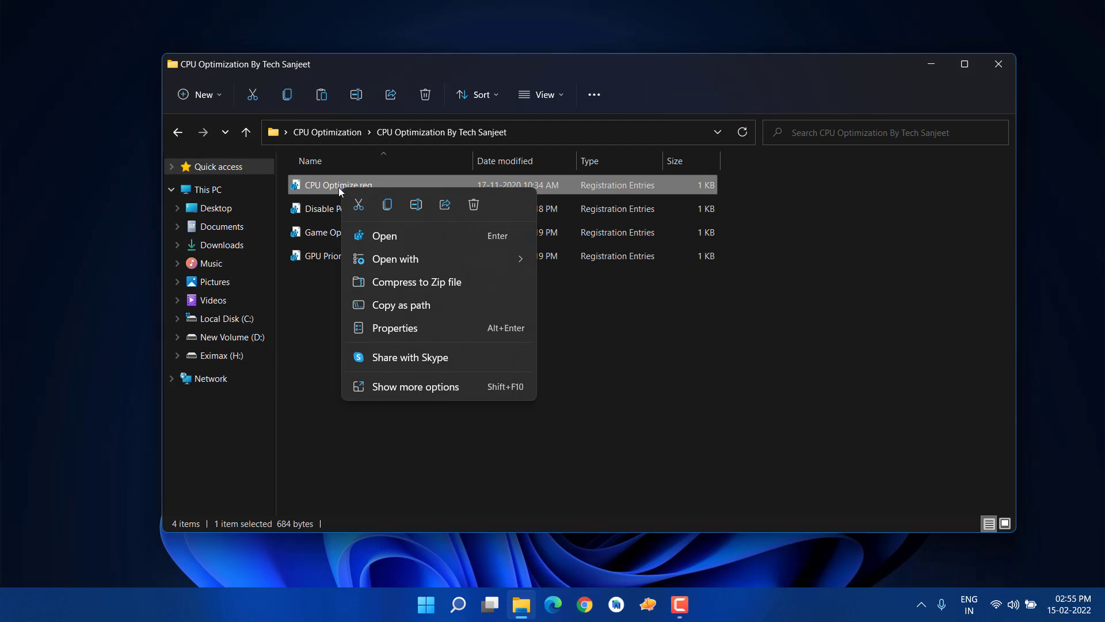
left_click(378, 242)
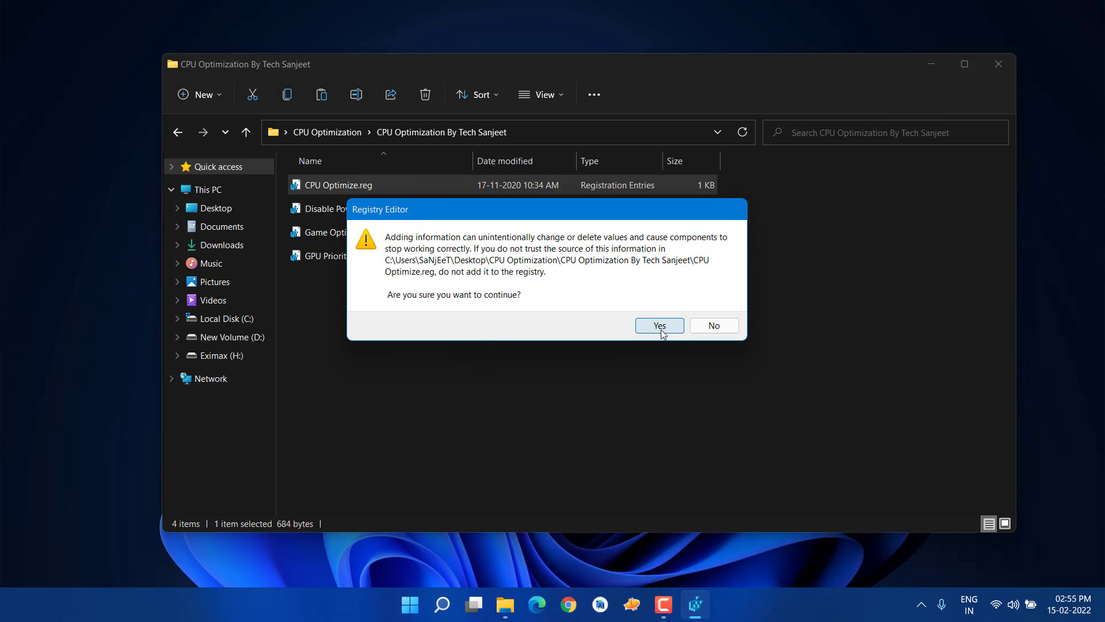
left_click(656, 324)
left_click(702, 301)
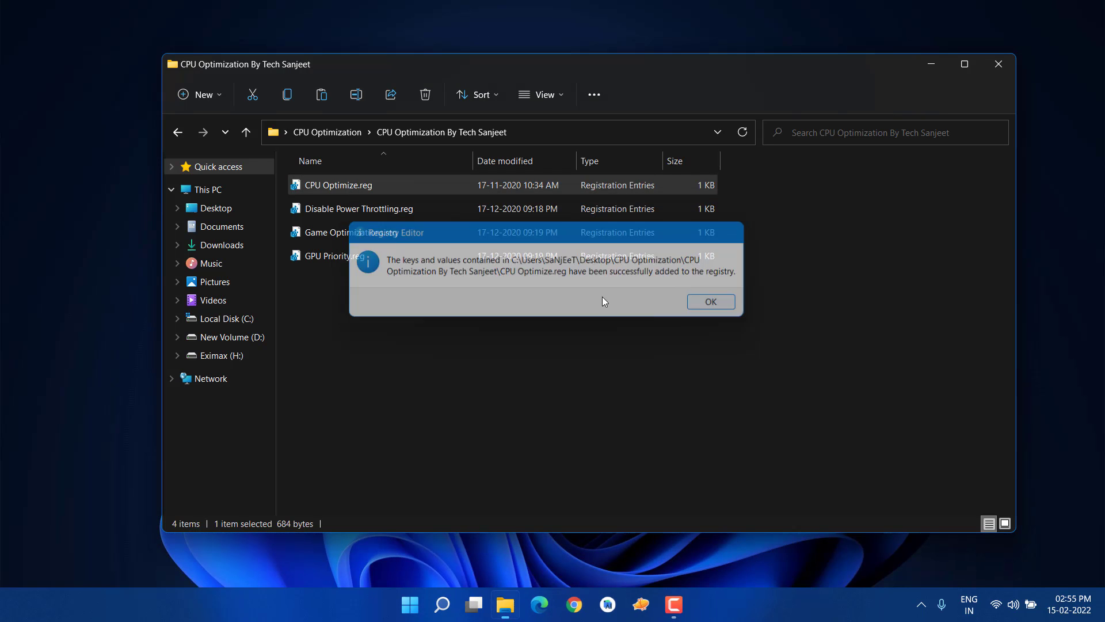
Step: Merge Disable Power Throttling.reg into the Windows registry and confirm the import
left_click(353, 214)
right_click(353, 215)
left_click(371, 258)
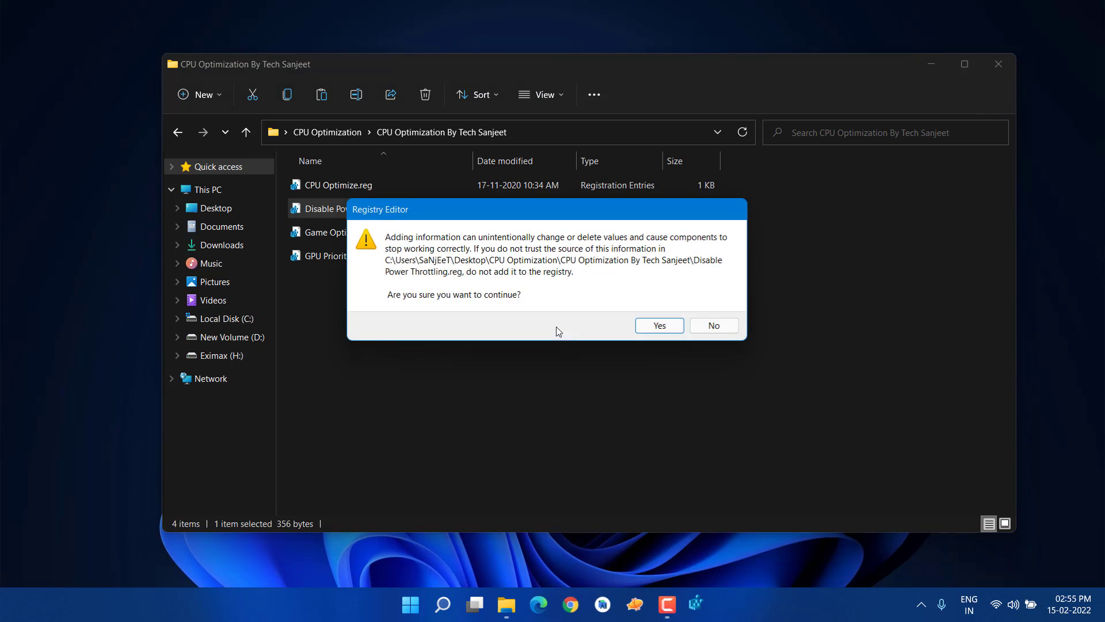
left_click(656, 325)
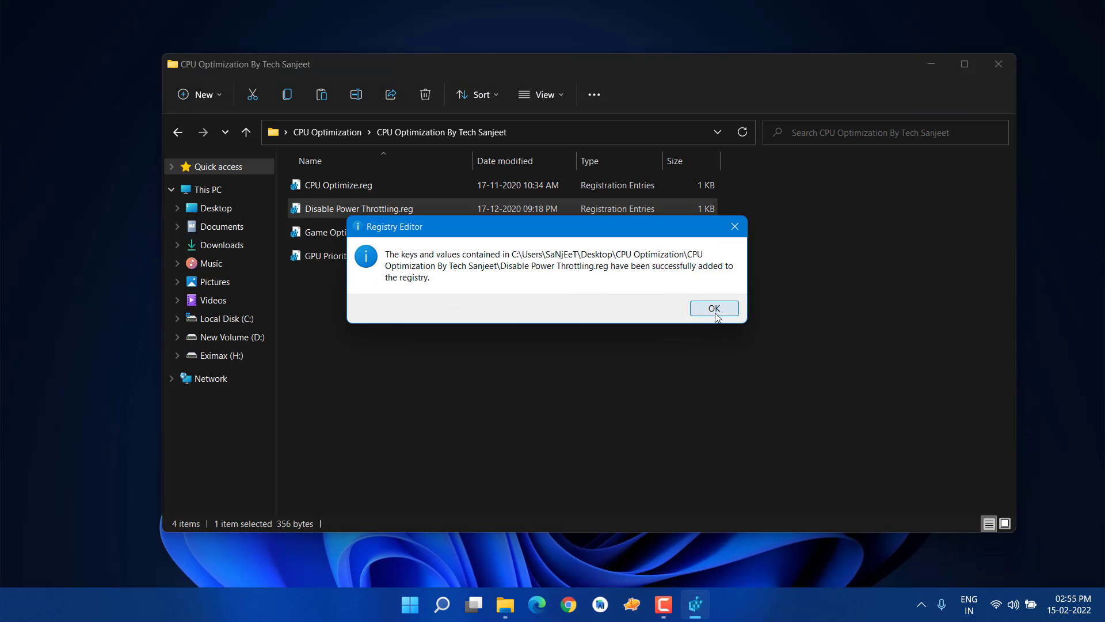
left_click(712, 308)
Step: Merge Game Optimizations.reg and GPU Priority.reg into the Windows registry, confirming each import
double_click(375, 234)
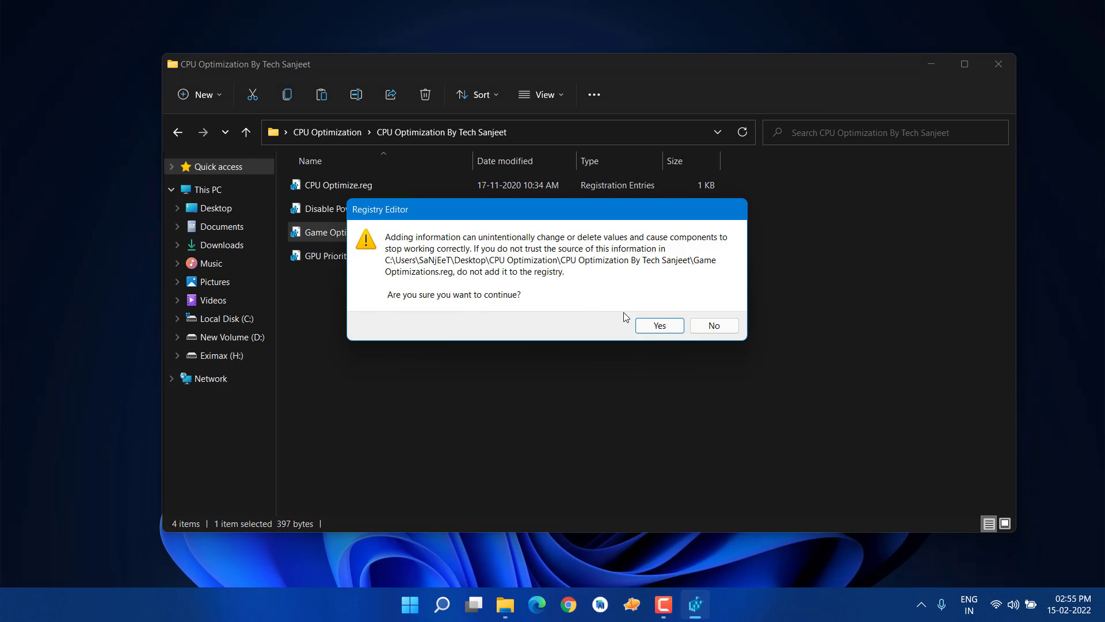
key("Return")
key("Return")
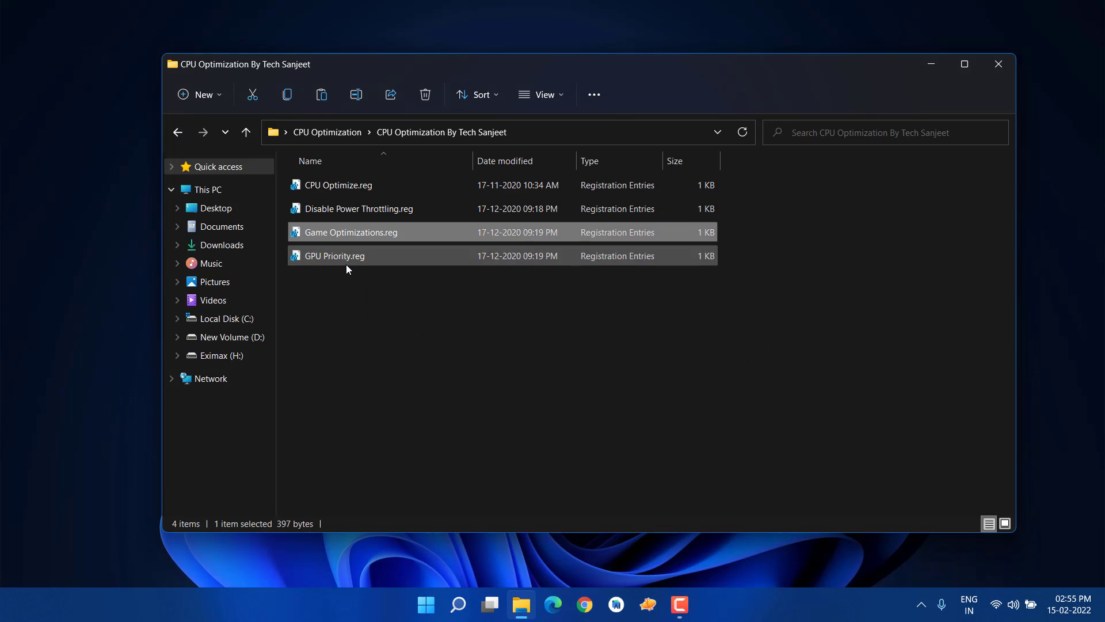
double_click(346, 264)
left_click(660, 332)
left_click(710, 303)
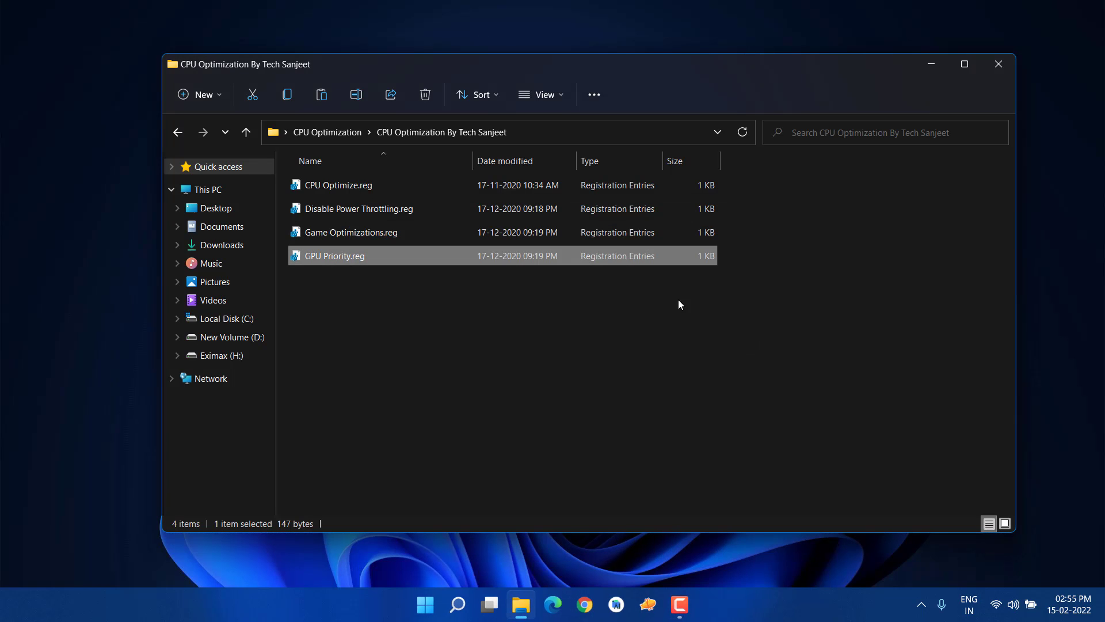
Step: Open the Optimizations for Gaming & Performance folder and merge CPU Optimization for Gameing.reg into the registry, confirming the import
left_click(183, 136)
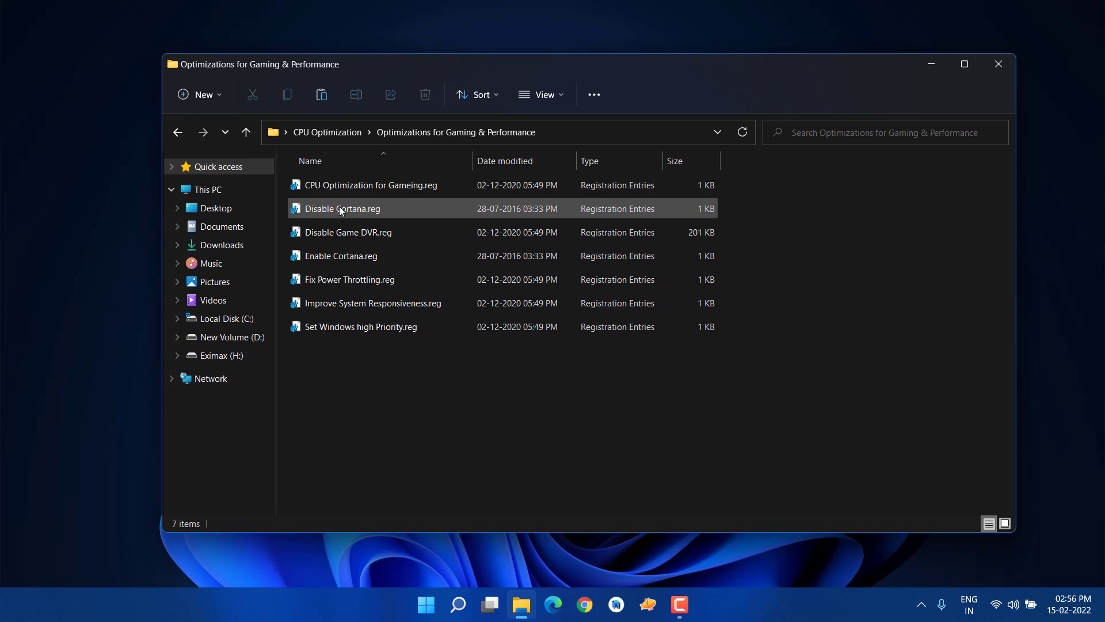
left_click(338, 185)
key("Return")
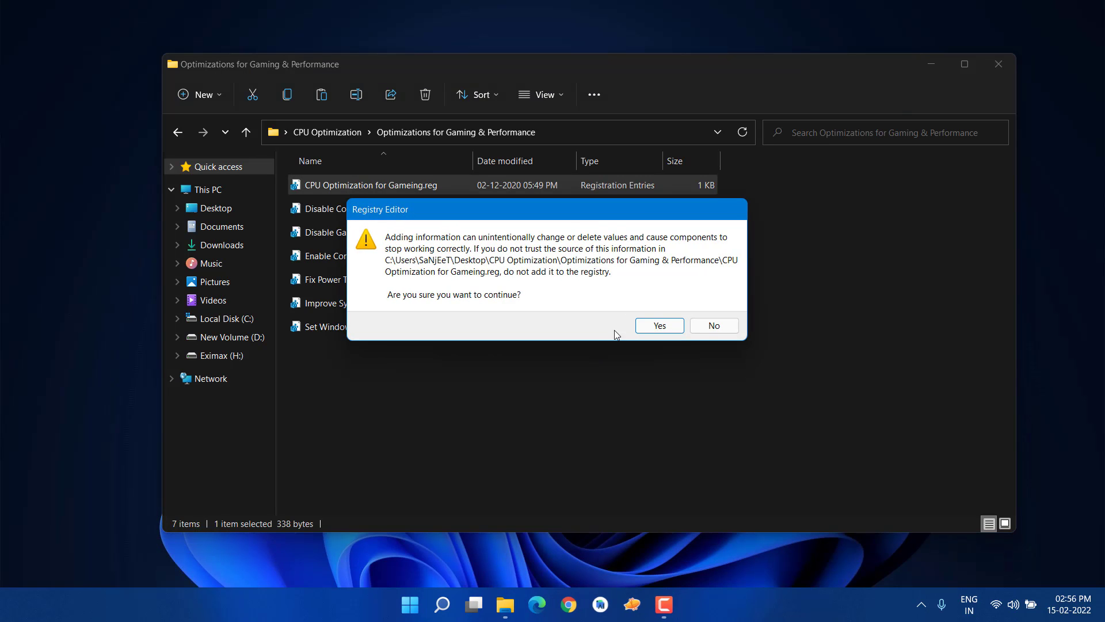
left_click(651, 325)
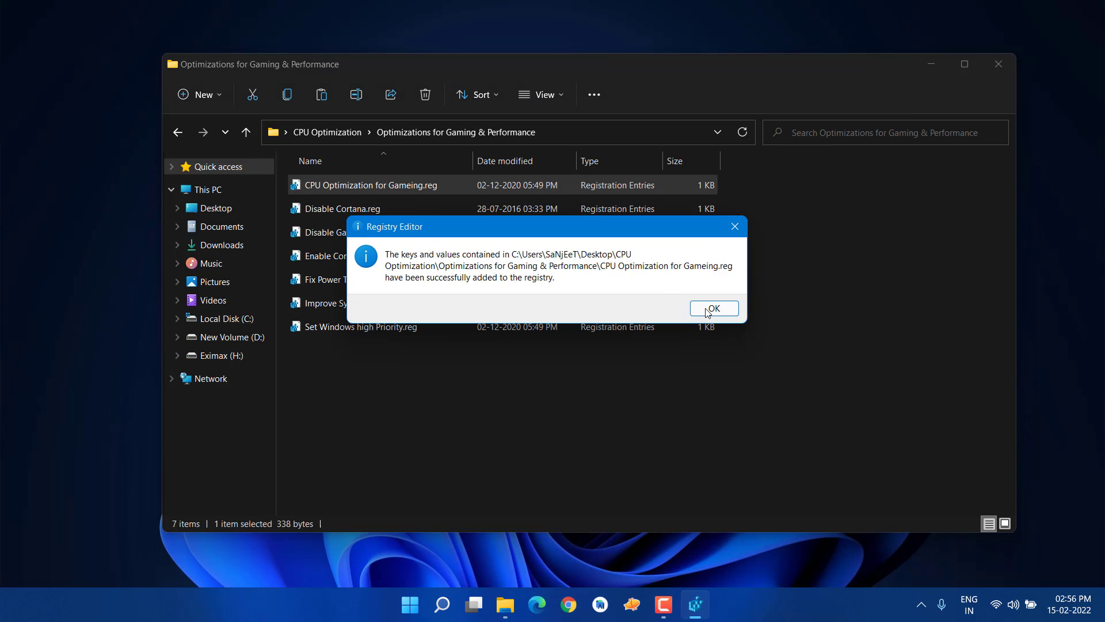
left_click(713, 308)
Step: Merge Disable Cortana.reg and Disable Game DVR.reg into the Windows registry, confirming each import
double_click(367, 213)
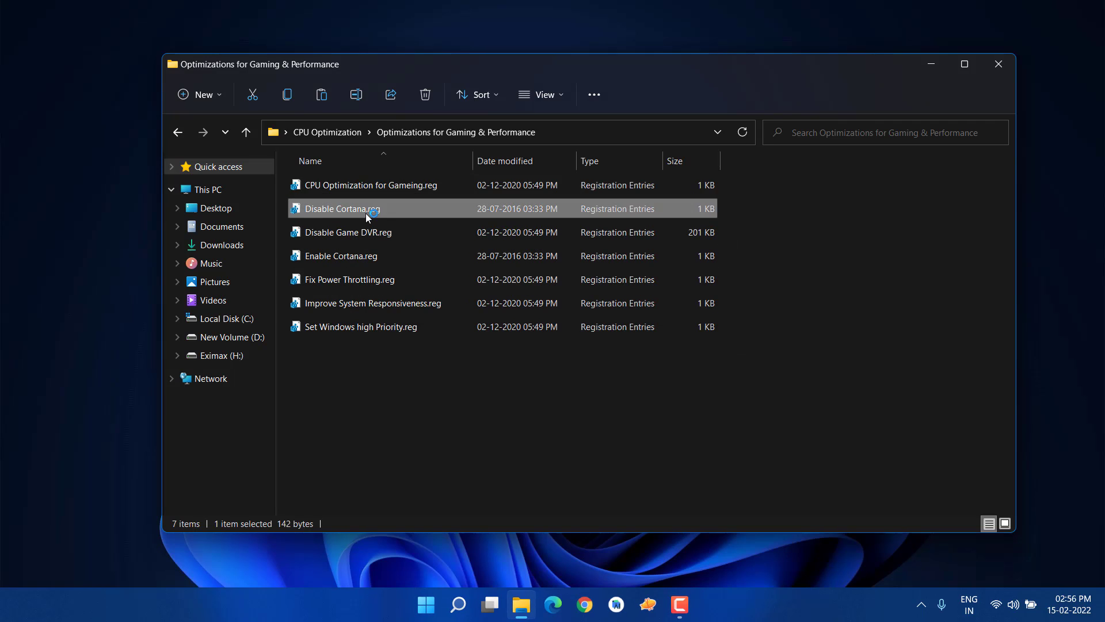
left_click(656, 323)
key("Down")
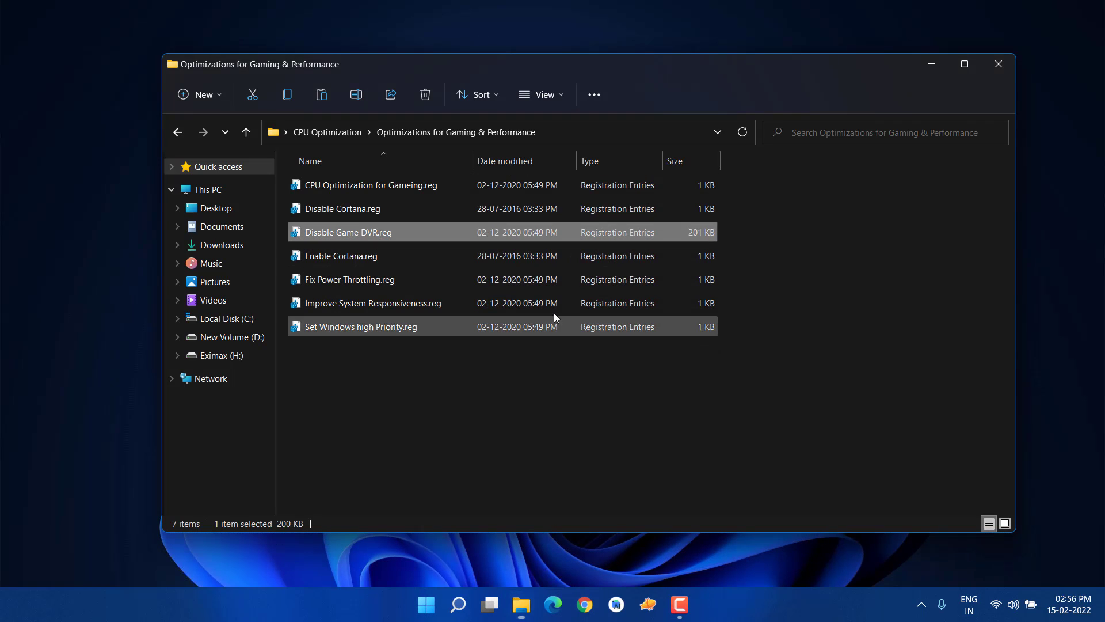
key("Return")
Step: Merge Enable Cortana.reg into the Windows registry and confirm the import
left_click(338, 263)
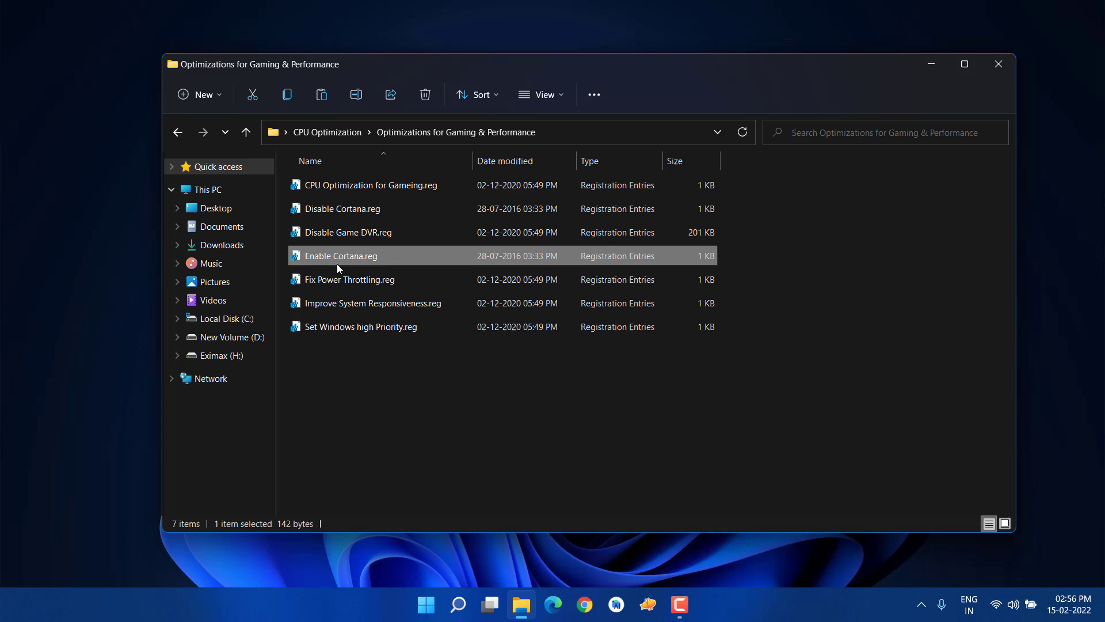
double_click(448, 260)
left_click(651, 326)
key("Return")
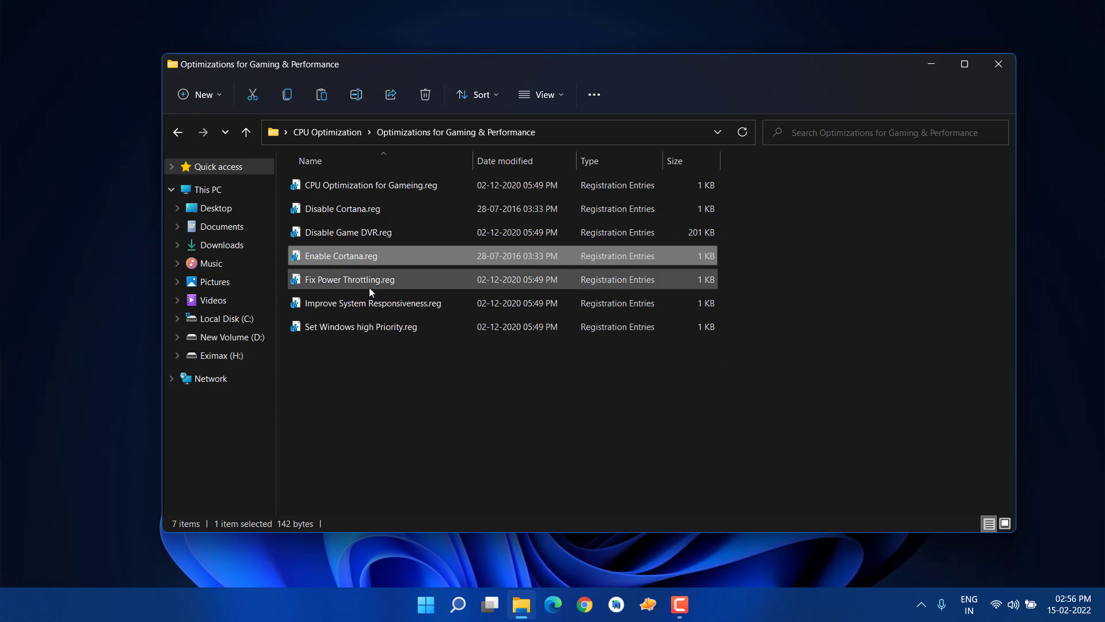
Step: Merge Fix Power Throttling.reg and Improve System Responsiveness.reg into the Windows registry, confirming each import
double_click(351, 303)
left_click(660, 325)
left_click(691, 311)
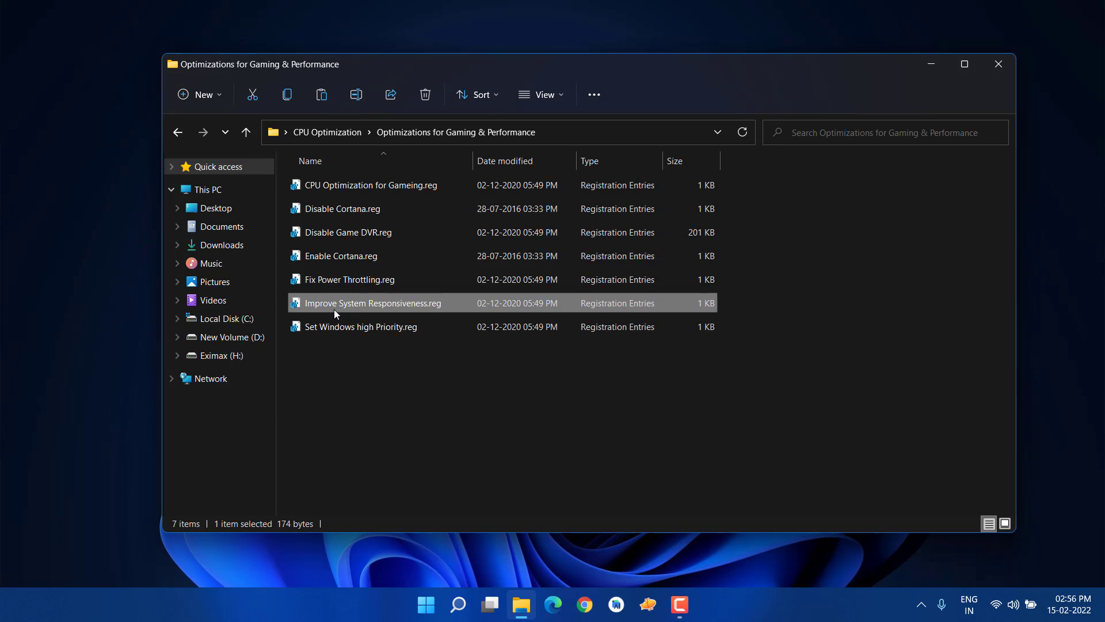
double_click(339, 303)
left_click(650, 321)
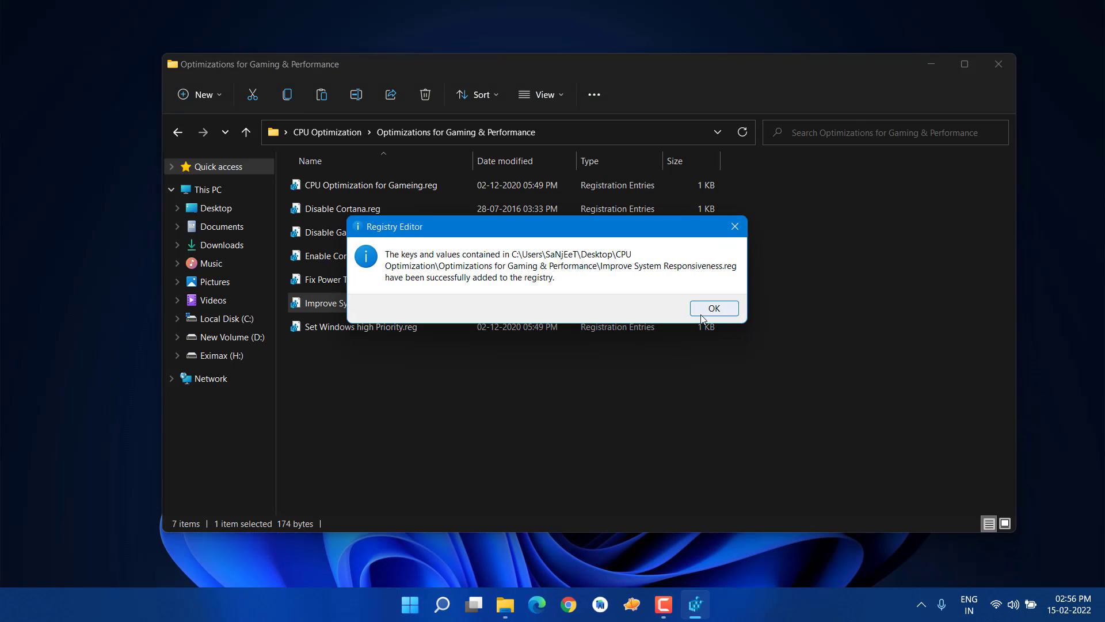
left_click(703, 309)
Step: Merge Set Windows high Priority.reg into the Windows registry and confirm the import
double_click(388, 333)
left_click(649, 322)
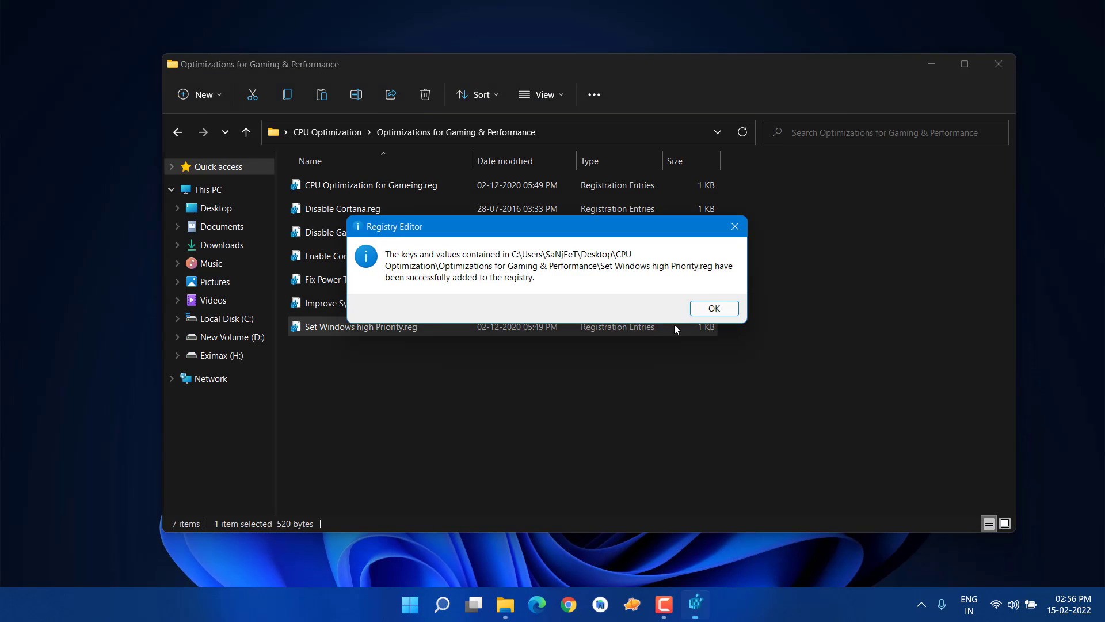
left_click(714, 308)
Step: Install Mem Reduct from memreduct-3.3.5-setup.exe in the CPU Optimization pack's Programs folder with the default options and launch it
left_click(179, 132)
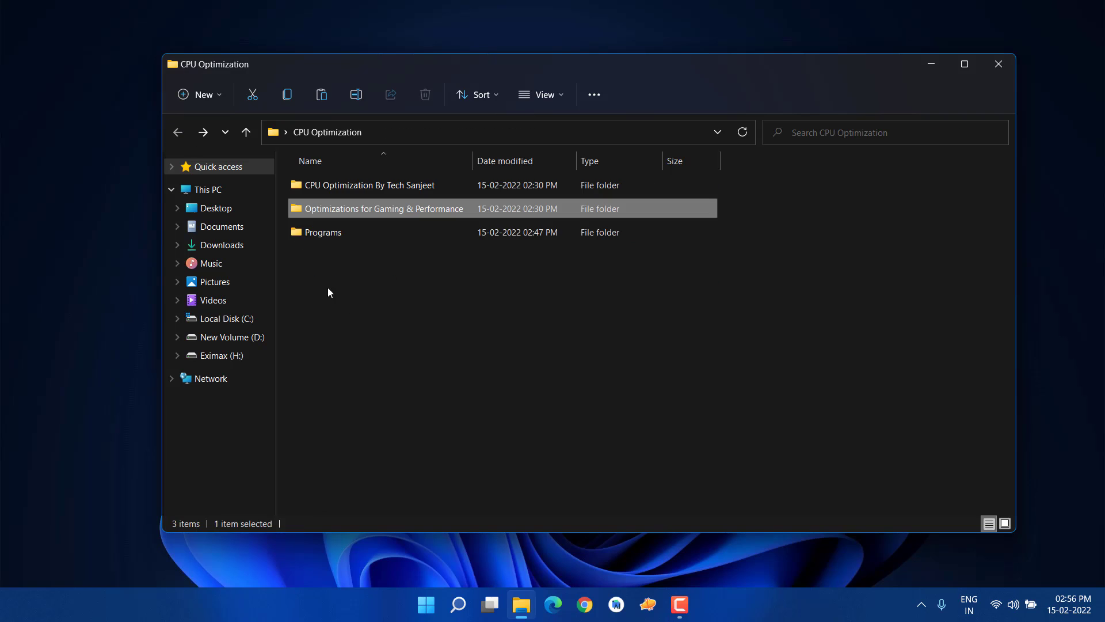
double_click(332, 237)
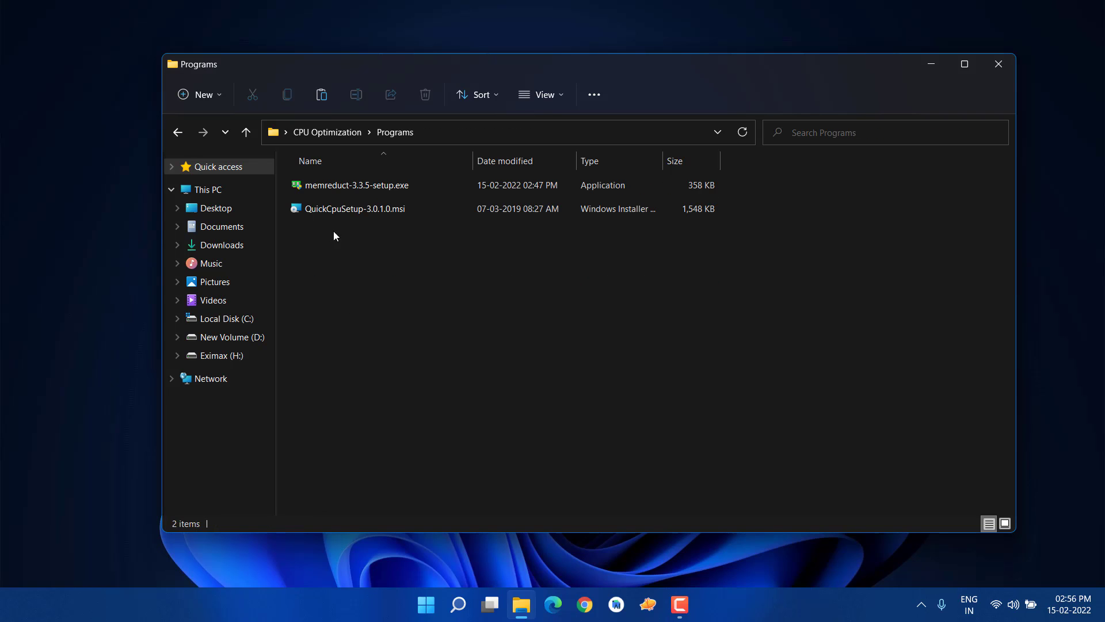
left_click(343, 193)
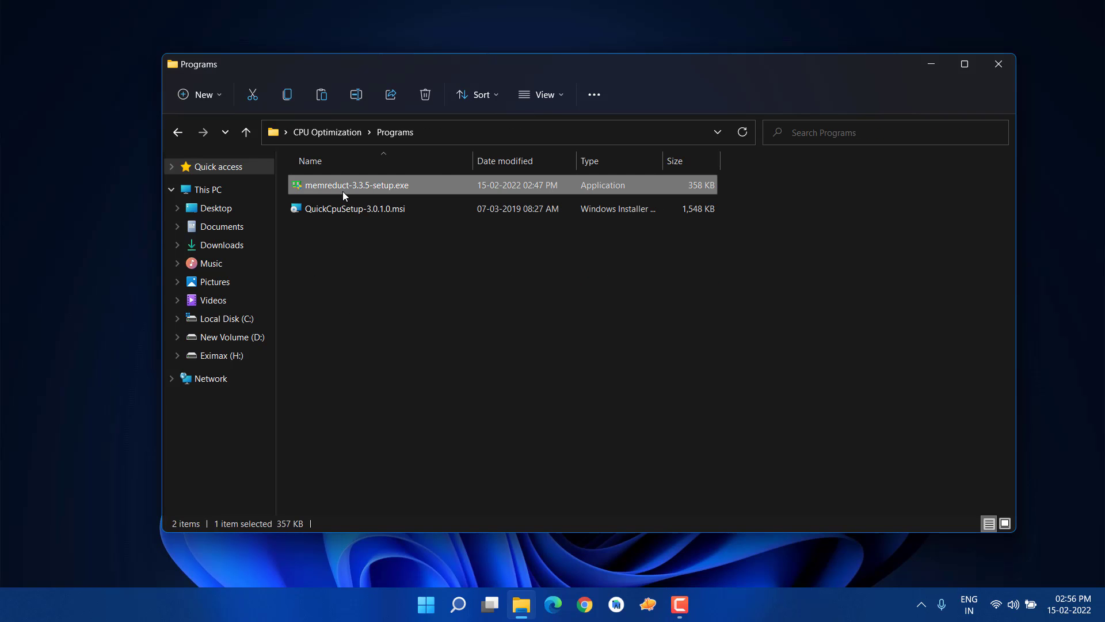
double_click(343, 192)
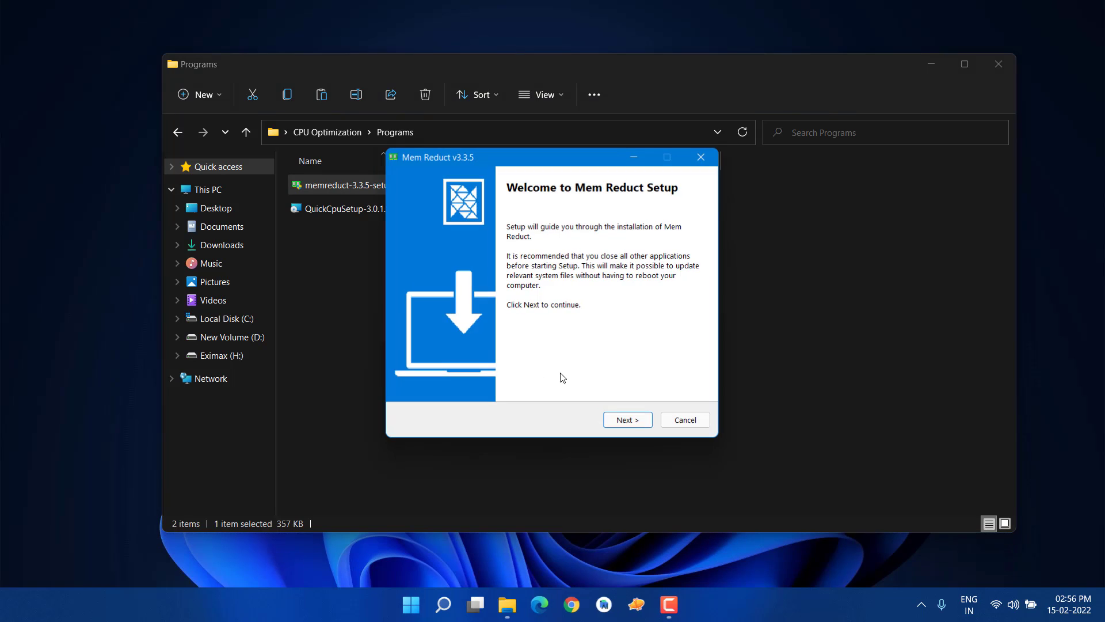
left_click(632, 423)
left_click(633, 421)
left_click(634, 421)
left_click(634, 421)
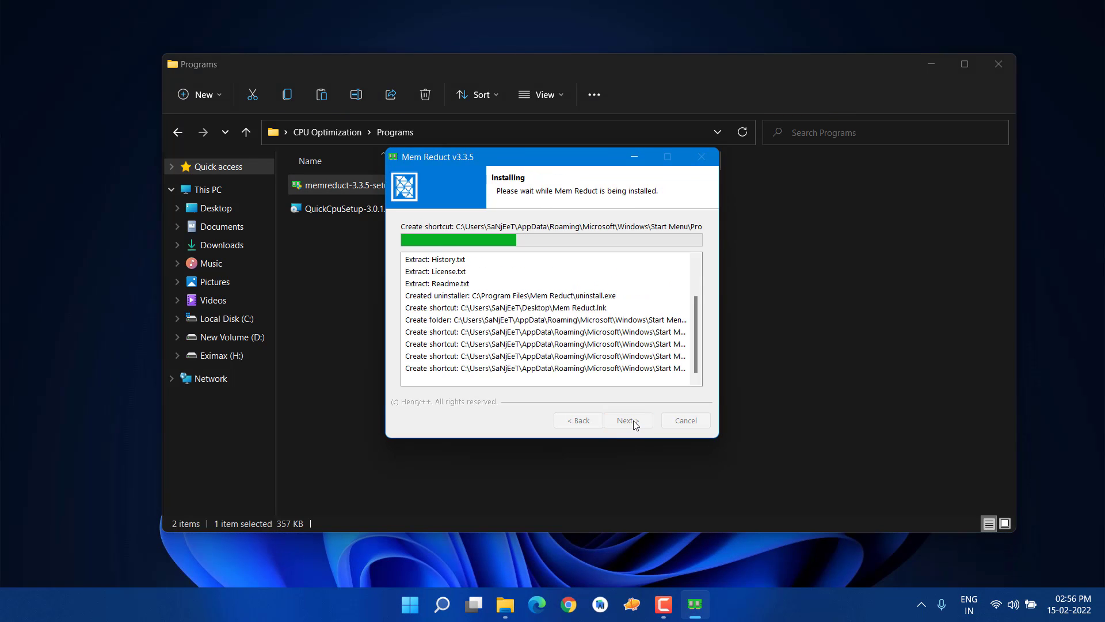
left_click(929, 64)
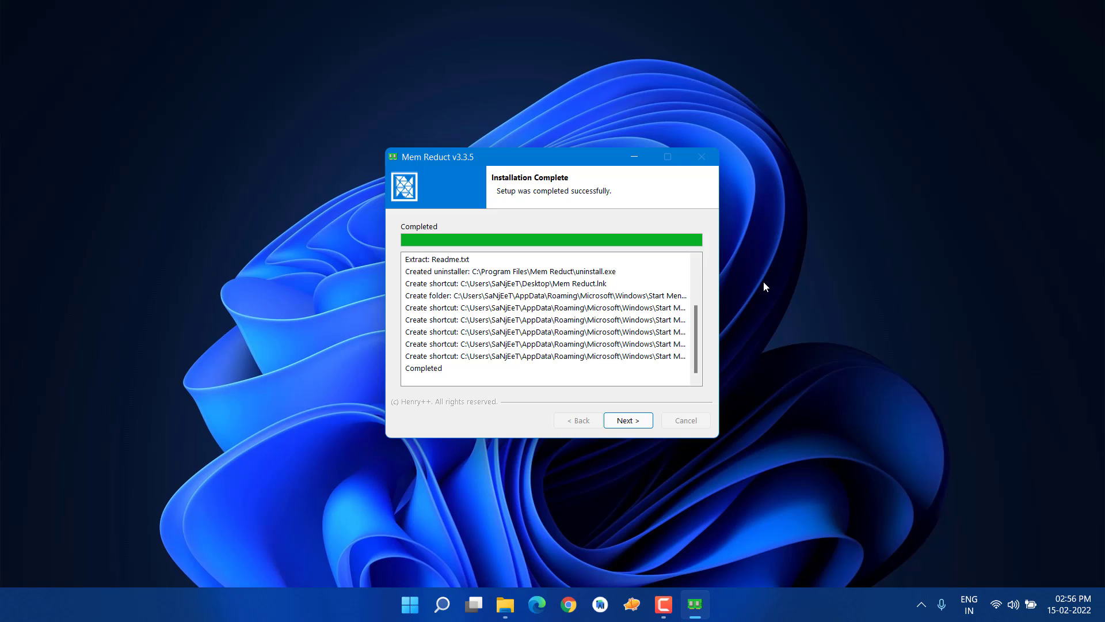
left_click(626, 419)
left_click(623, 420)
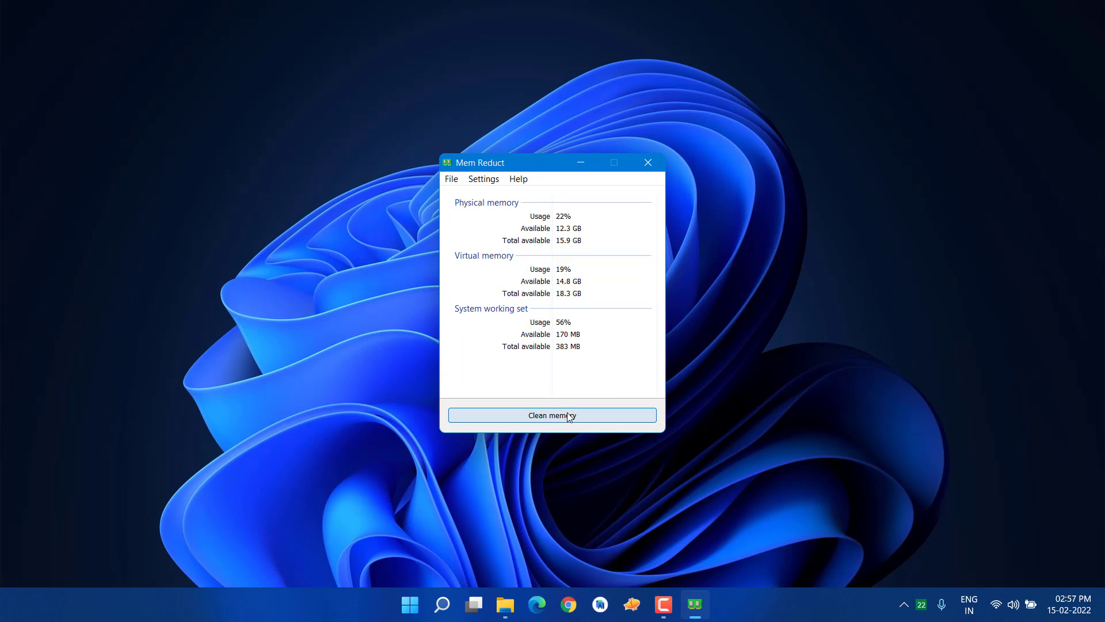
Step: Clean the system memory with Mem Reduct, confirm the cleaning, and close its window
left_click(569, 415)
left_click(592, 324)
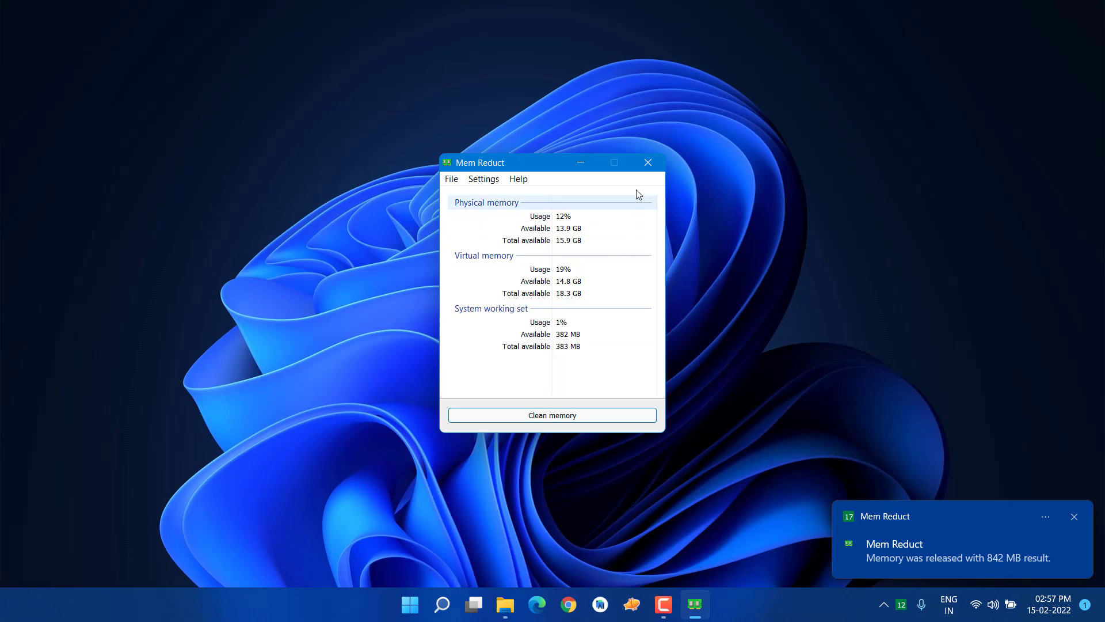
left_click(648, 162)
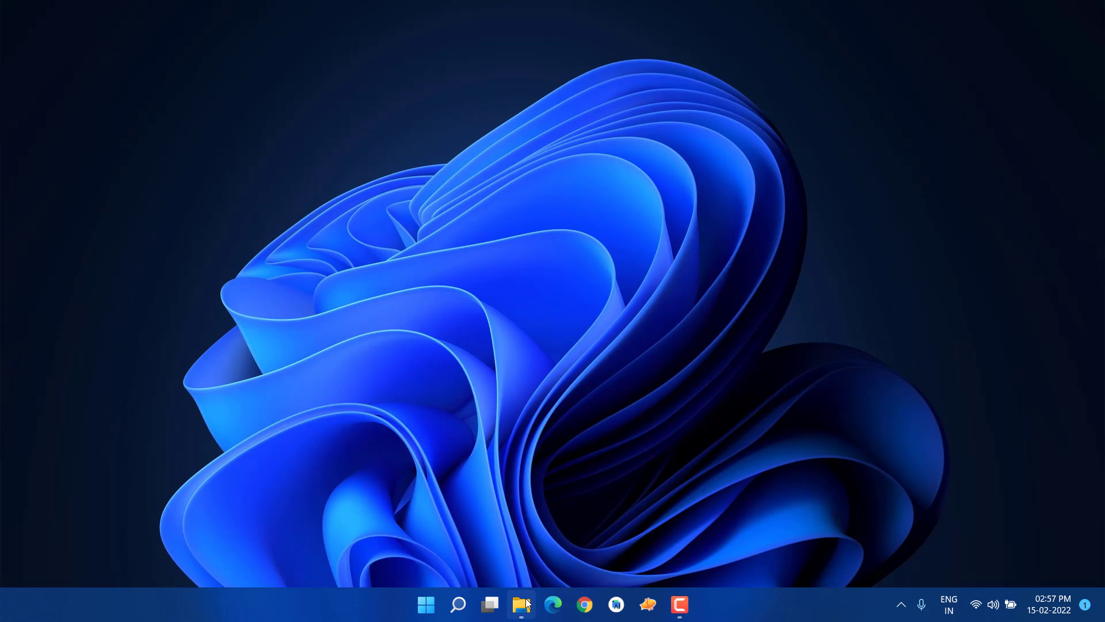
Step: Install Quick CPU from QuickCpuSetup-3.0.1.0.msi, accepting the license and default destination folder, and launch it on finishing
left_click(527, 602)
double_click(365, 209)
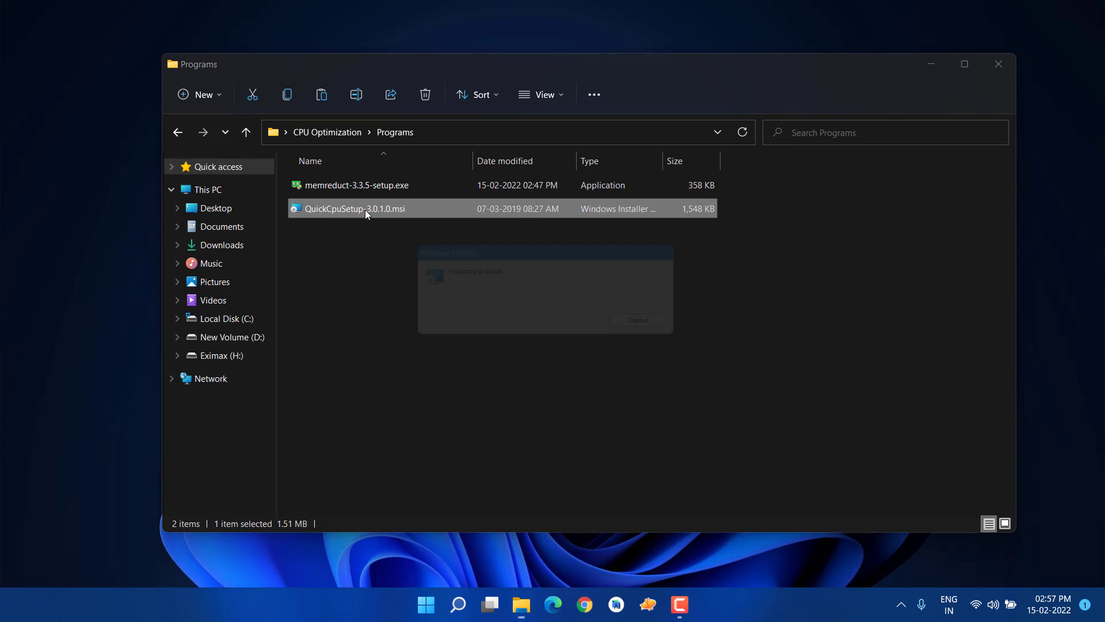
left_click(633, 414)
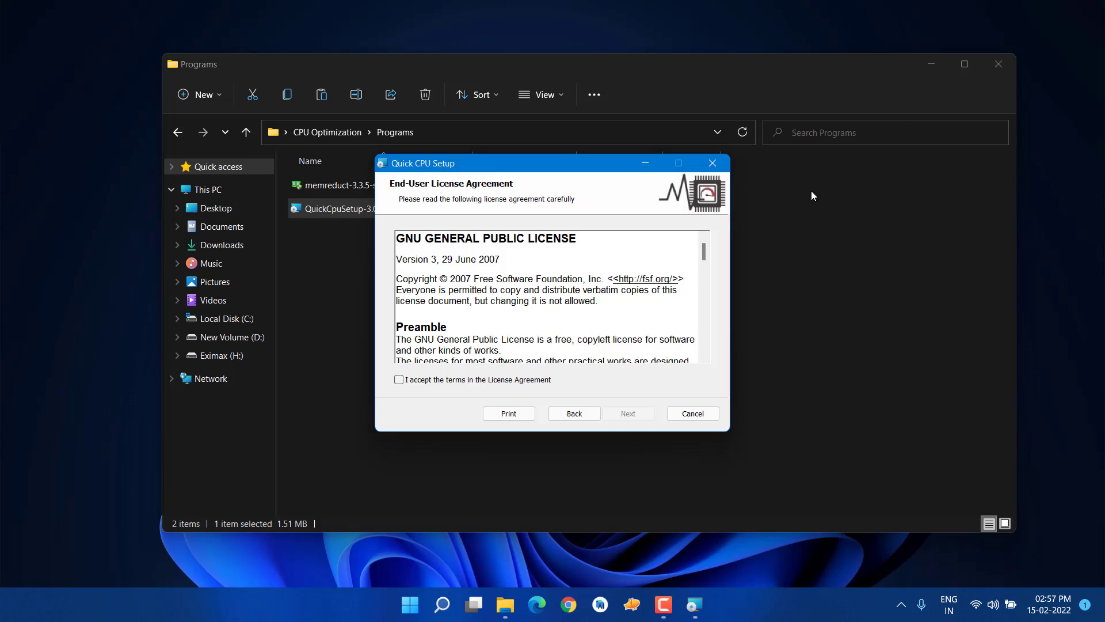
left_click(931, 64)
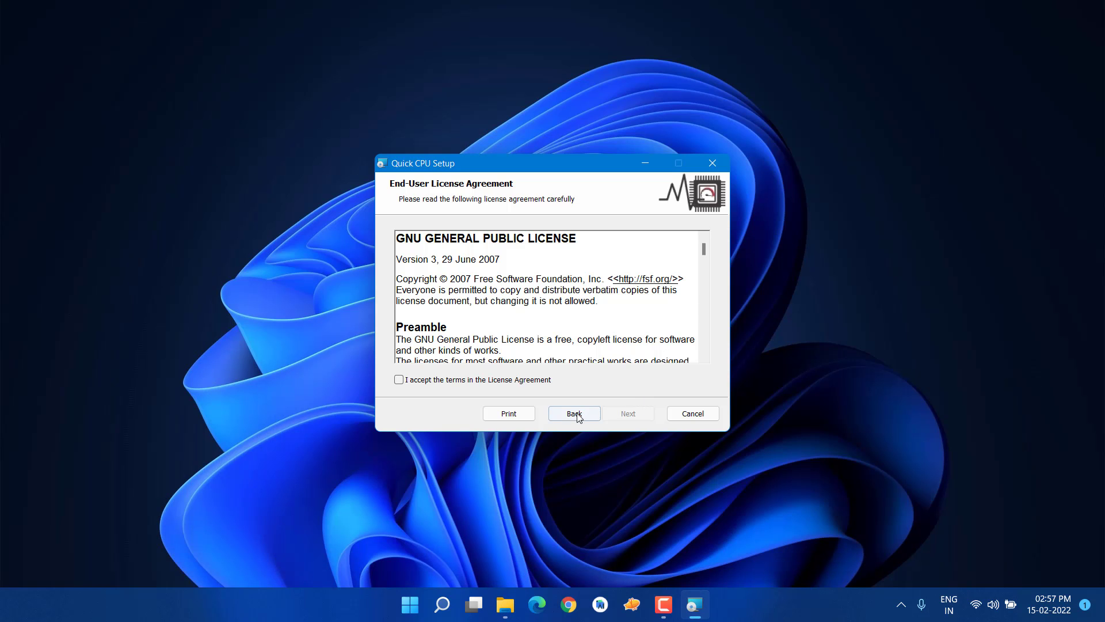
left_click(632, 414)
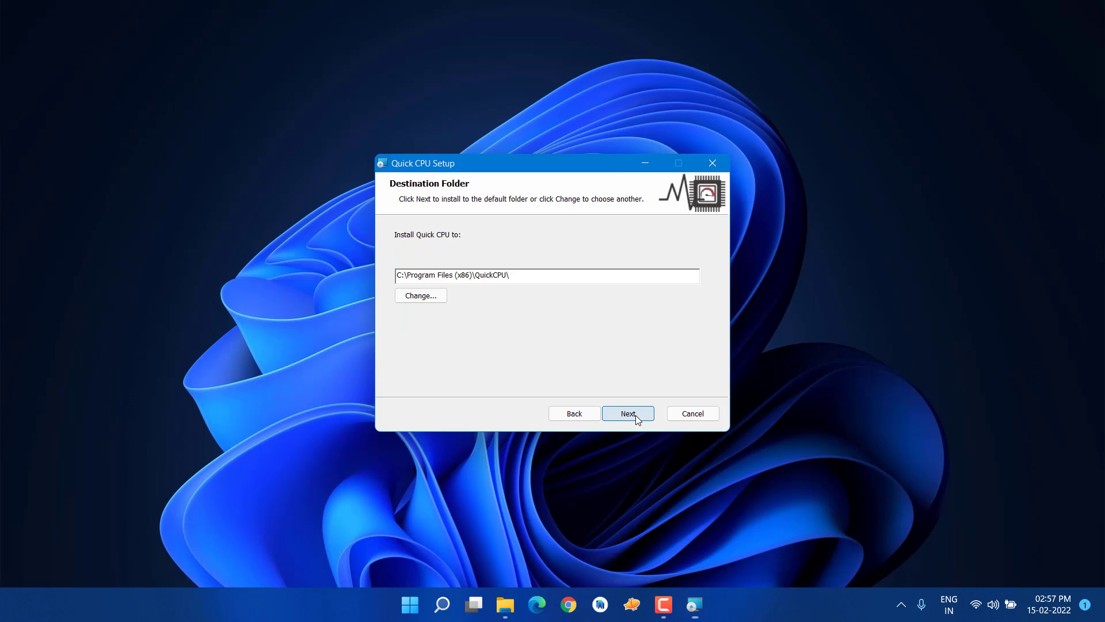
left_click(633, 414)
left_click(633, 414)
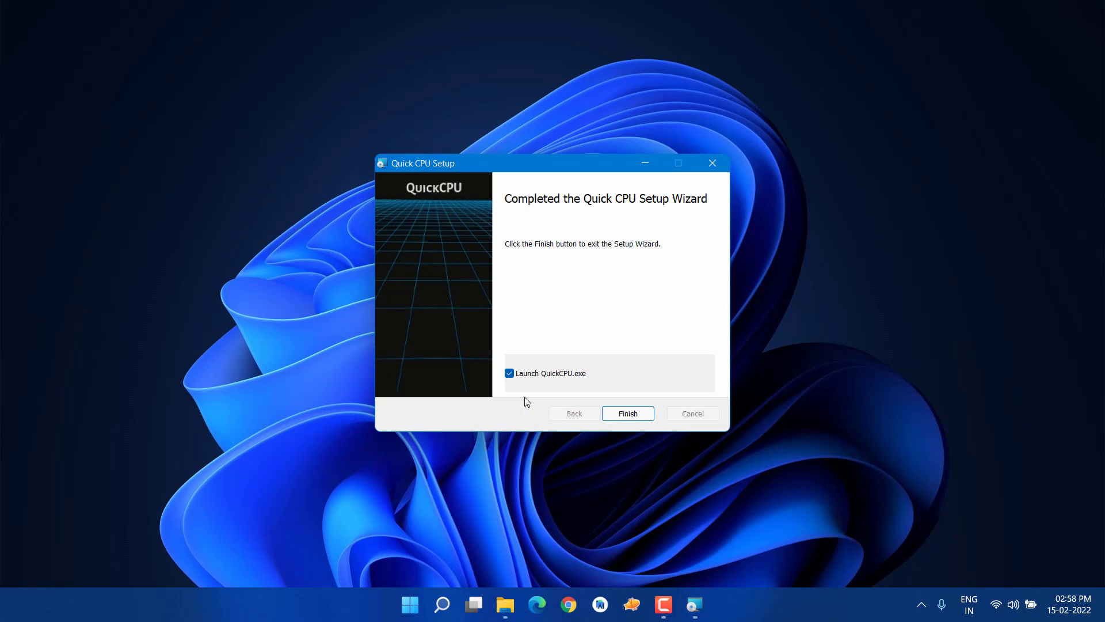
left_click(621, 416)
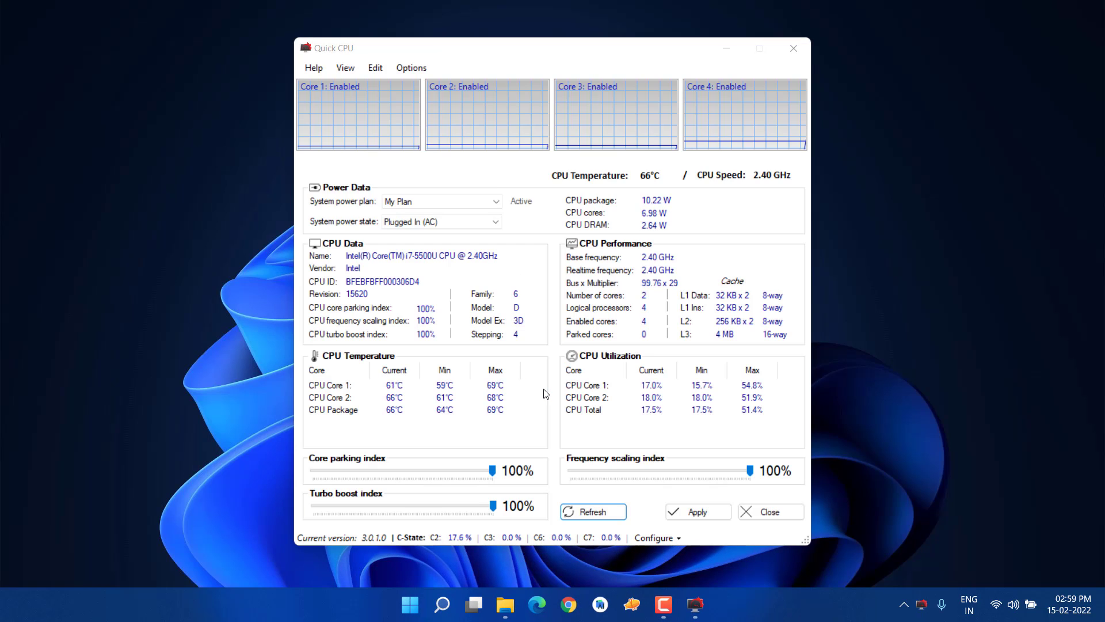
Step: Show the desktop and open the Windows Power Options through the Run dialog
key("super+d")
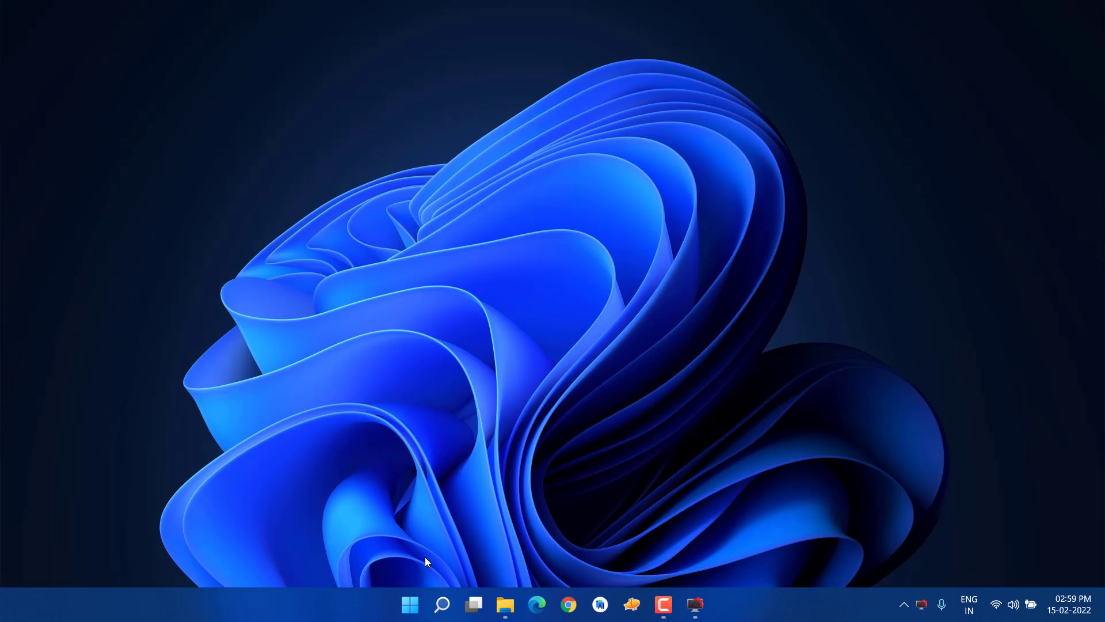
right_click(411, 607)
left_click(368, 523)
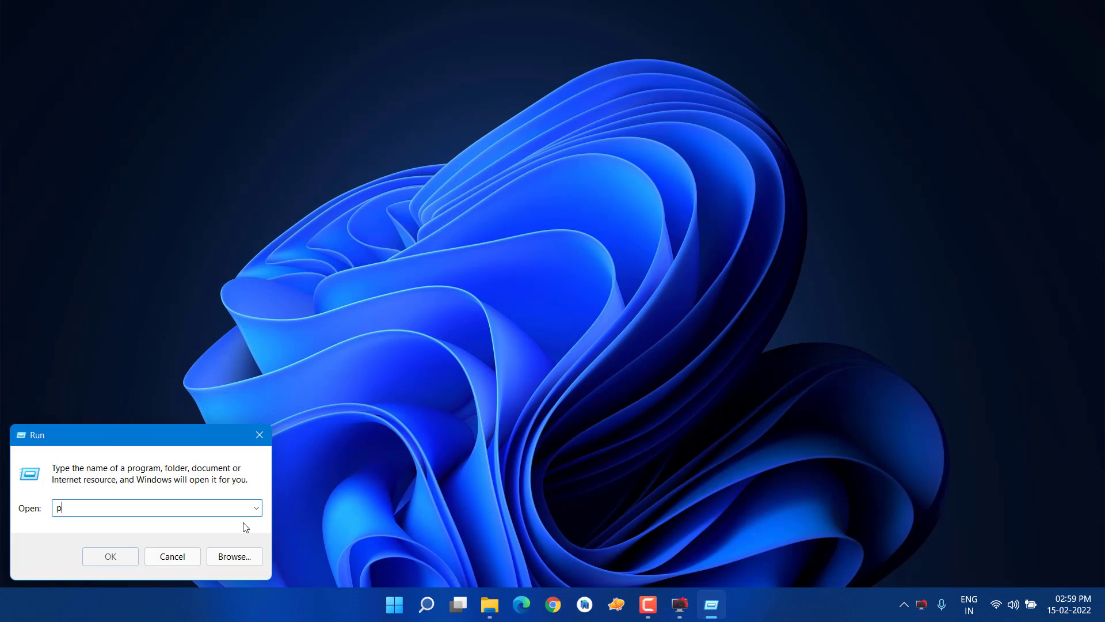
key("Return")
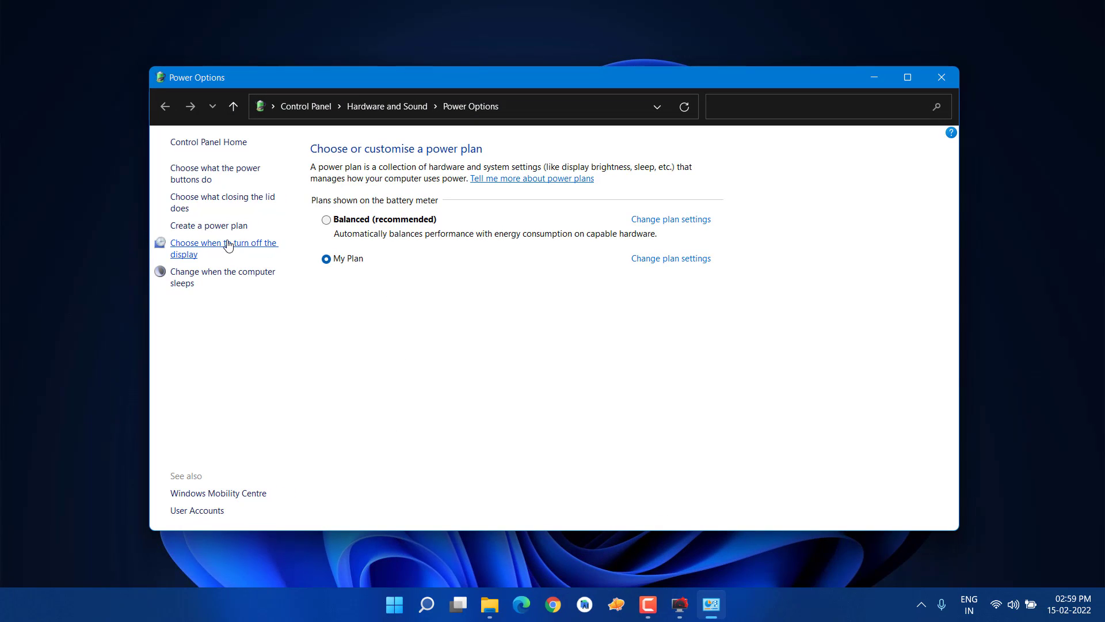
Step: Create a power plan named High Performance based on the High performance plan with the offered sleep settings, and close Power Options
left_click(222, 230)
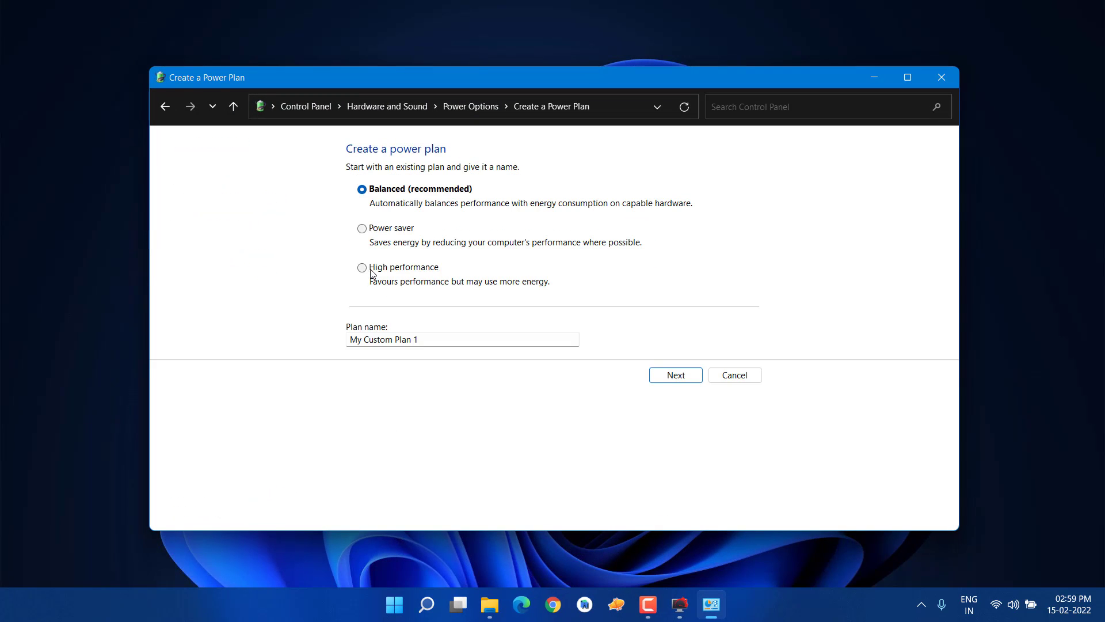
triple_click(429, 342)
type("High Performance")
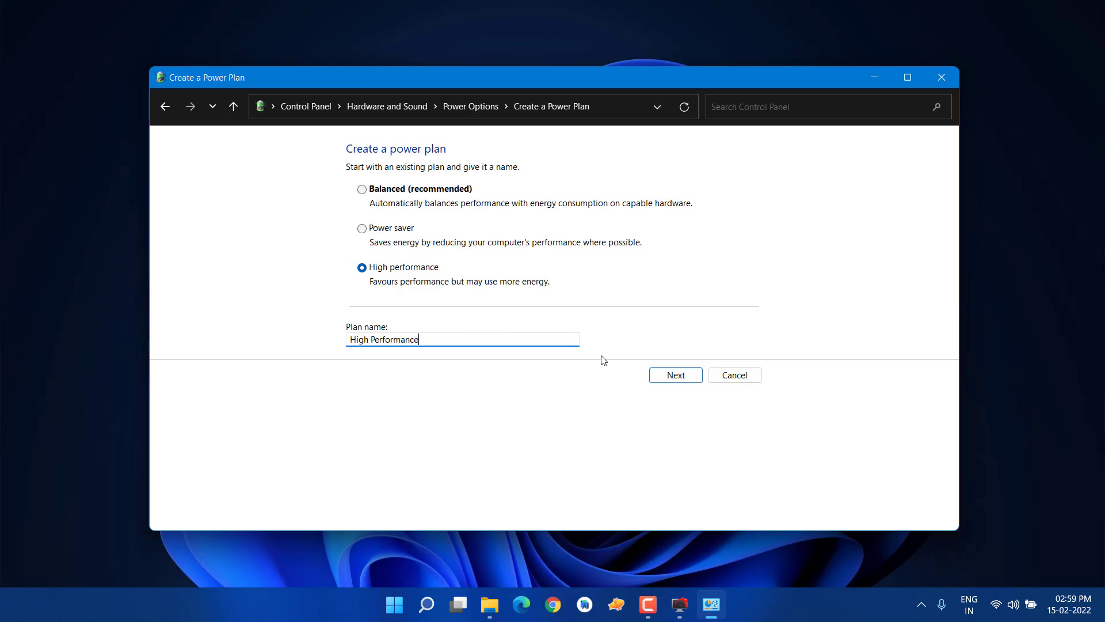
left_click(666, 377)
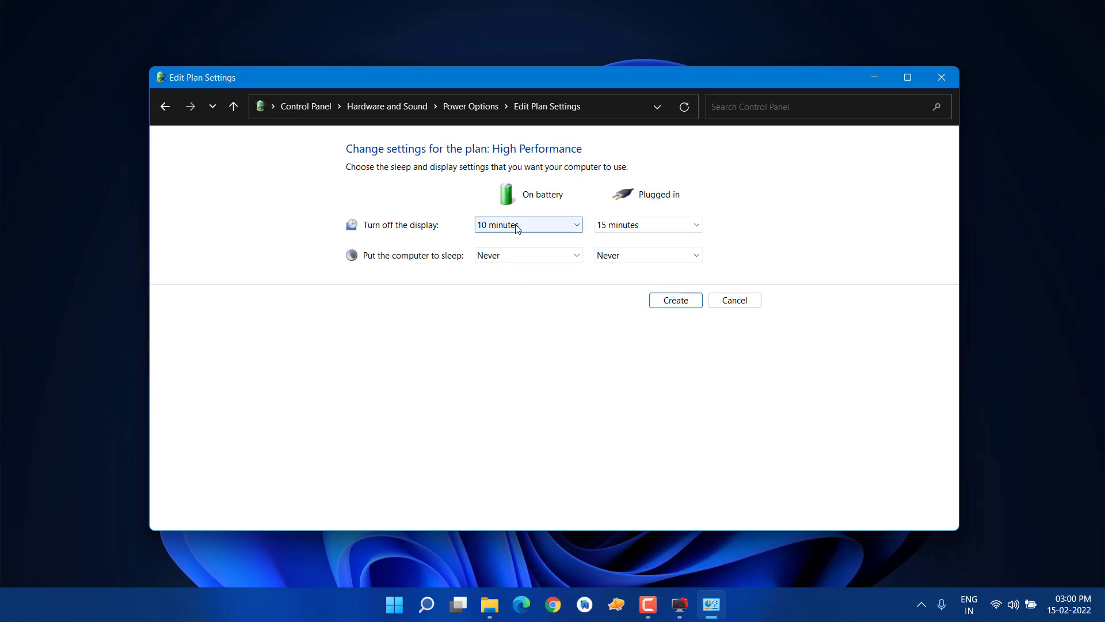
left_click(668, 303)
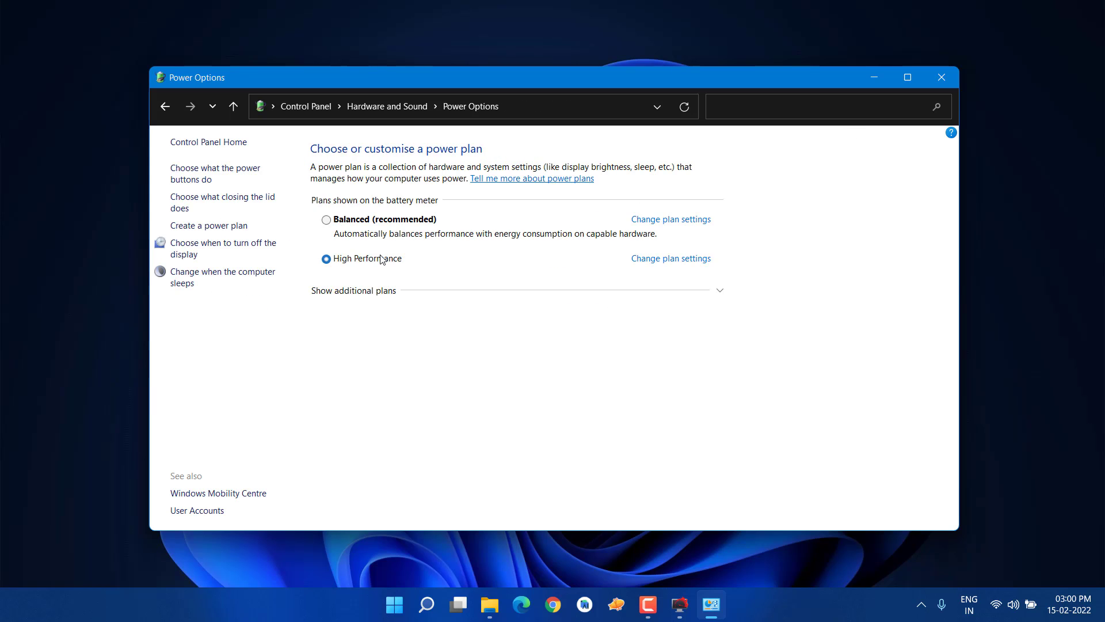
left_click(941, 78)
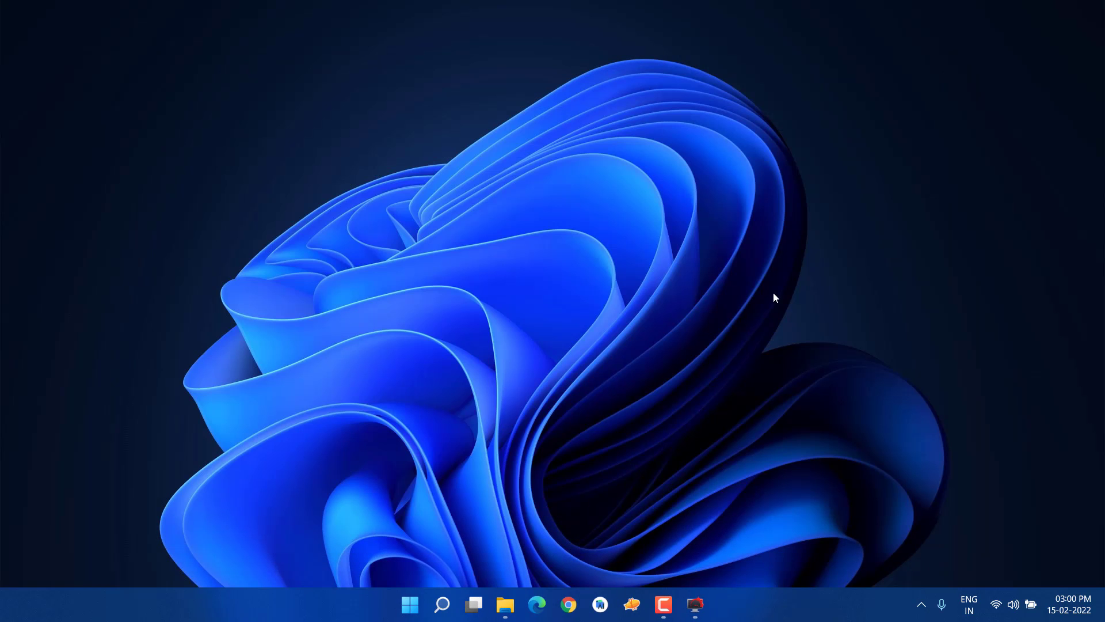
Step: Return to Quick CPU and choose High Performance as the system power plan
left_click(696, 604)
left_click(442, 202)
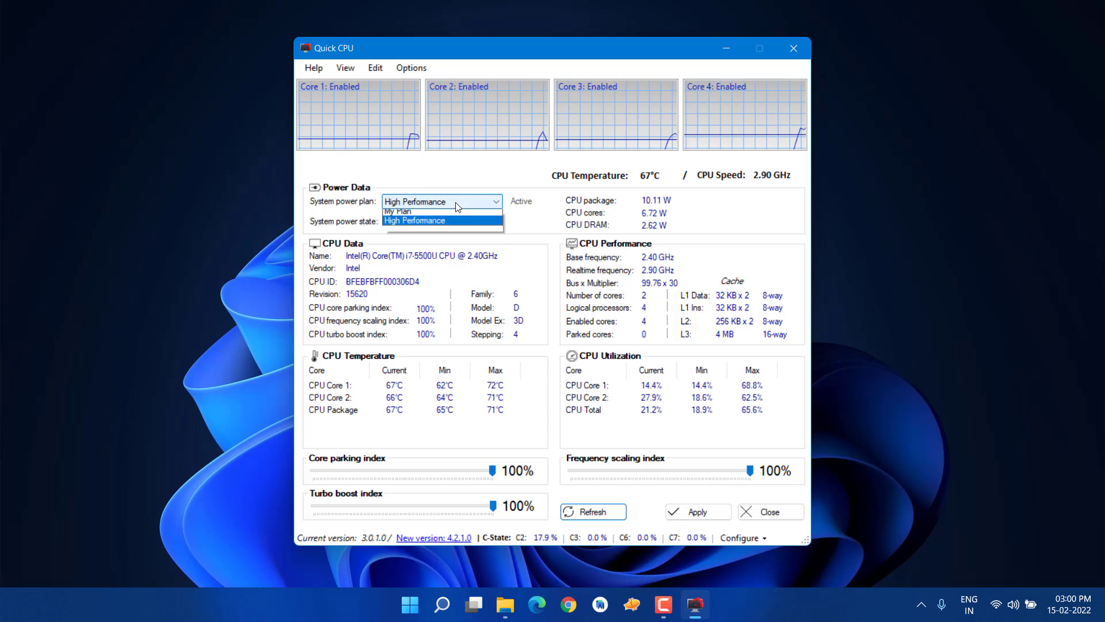
left_click(441, 234)
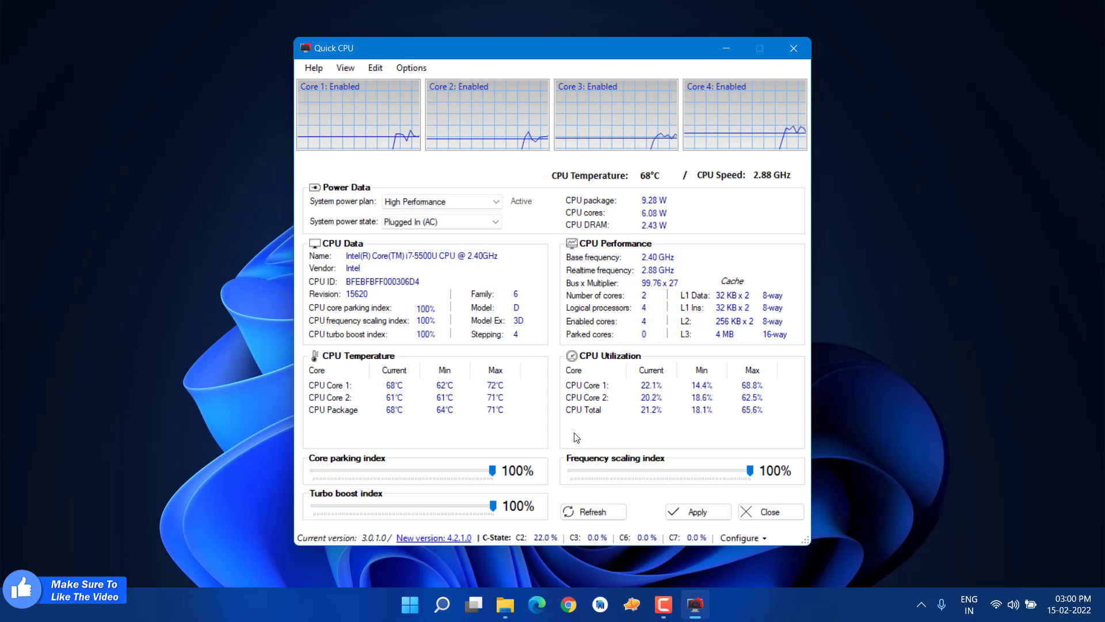
Step: Set core parking, turbo boost and frequency scaling indexes to 100%, apply the changes and close Quick CPU
left_click_drag(497, 476, 491, 472)
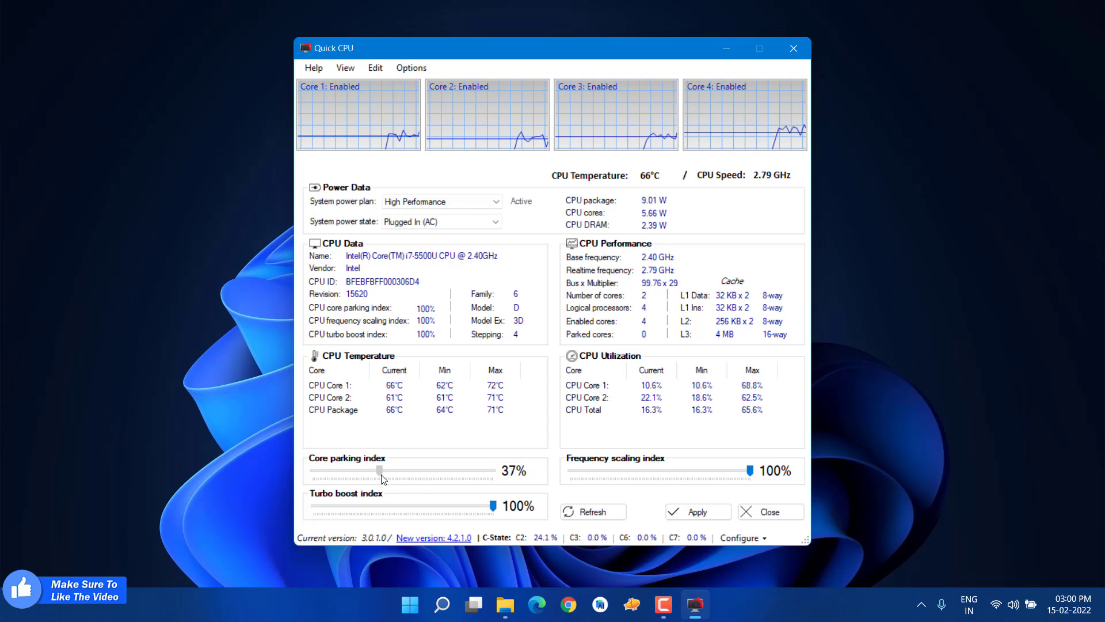
left_click_drag(382, 480, 507, 520)
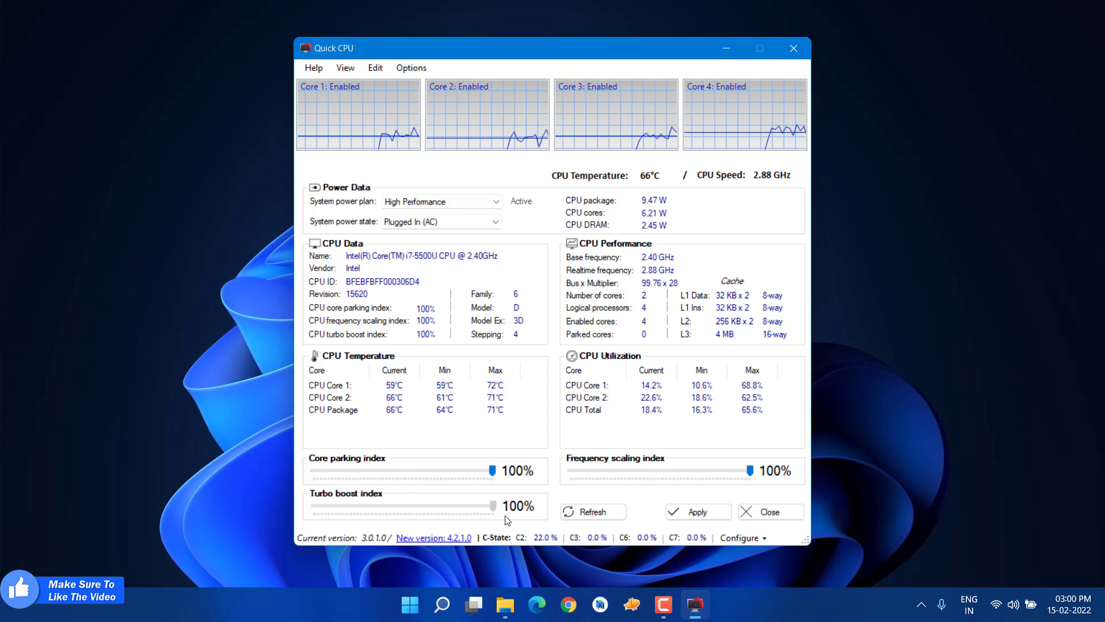
left_click_drag(750, 471, 829, 468)
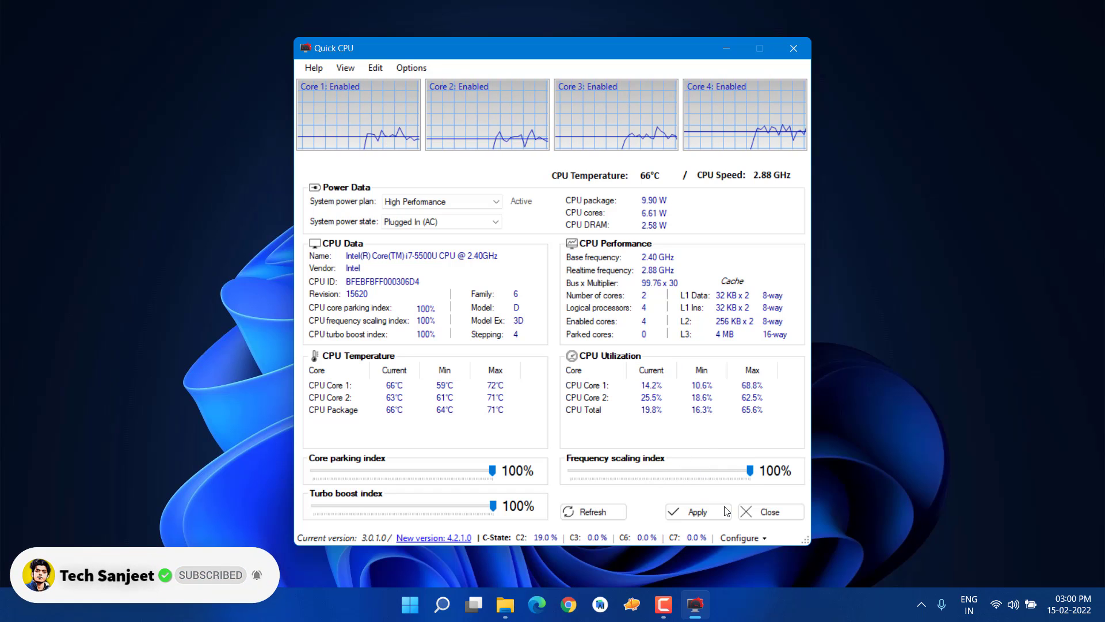
left_click(711, 518)
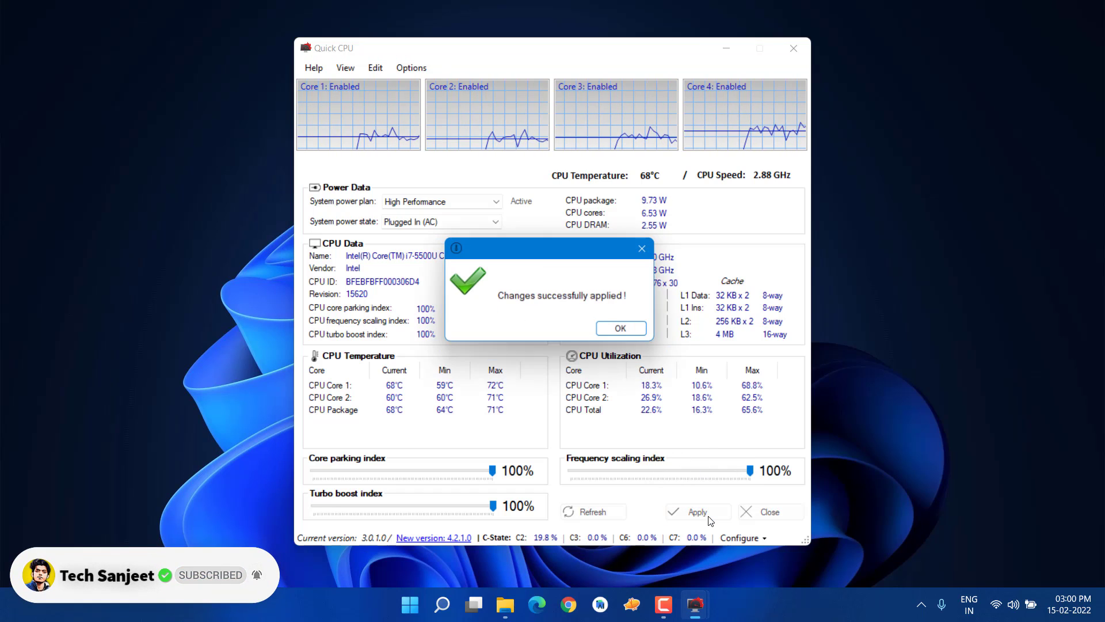
left_click(622, 334)
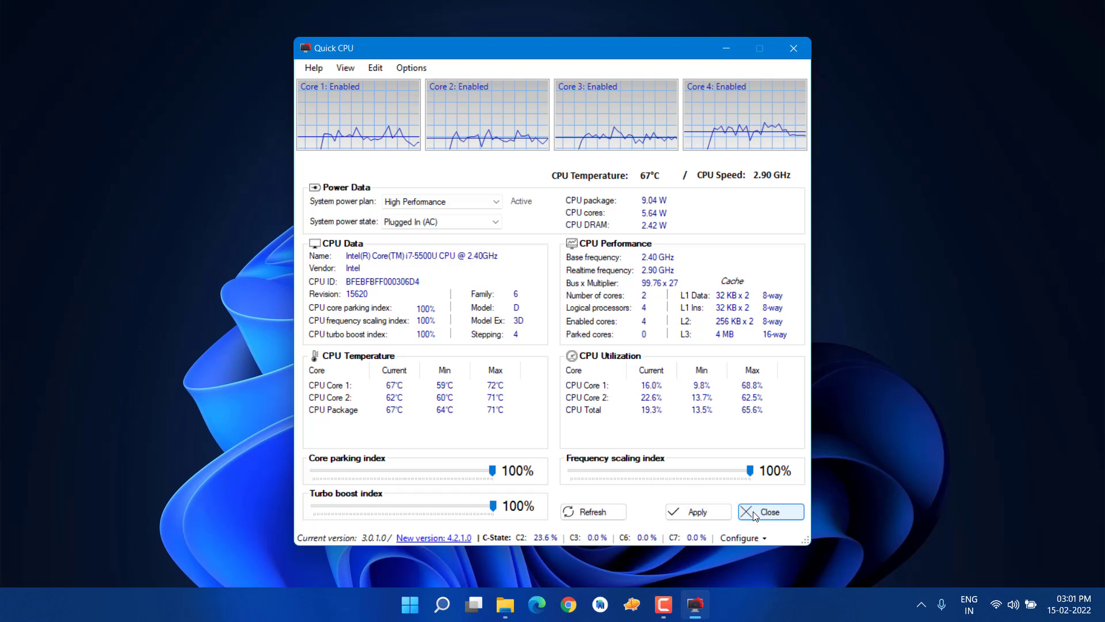
key("Return")
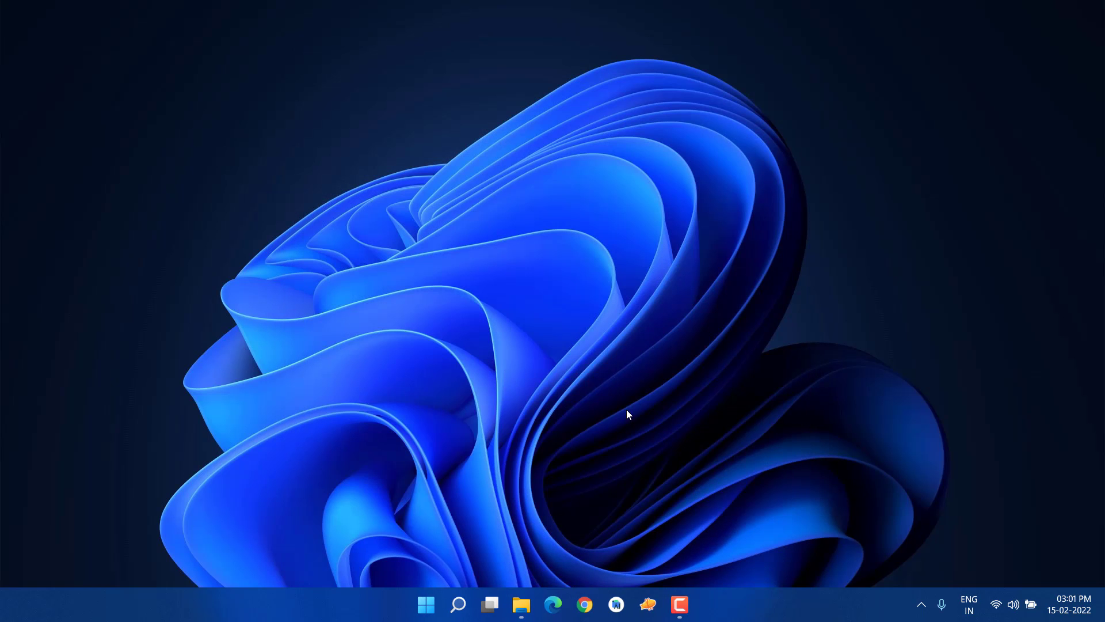
Step: Launch msconfig through the Run dialog and hide all Microsoft services in the services list
key("super+r")
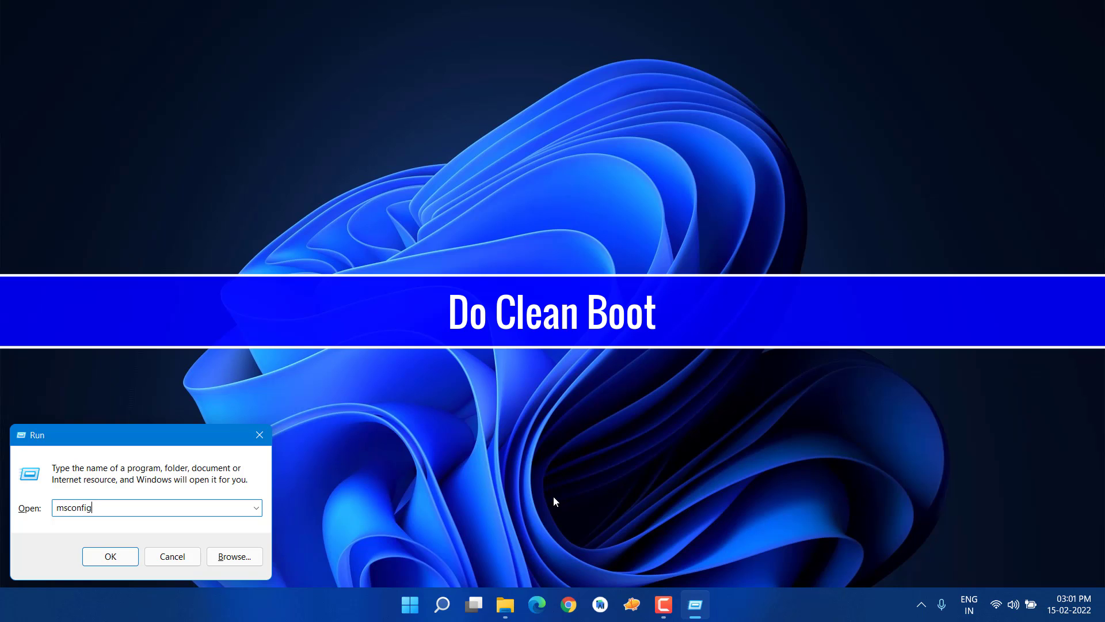
key("Return")
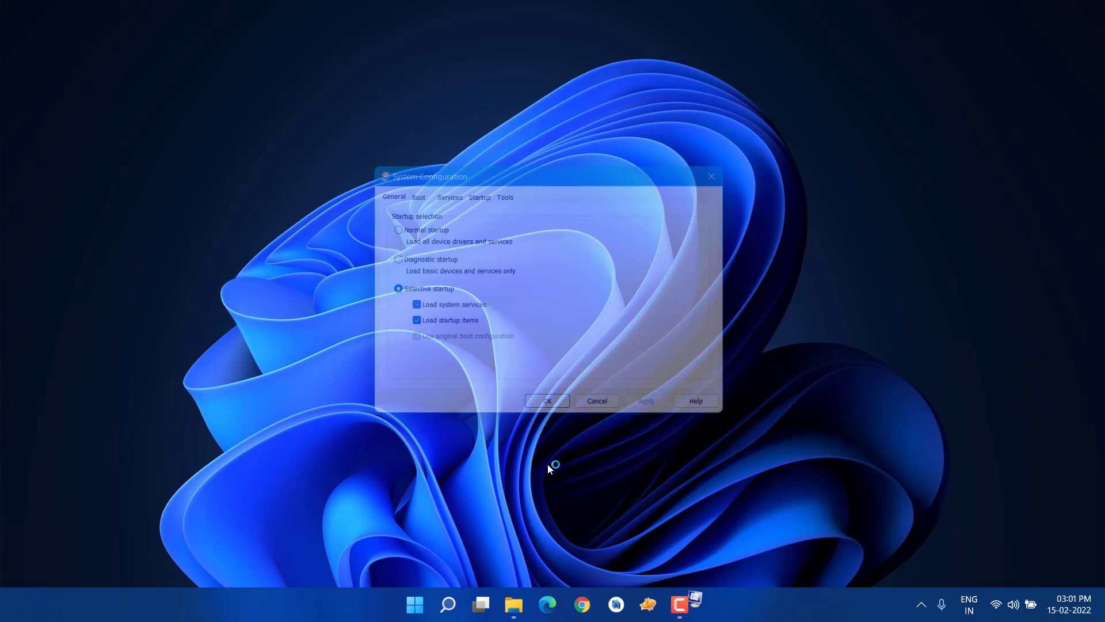
left_click(417, 192)
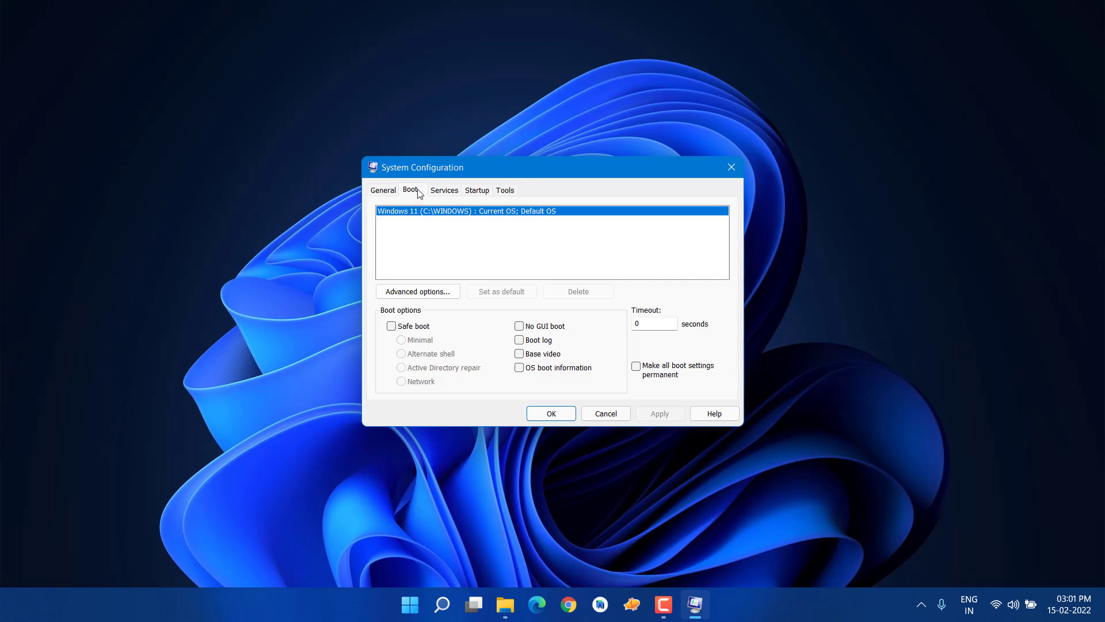
left_click(447, 193)
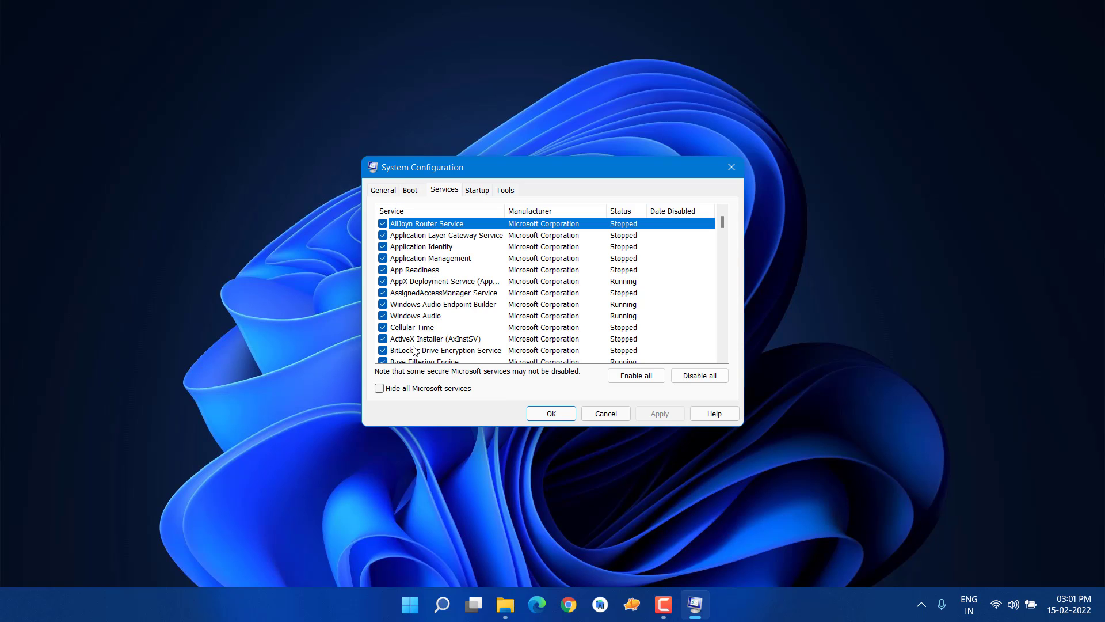
left_click(394, 389)
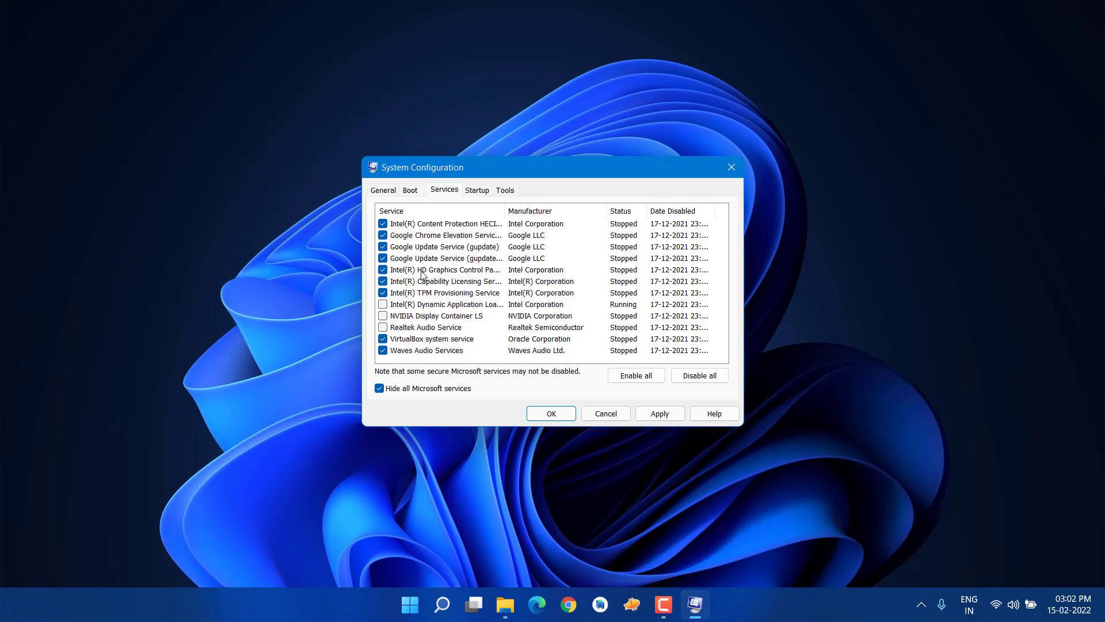
Step: Disable all the listed non-Microsoft services, save the configuration and dismiss the restart prompt without restarting
left_click(386, 225)
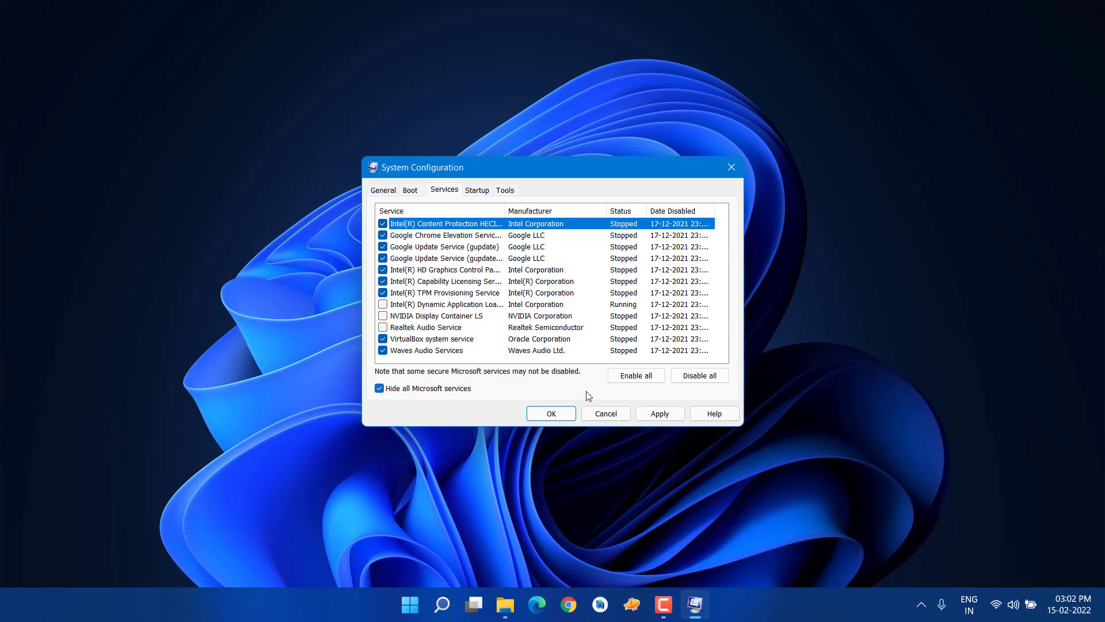
left_click(692, 377)
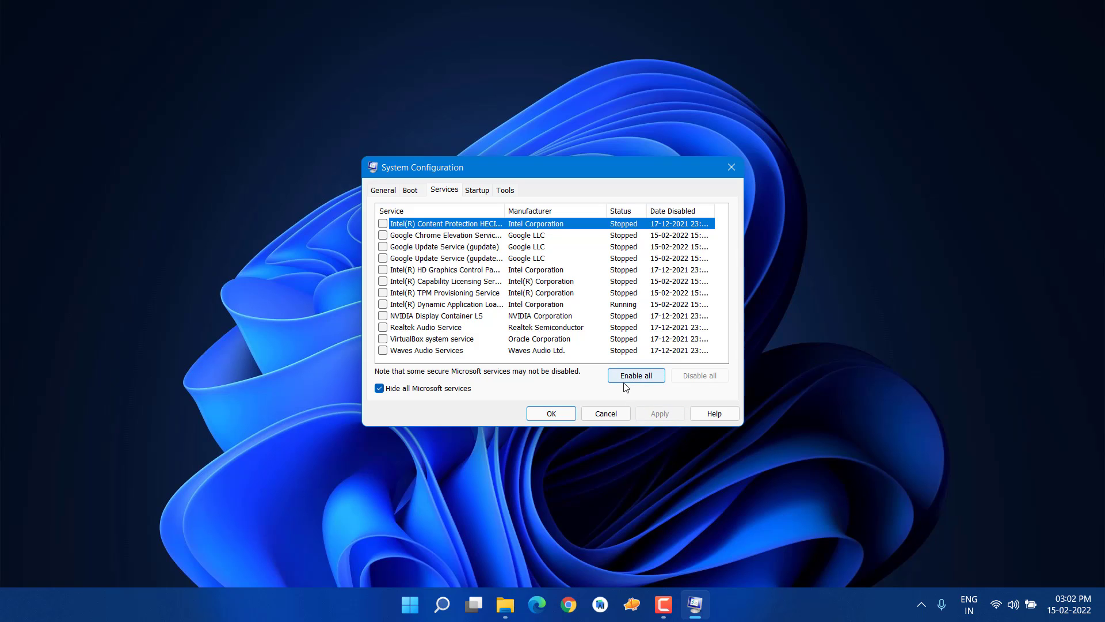
left_click(550, 413)
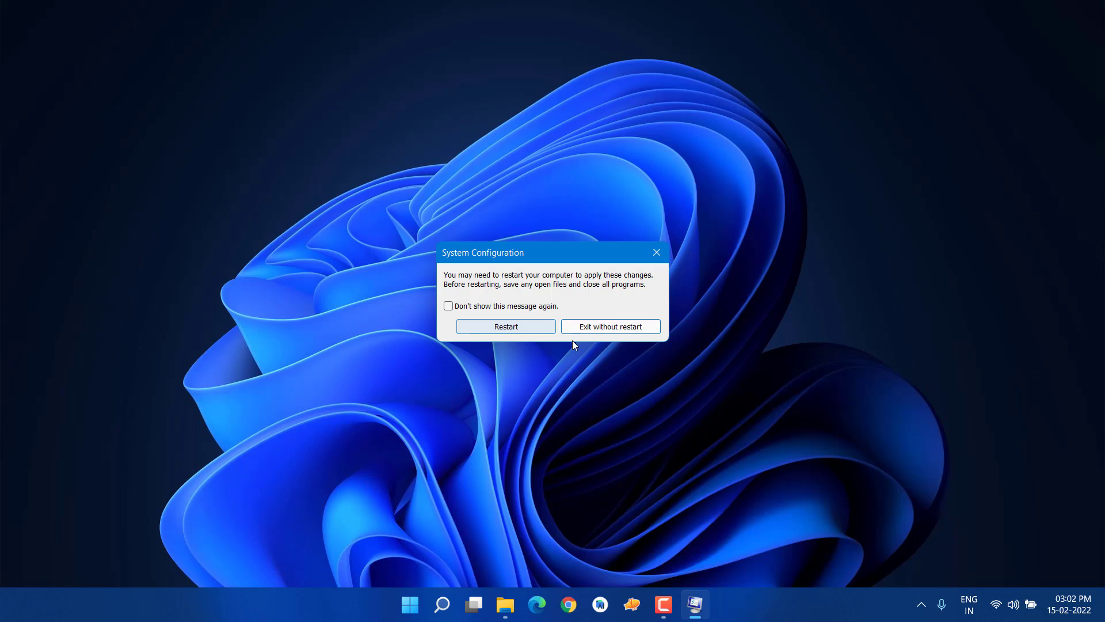
left_click(655, 258)
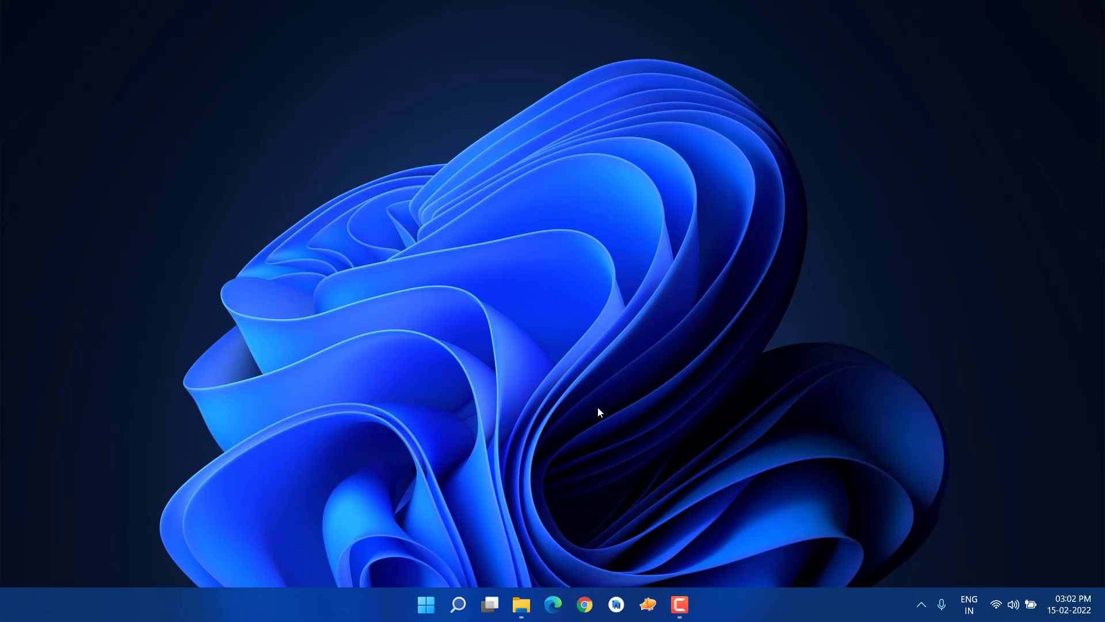
Step: Open the startup apps list in Task Manager and disable Cortana and the HD Audio Background Process
left_click(427, 602)
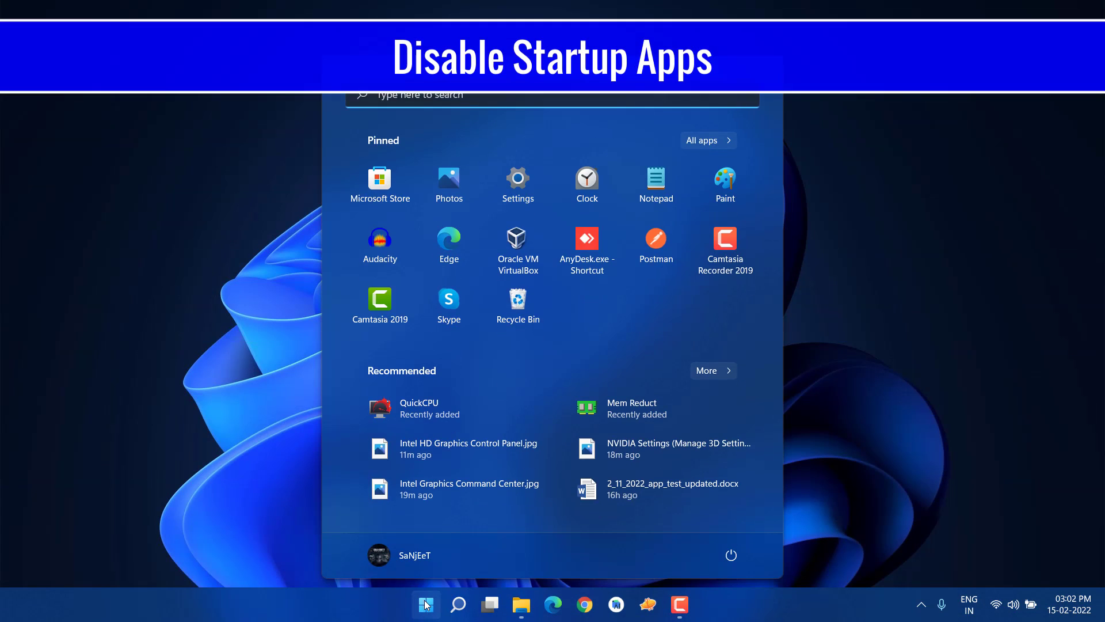
right_click(427, 601)
left_click(397, 437)
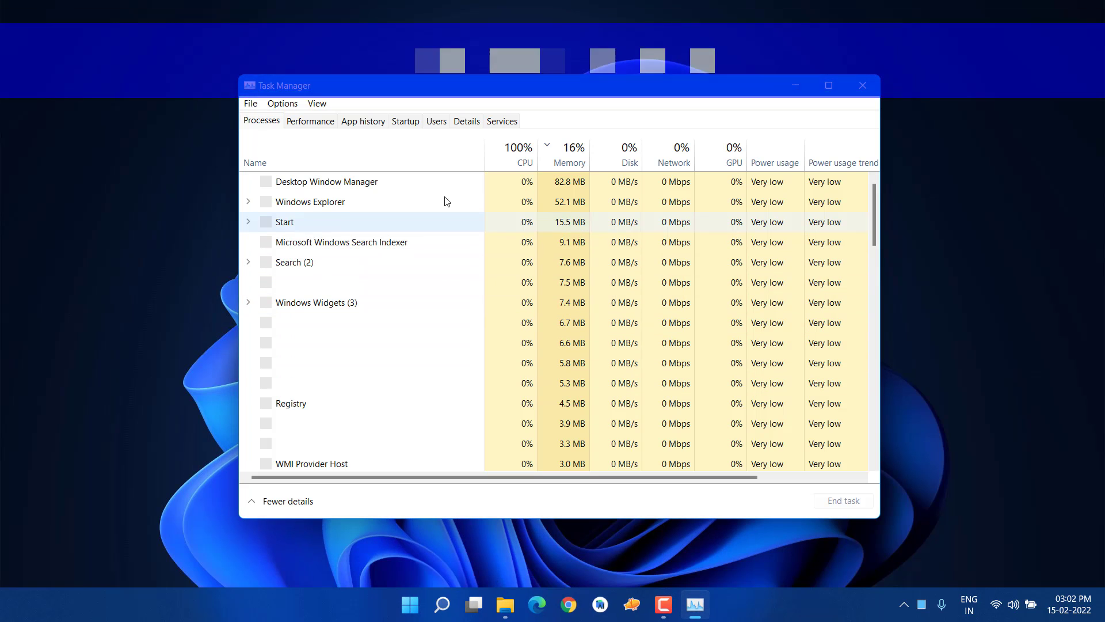
left_click(406, 121)
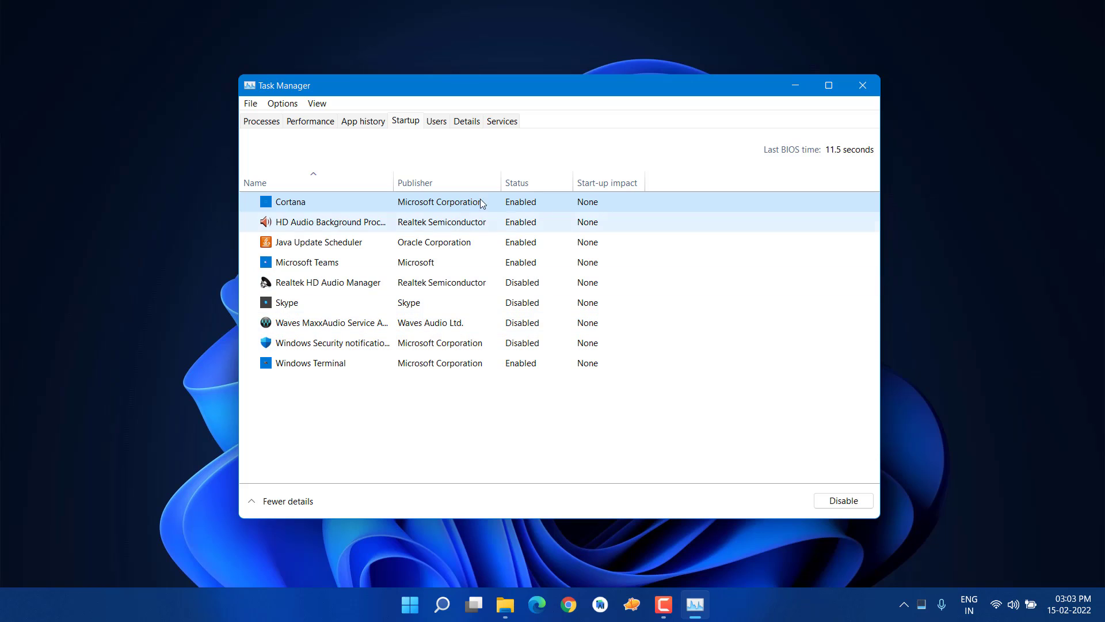
right_click(513, 203)
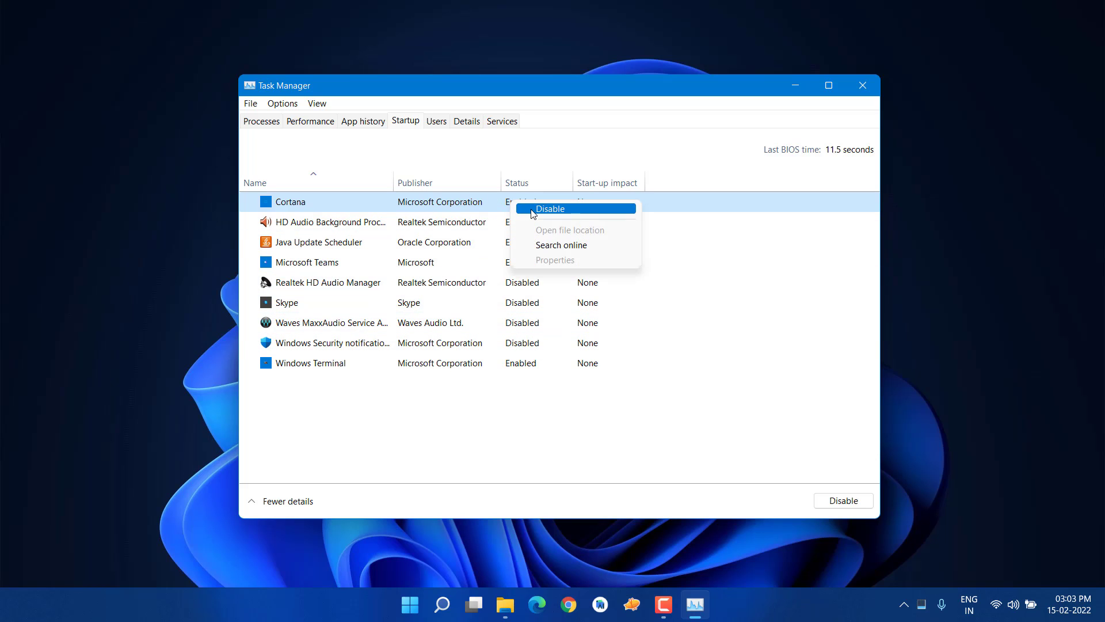
left_click(533, 212)
right_click(526, 226)
left_click(566, 233)
Step: Disable Java Update Scheduler, Microsoft Teams and Windows Terminal at startup, and close Task Manager
right_click(527, 242)
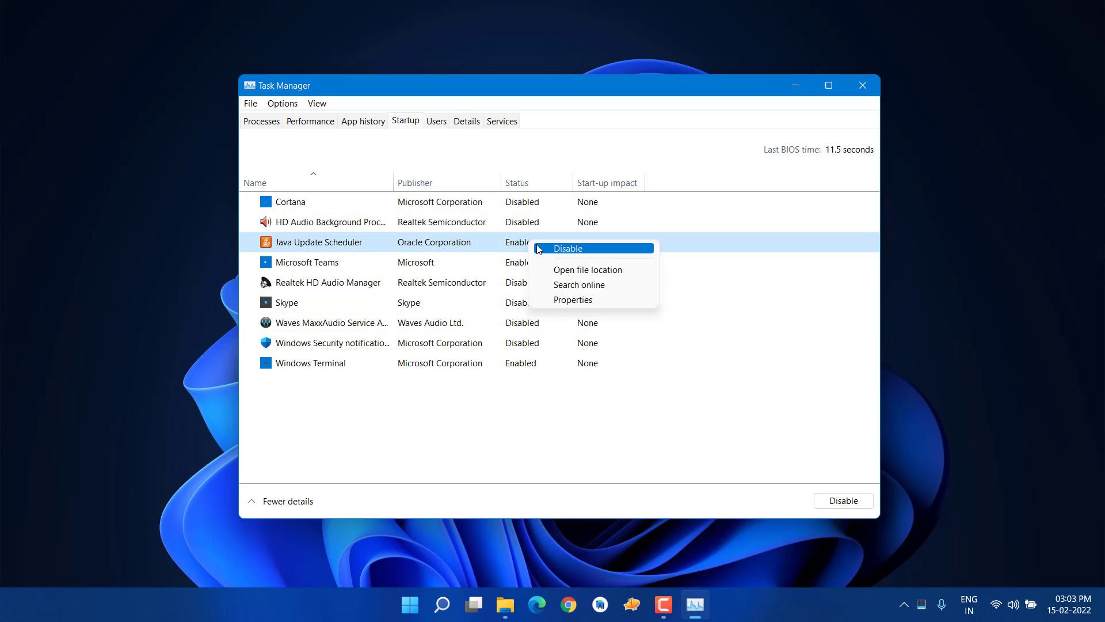
left_click(535, 250)
right_click(537, 263)
left_click(538, 265)
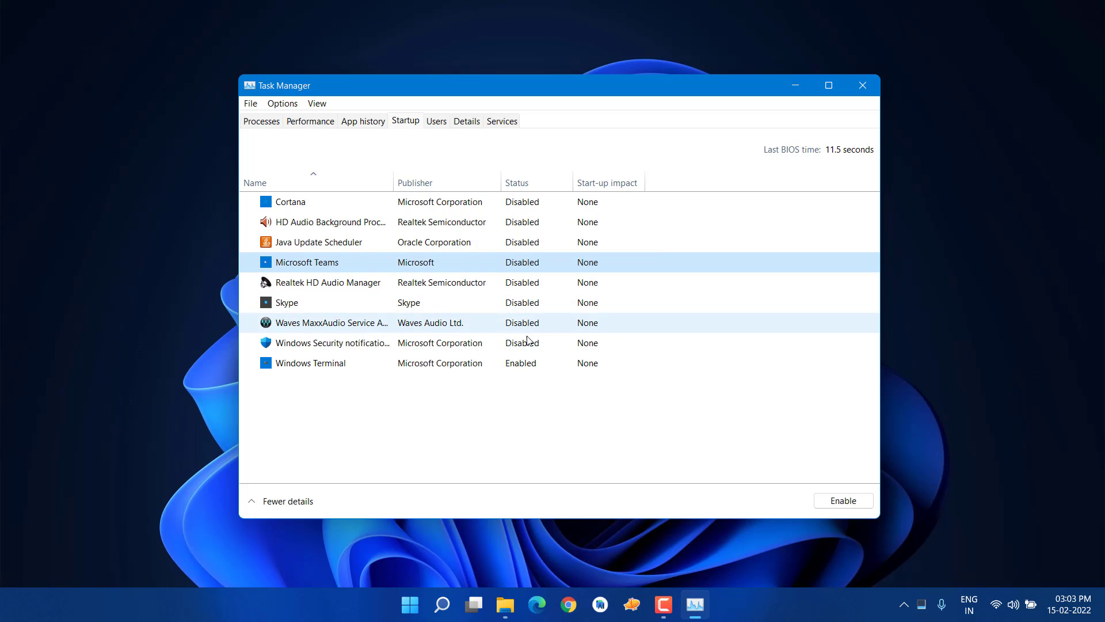
right_click(531, 364)
left_click(535, 369)
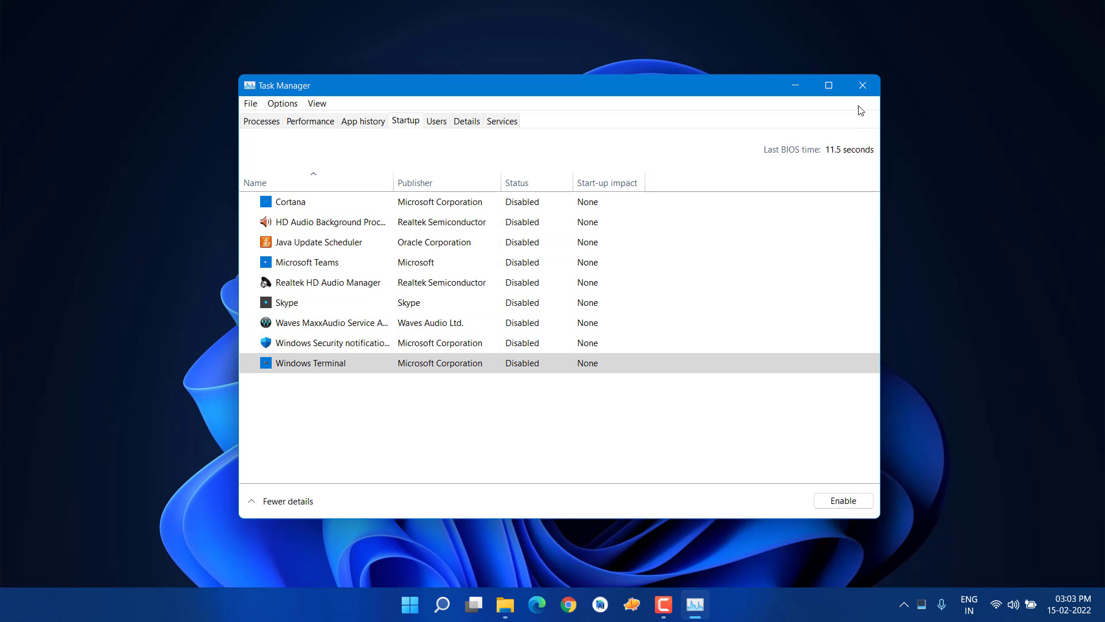
left_click(864, 85)
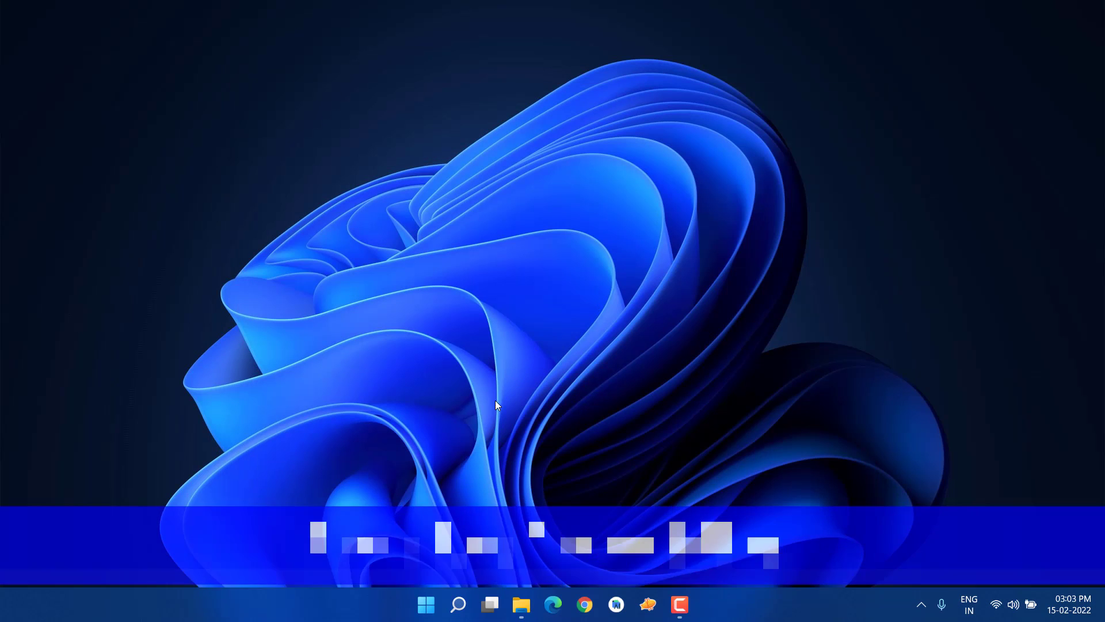
Step: Open the general privacy permissions in Windows Settings and toggle the option for locally relevant website content based on the language list
left_click(429, 600)
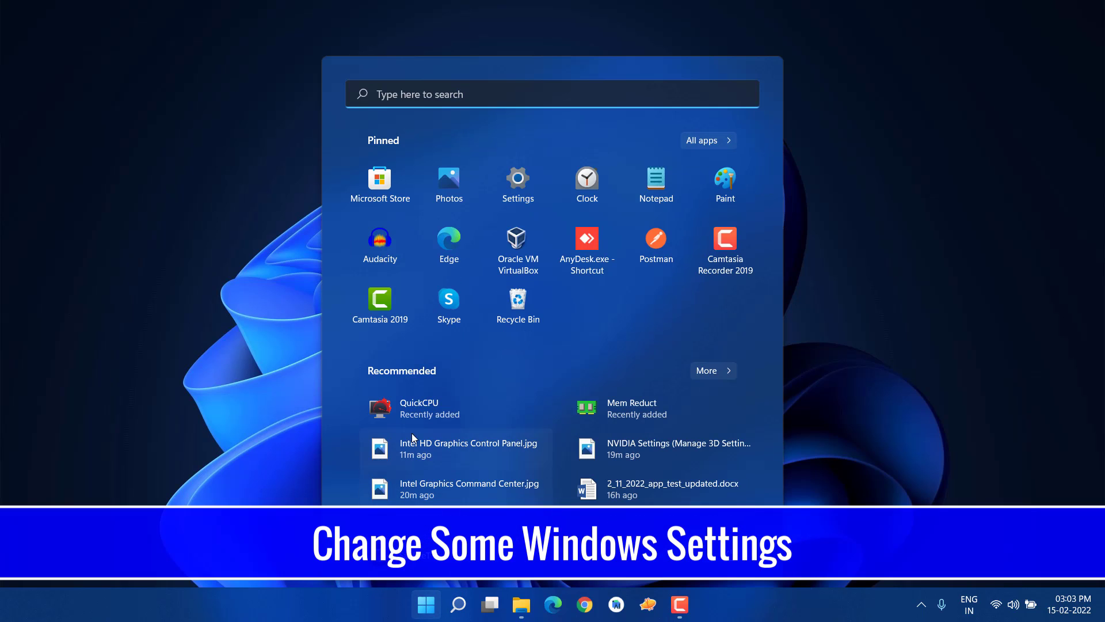
left_click(518, 190)
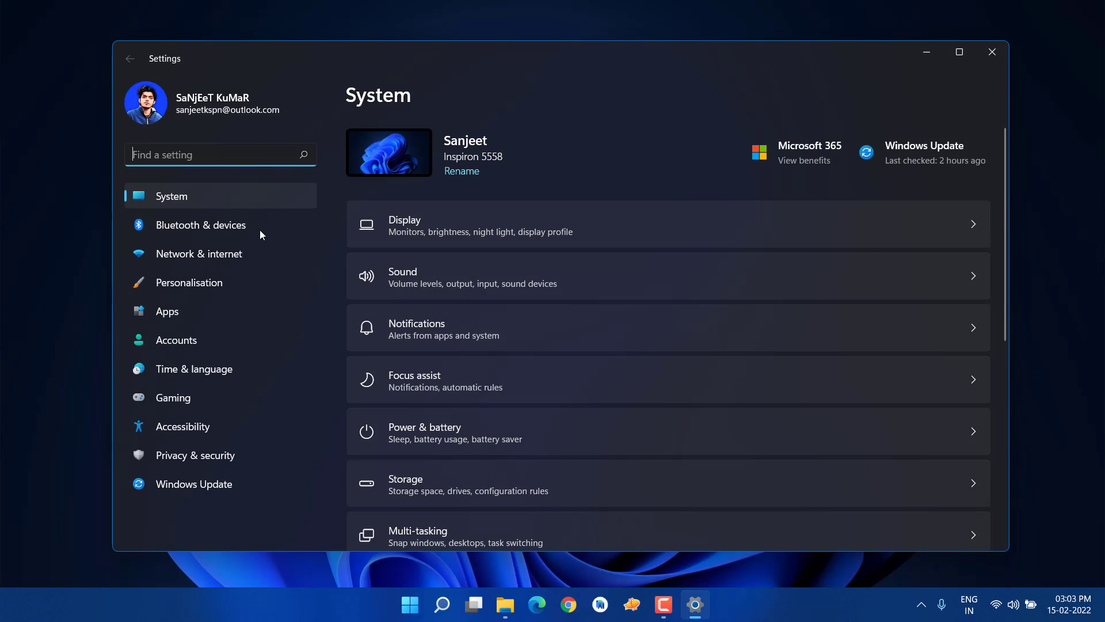
left_click(212, 457)
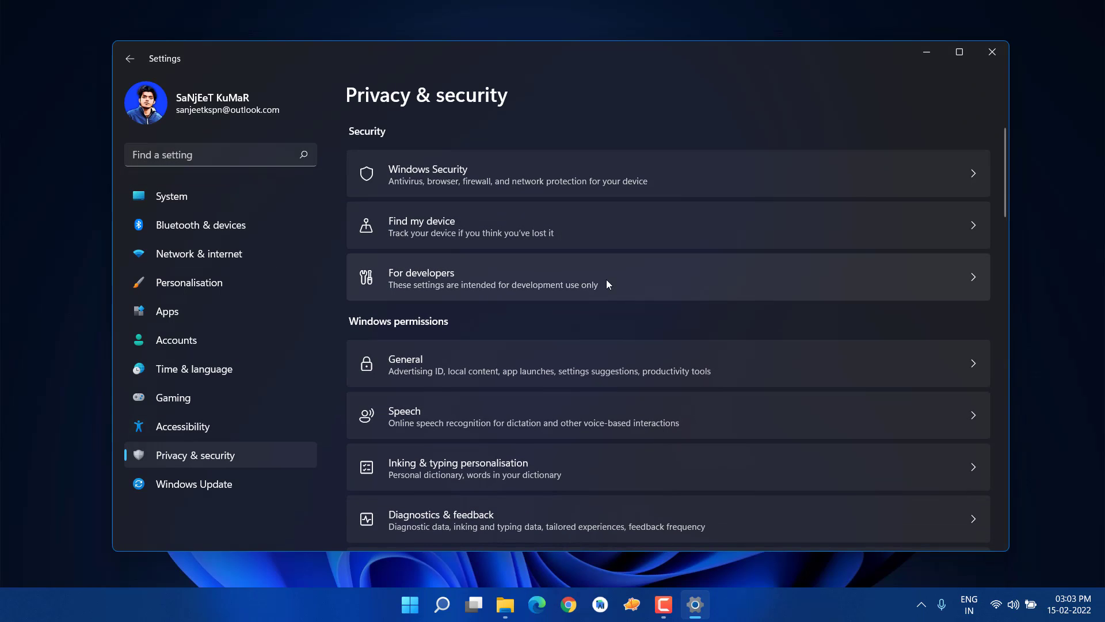
left_click(627, 357)
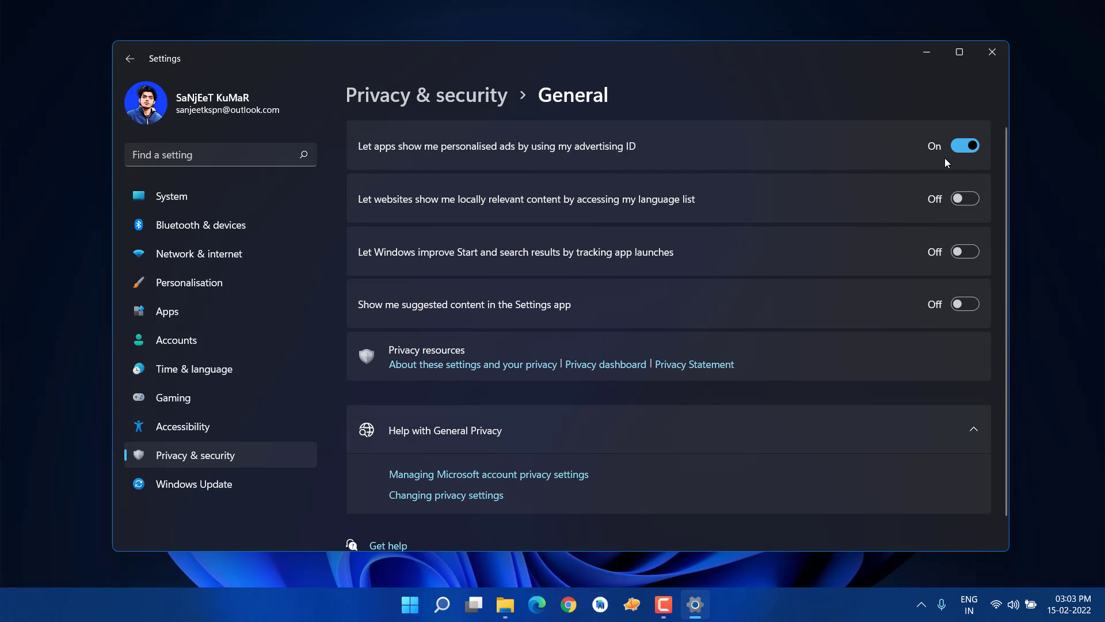
left_click(967, 199)
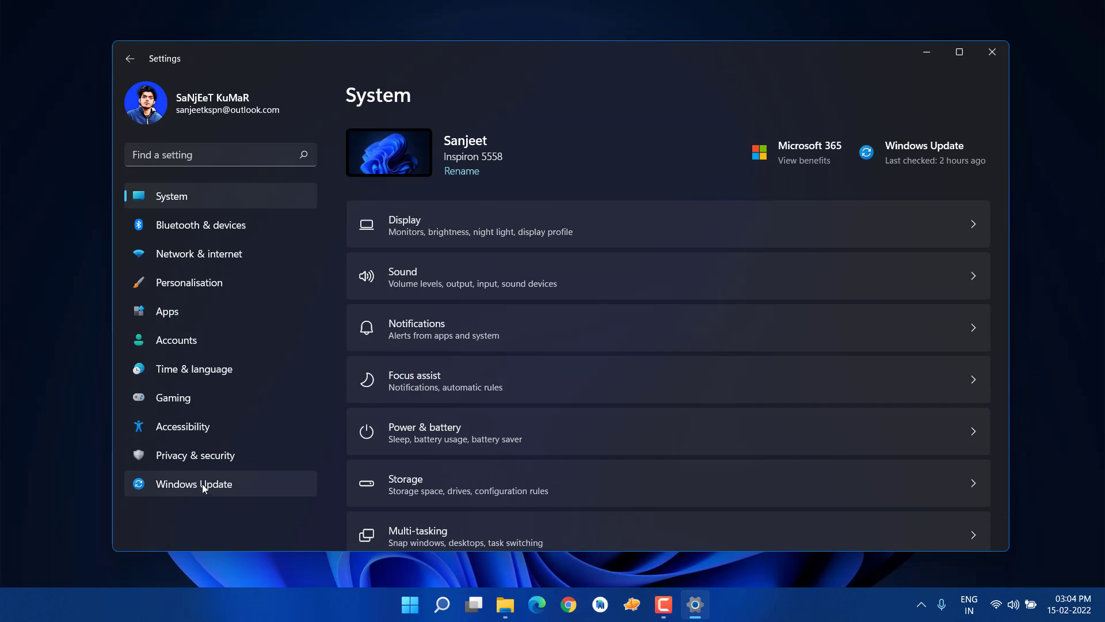
Step: Check the Game Mode setting in the gaming settings and return to the System settings
left_click(204, 404)
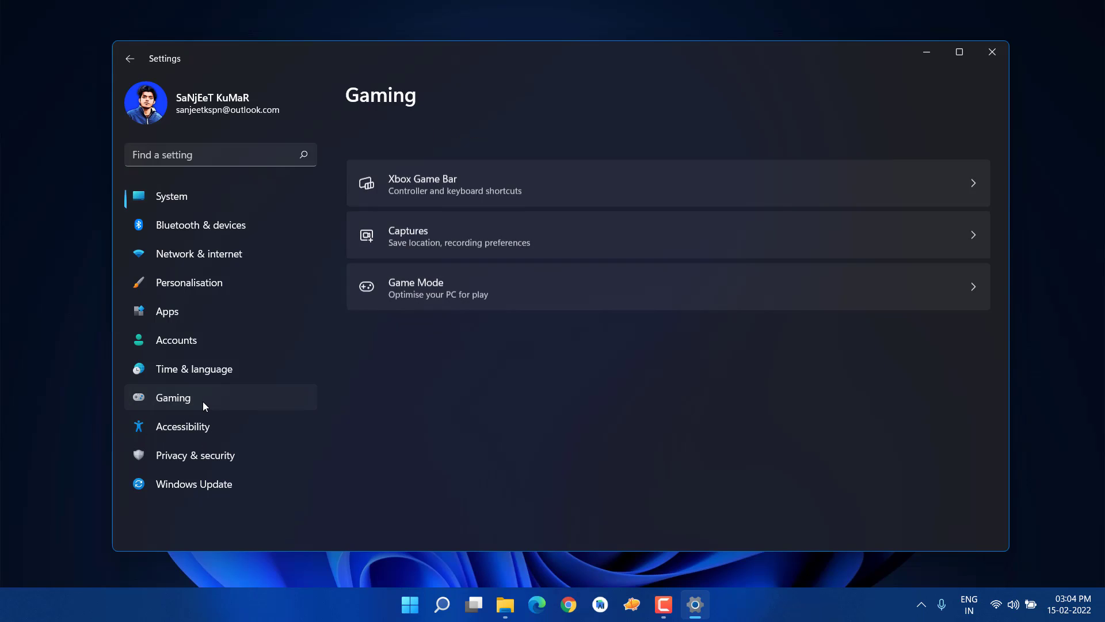
left_click(614, 247)
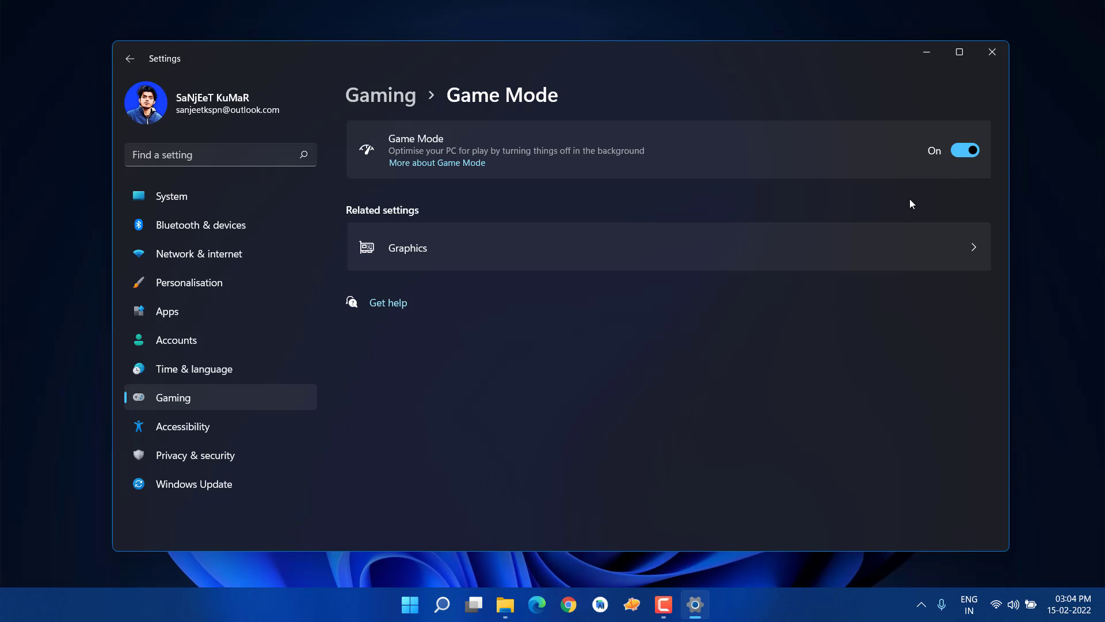
left_click(197, 205)
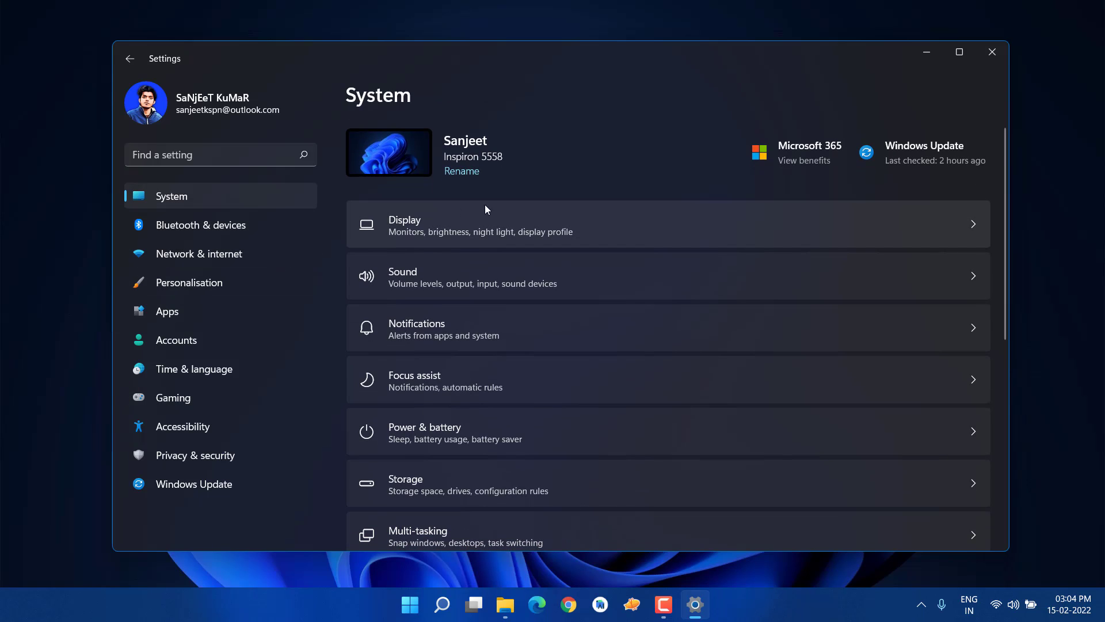